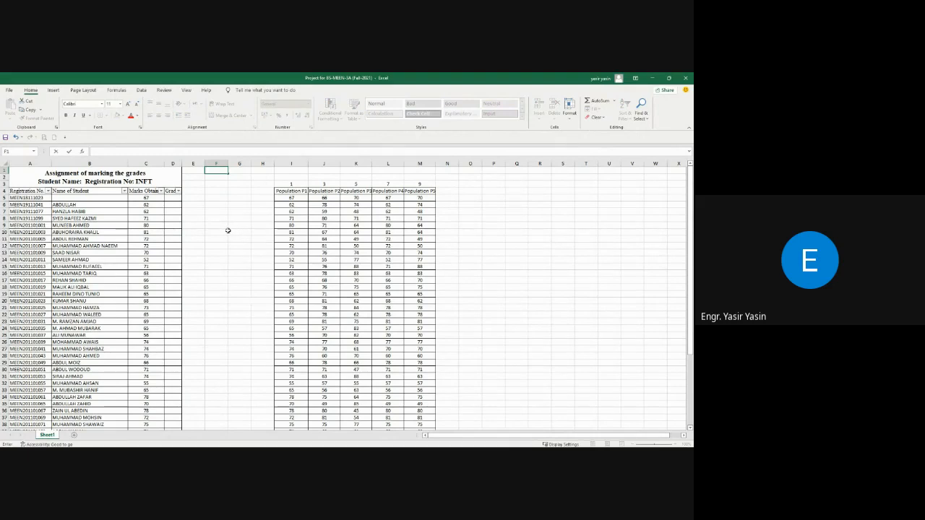
Calculate the average of the obtained marks C5:C52 in cell F1 with the AVERAGE function.
{"action": "type", "text": "="}
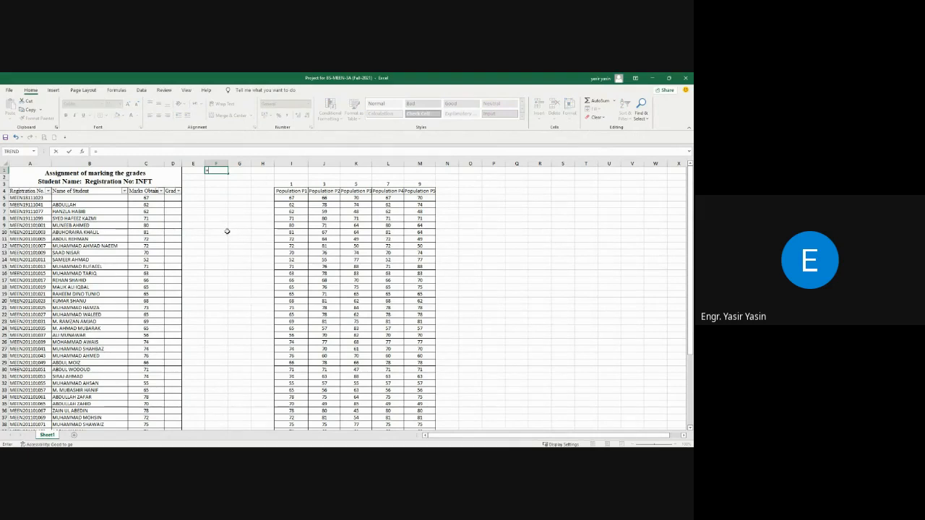
{"action": "type", "text": "ave"}
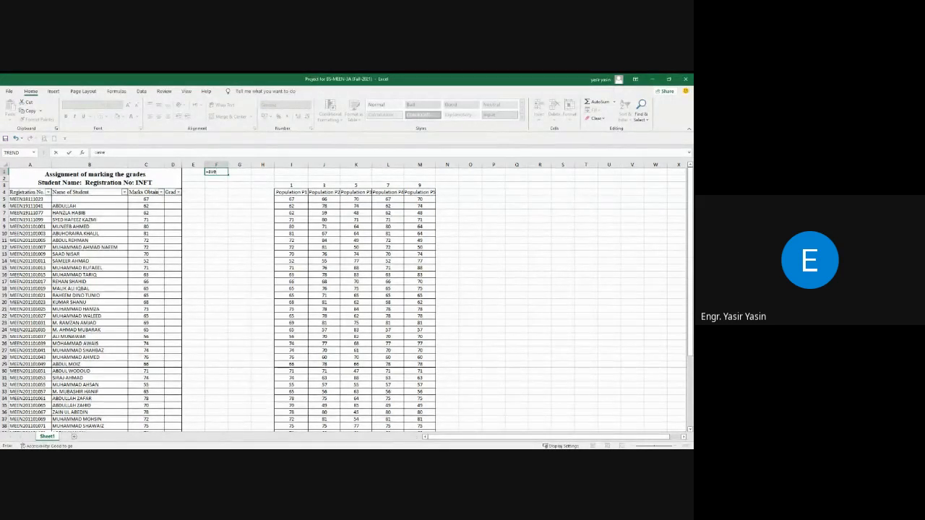
{"action": "key", "text": "Tab"}
{"action": "left_click", "coordinate": [146, 198]}
{"action": "key", "text": "ctrl+shift+Down"}
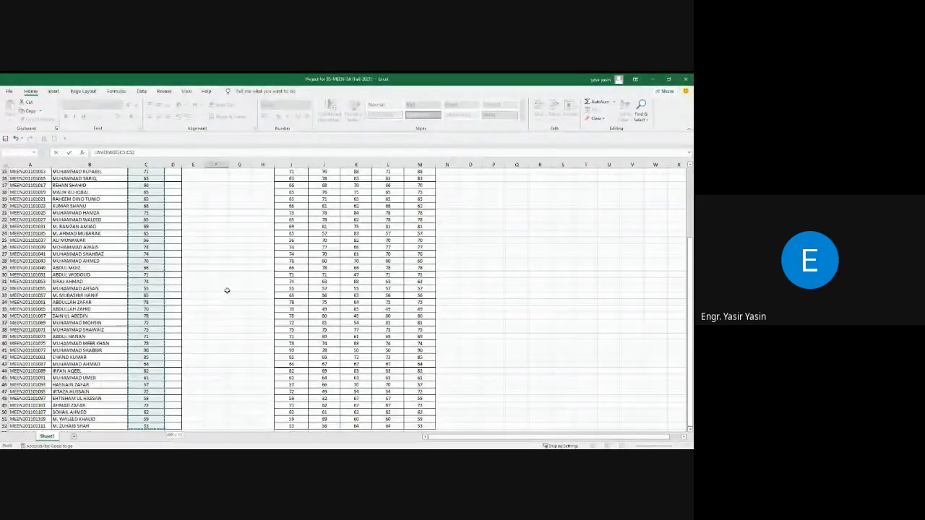
{"action": "key", "text": "Return"}
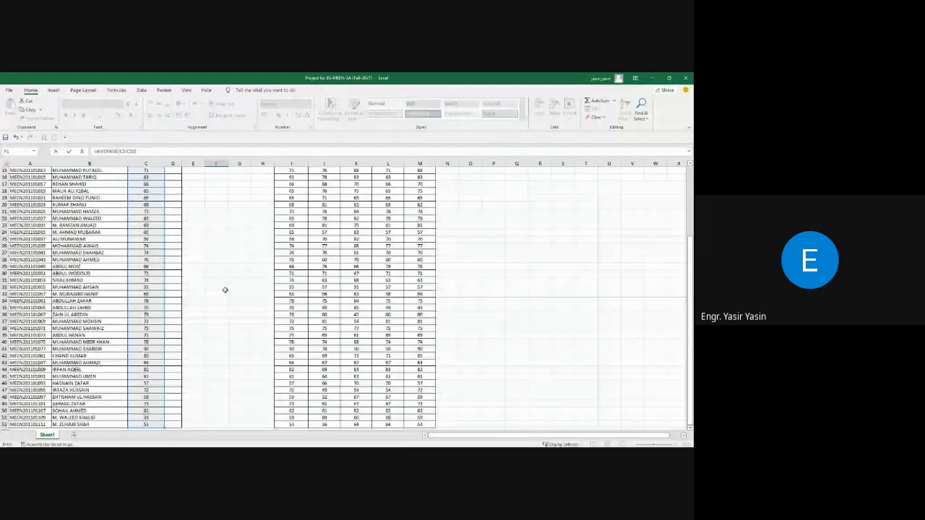
{"action": "scroll", "coordinate": [225, 290], "scroll_direction": "up", "scroll_amount": 4}
{"action": "scroll", "coordinate": [232, 240], "scroll_direction": "up", "scroll_amount": 1}
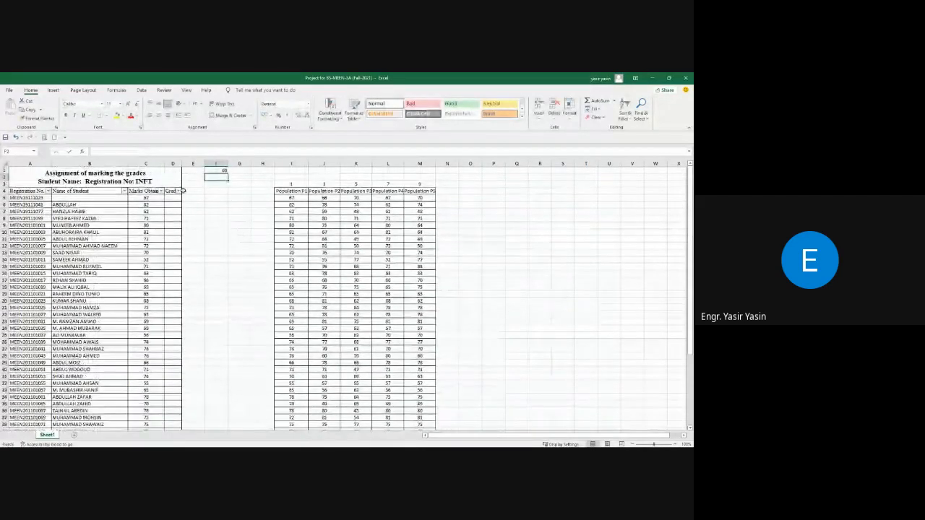
{"action": "left_click", "coordinate": [208, 169]}
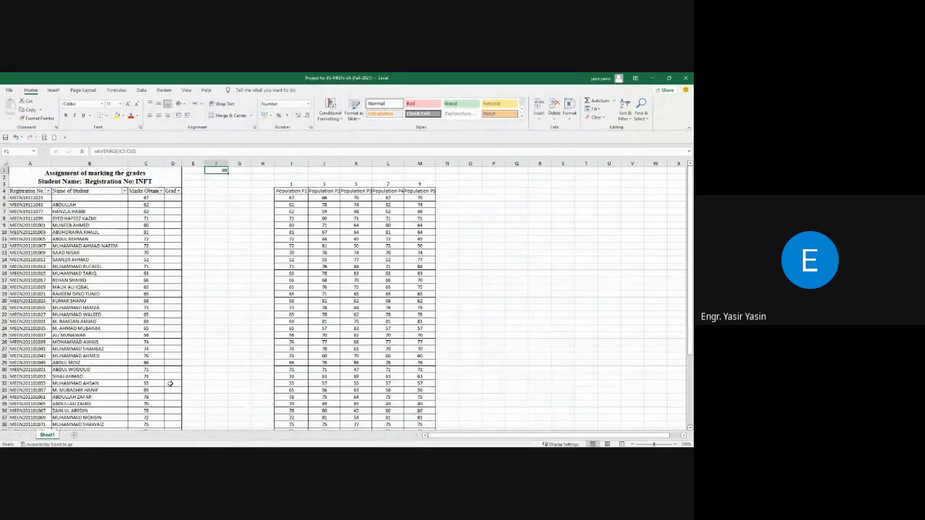
Label the mark statistics by entering "Average" in cell E1 and "S.D" in cell G1.
{"action": "left_click", "coordinate": [242, 170]}
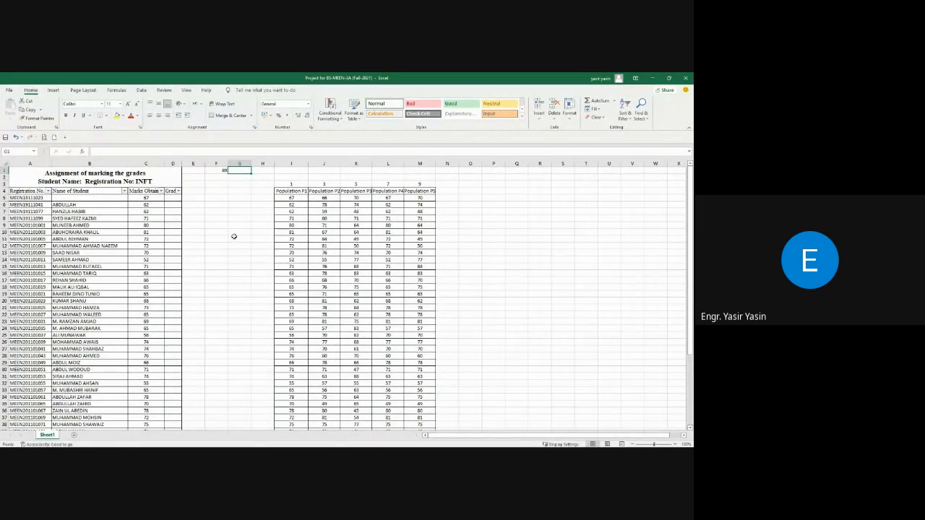
{"action": "left_click", "coordinate": [197, 170]}
{"action": "type", "text": "Average"}
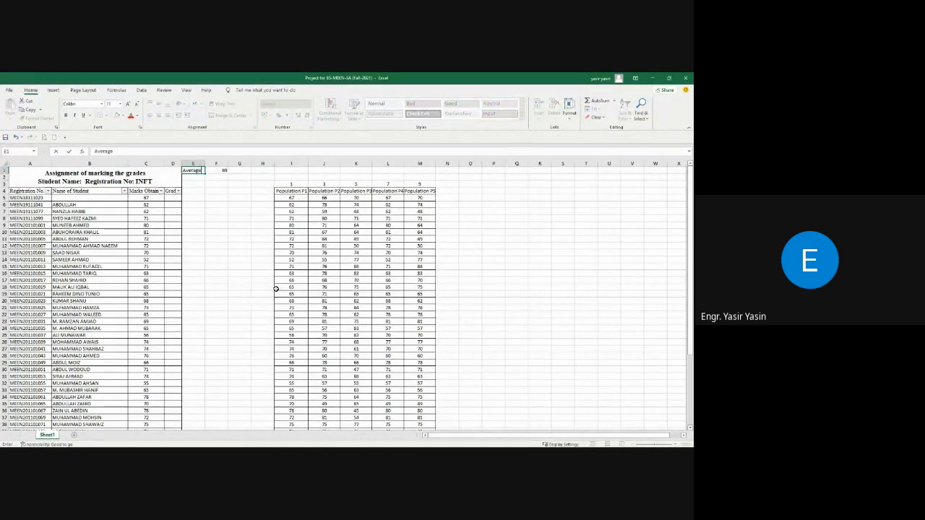
{"action": "key", "text": "Tab"}
{"action": "key", "text": "Tab"}
{"action": "type", "text": "5"}
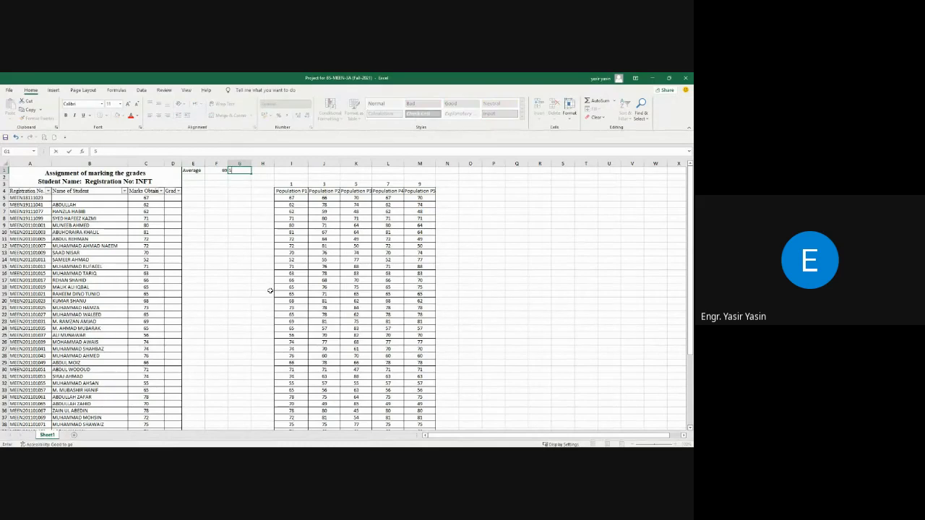
{"action": "key", "text": "Tab"}
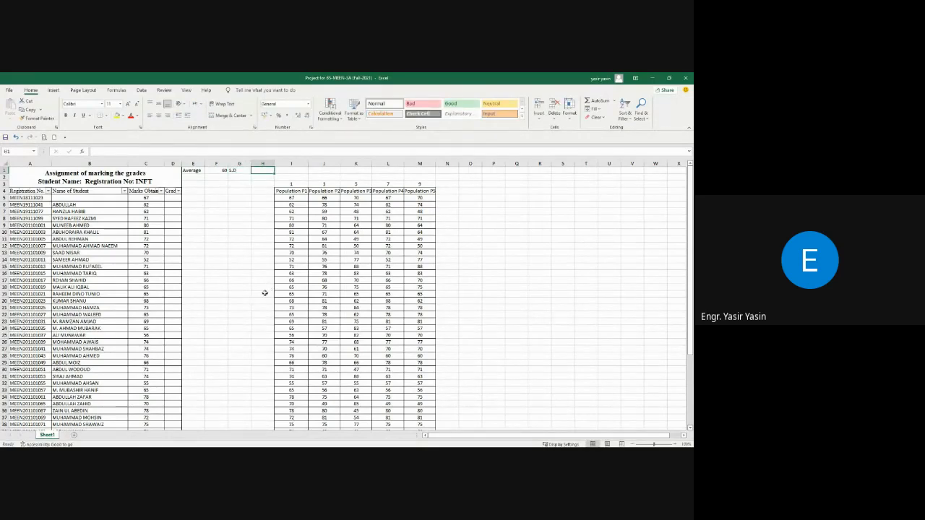
Calculate the population standard deviation of the obtained marks C5:C52 in cell H1 with STDEV.P.
{"action": "type", "text": "="}
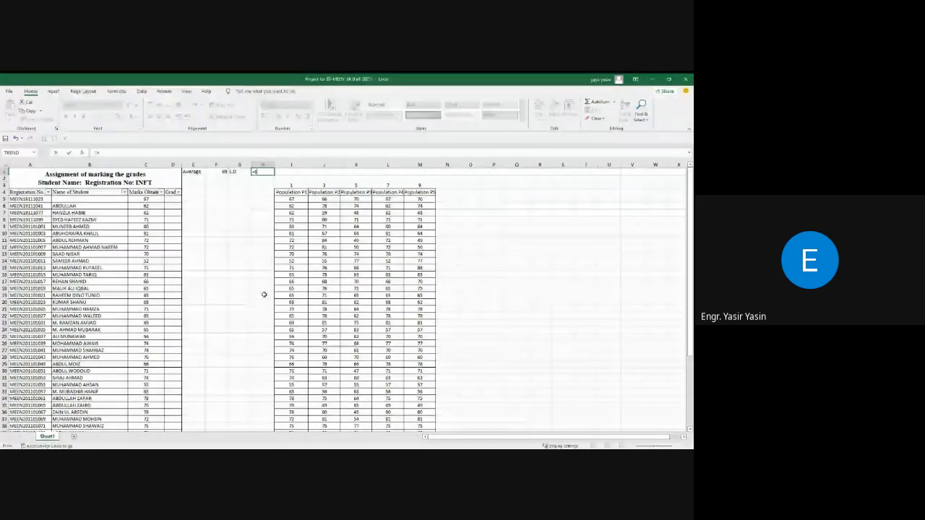
{"action": "type", "text": "st"}
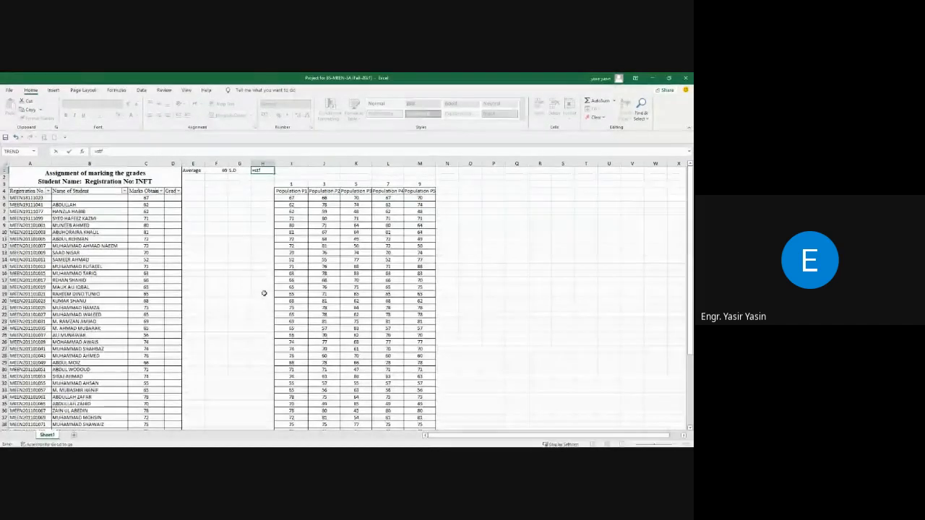
{"action": "type", "text": "d"}
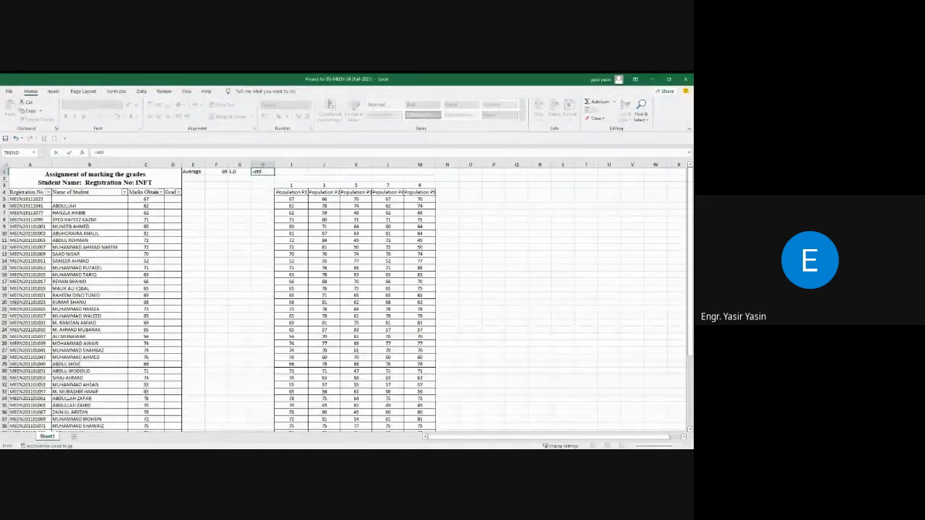
{"action": "key", "text": "Tab"}
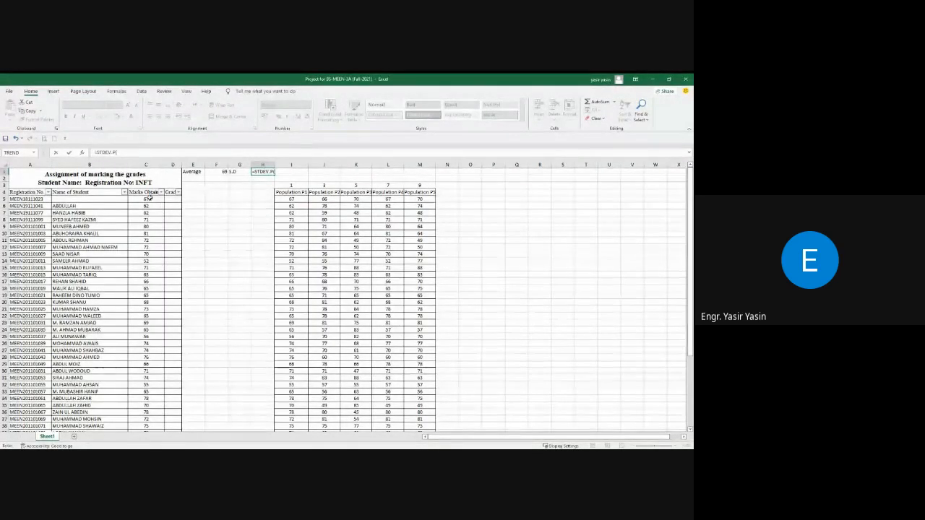
{"action": "left_click_drag", "start_coordinate": [148, 198], "coordinate": [161, 319]}
{"action": "key", "text": "Return"}
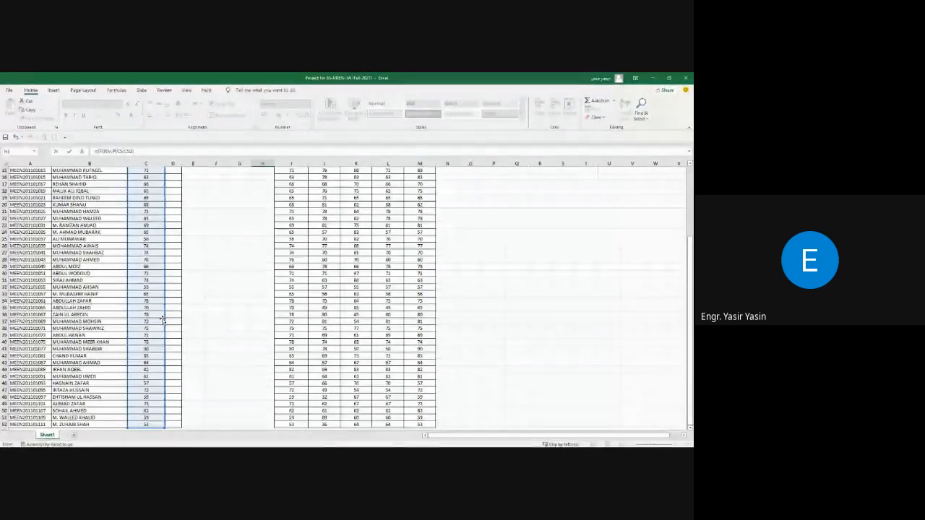
{"action": "scroll", "coordinate": [246, 224], "scroll_direction": "up", "scroll_amount": 1}
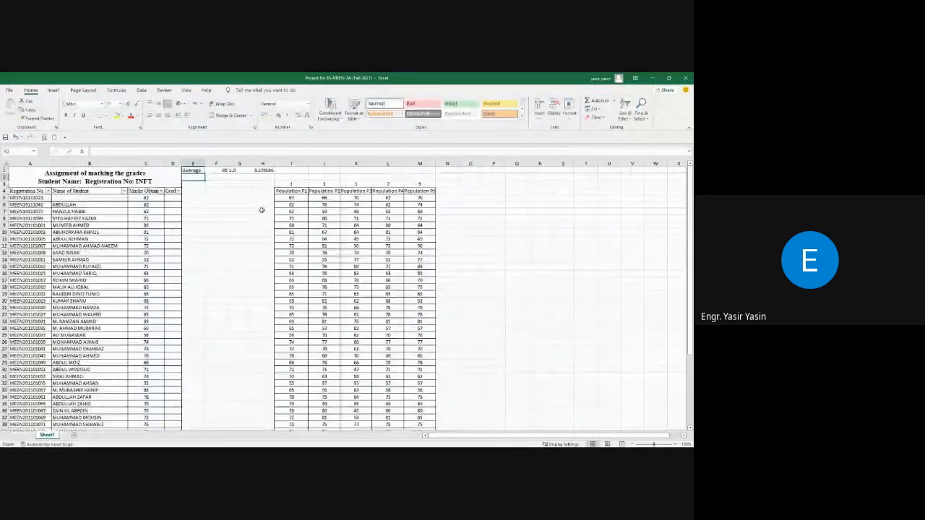
{"action": "left_click", "coordinate": [261, 170]}
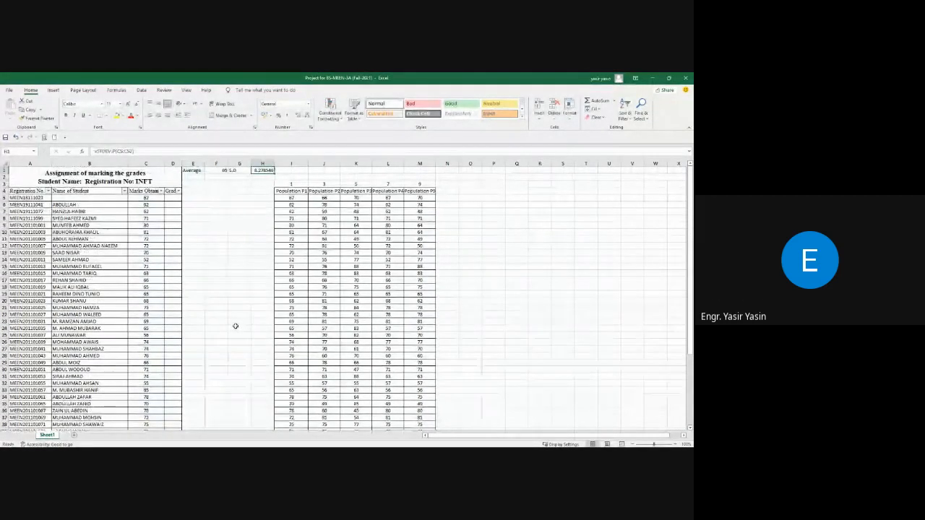
{"action": "left_click", "coordinate": [217, 170]}
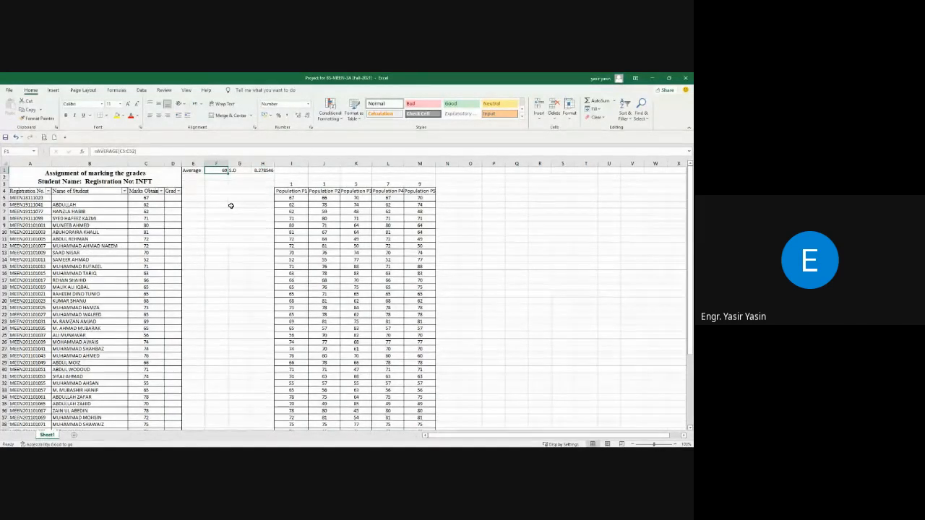
Start a grade list in column E by entering A+, A and A- in cells E6 to E8.
{"action": "left_click", "coordinate": [200, 205]}
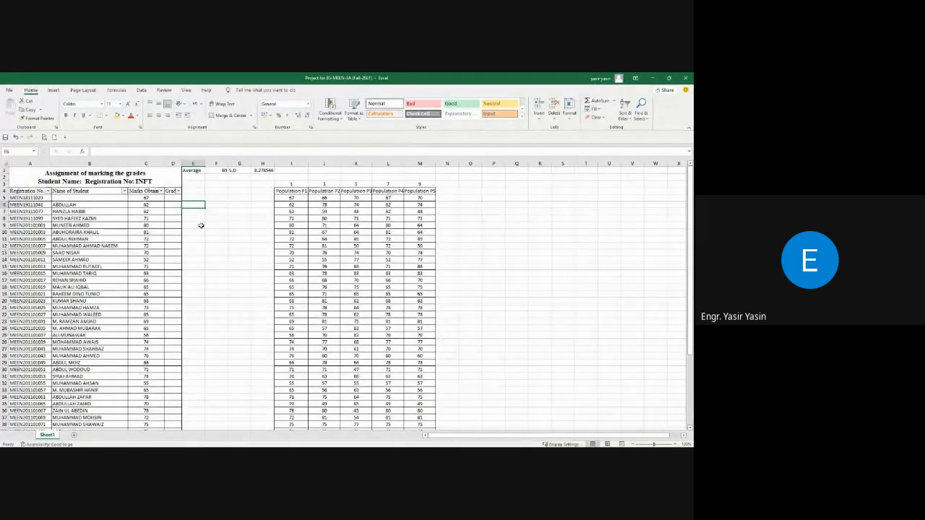
{"action": "type", "text": "A+"}
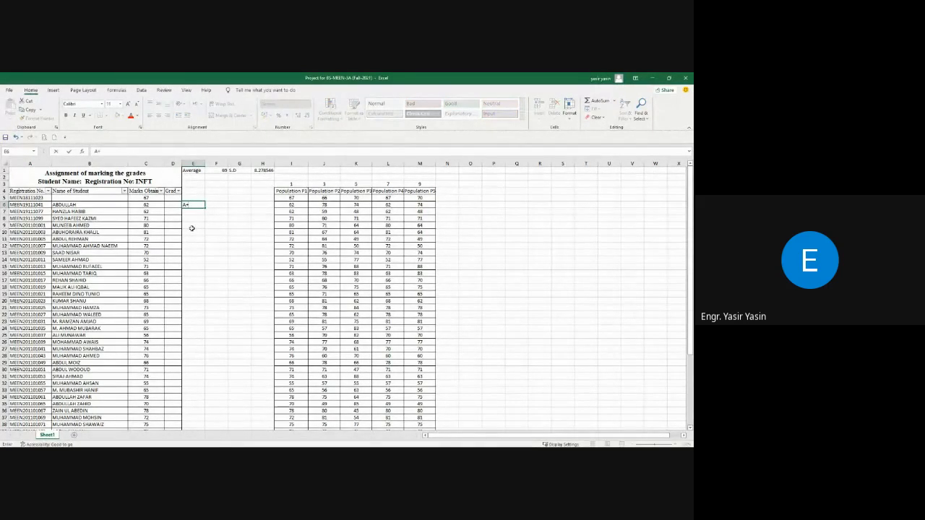
{"action": "key", "text": "Return"}
{"action": "type", "text": "A+"}
{"action": "key", "text": "Return"}
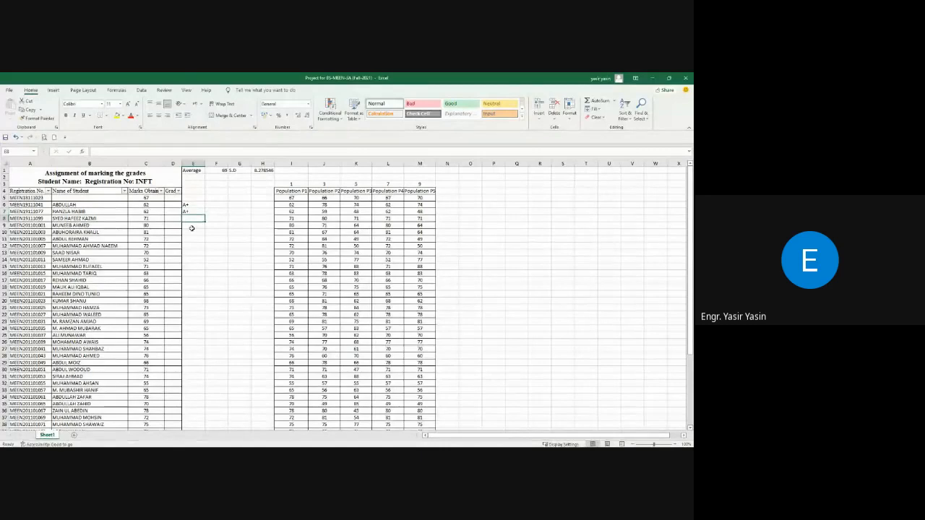
{"action": "key", "text": "Up"}
{"action": "key", "text": "F2"}
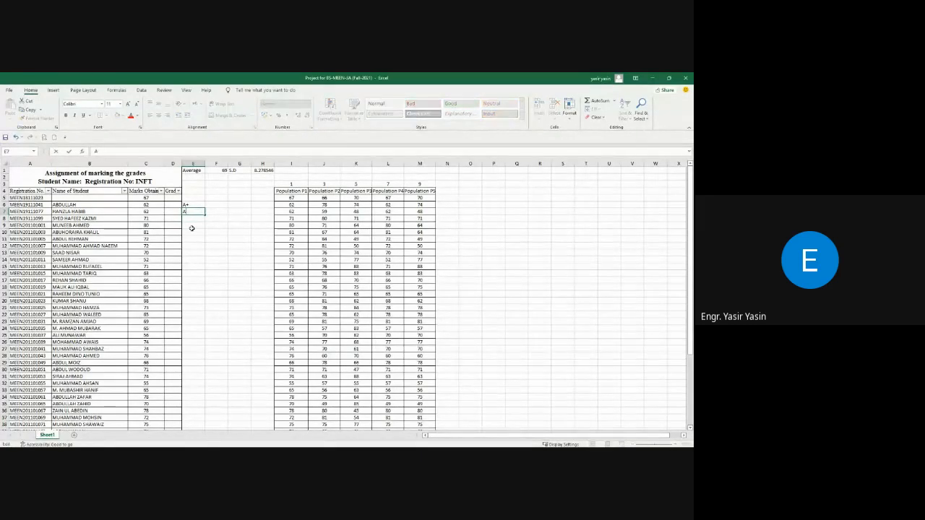
{"action": "key", "text": "Return"}
{"action": "type", "text": "A-"}
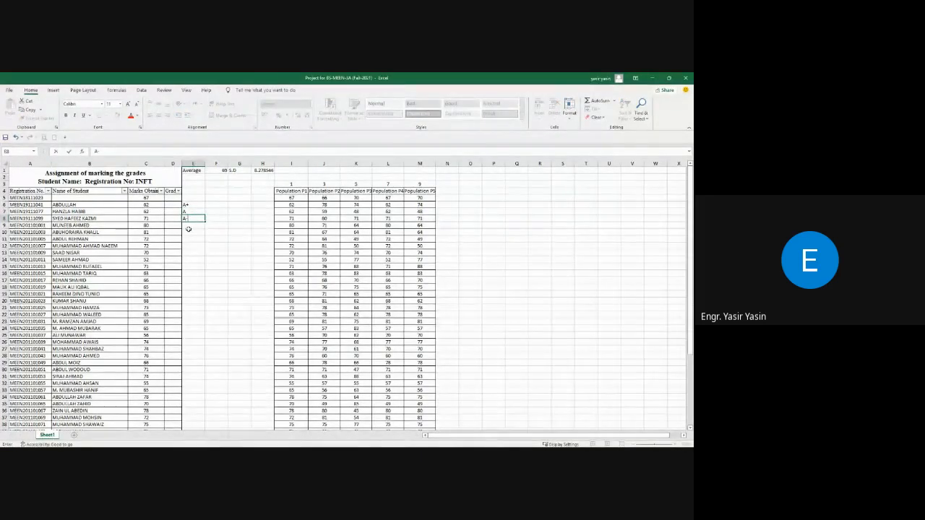
{"action": "key", "text": "Return"}
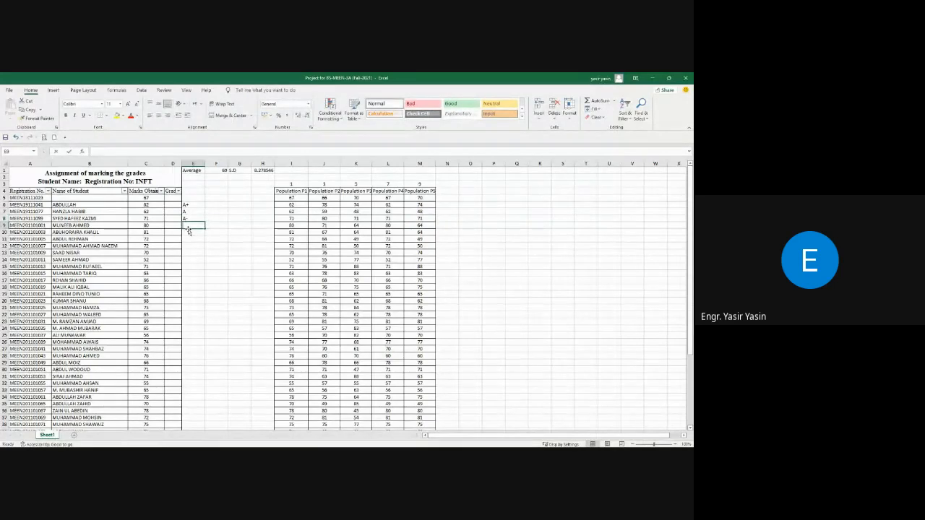
Continue the grade list with B+, B and B- in cells E9 to E11.
{"action": "type", "text": "B+"}
{"action": "key", "text": "Return"}
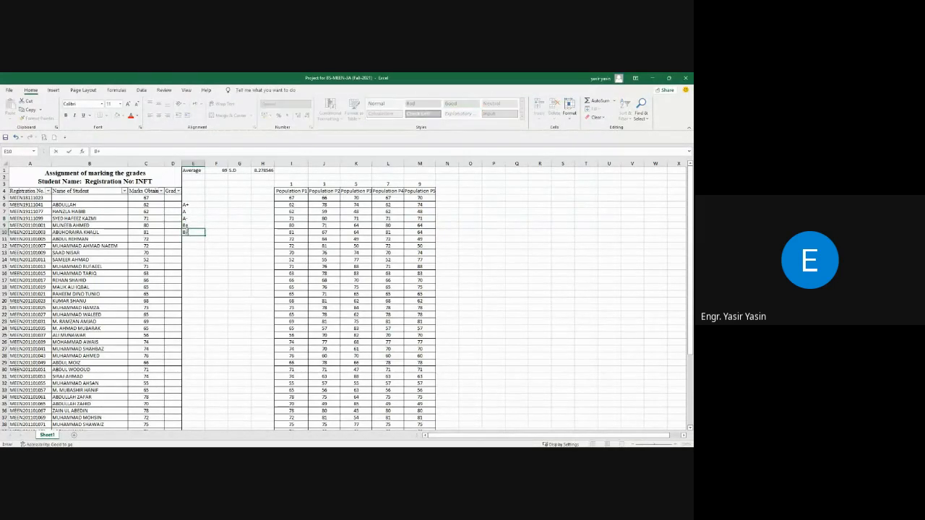
{"action": "type", "text": "B+"}
{"action": "key", "text": "Return"}
{"action": "type", "text": "B-"}
{"action": "key", "text": "Return"}
Add the grades C+, C and C- to the list in cells E12 to E14.
{"action": "type", "text": "C+"}
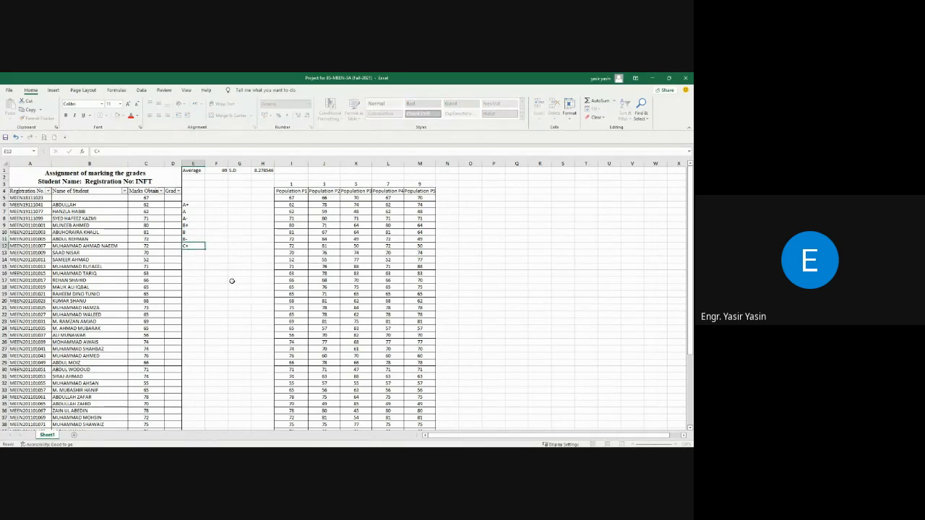
{"action": "key", "text": "Return"}
{"action": "type", "text": "C+"}
{"action": "key", "text": "Return"}
{"action": "type", "text": "C-"}
{"action": "key", "text": "Return"}
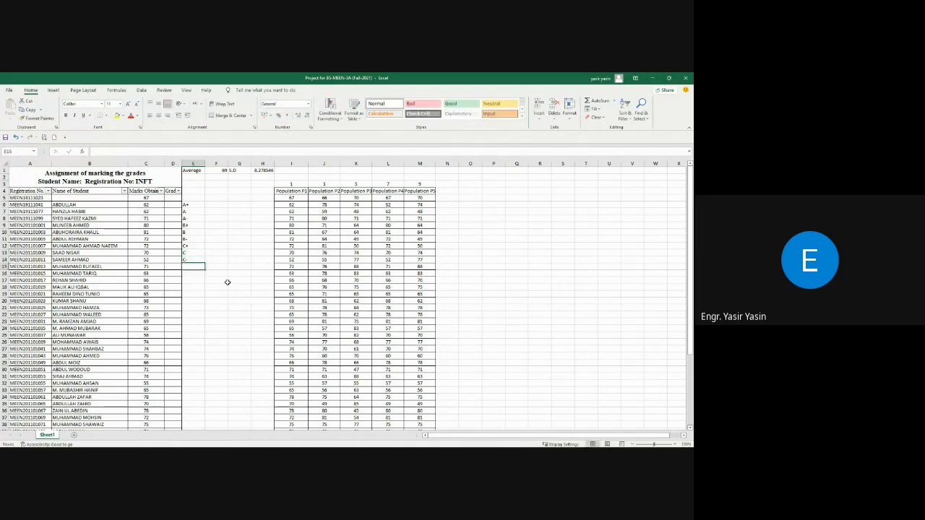
Complete the grade list with D in cell E15 and F in cell E16.
{"action": "type", "text": "D"}
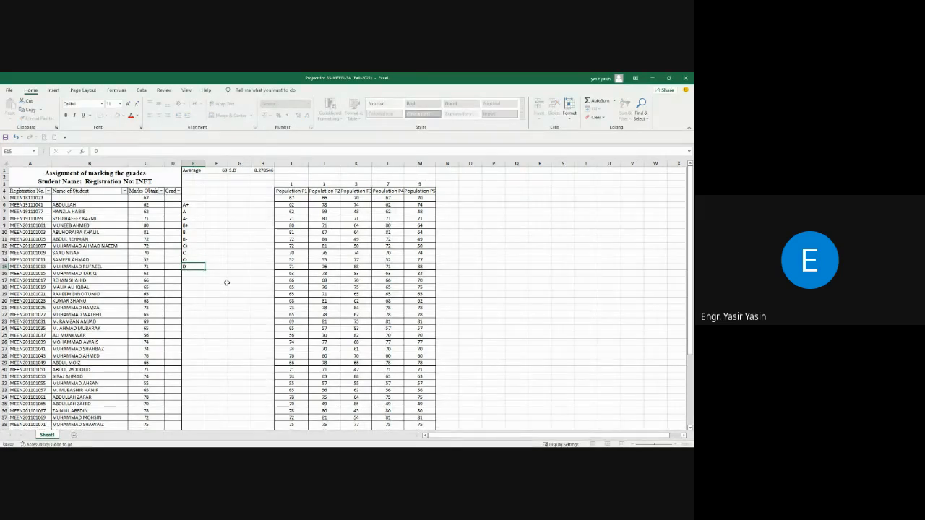
{"action": "key", "text": "Return"}
{"action": "type", "text": "F"}
{"action": "key", "text": "Return"}
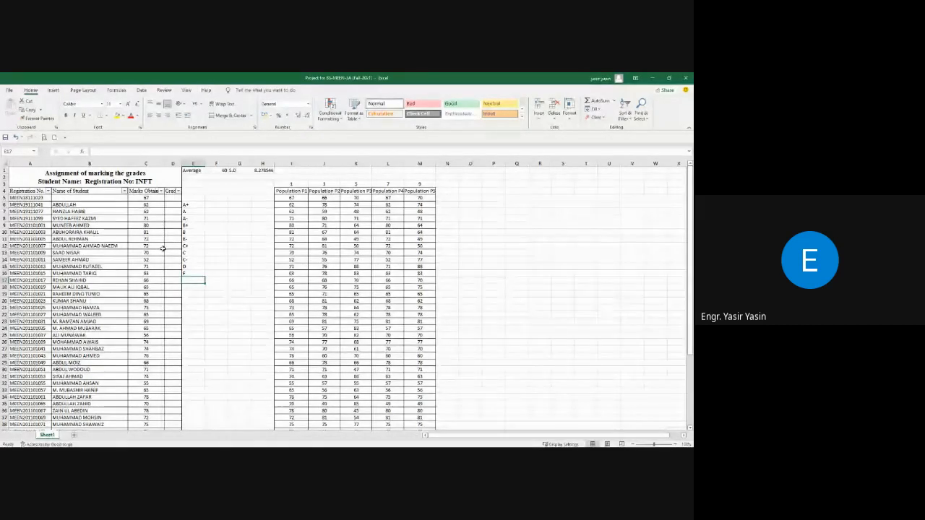
Center the grade letters in cells E6:E16 horizontally.
{"action": "left_click", "coordinate": [216, 204]}
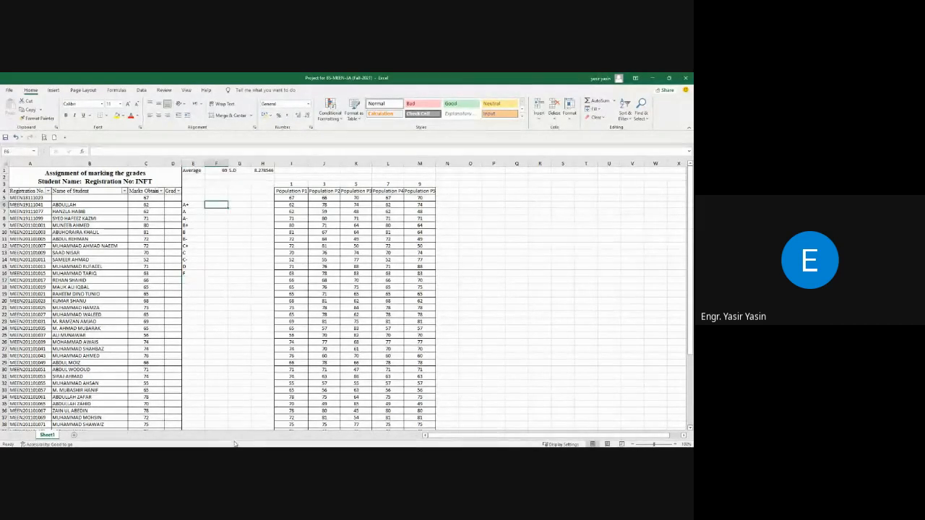
{"action": "left_click_drag", "start_coordinate": [194, 204], "coordinate": [196, 275]}
{"action": "left_click", "coordinate": [159, 114]}
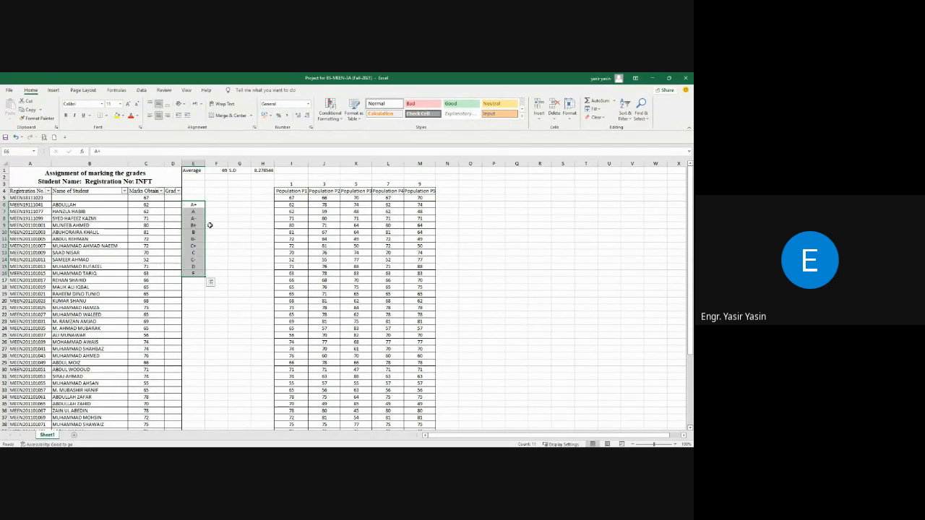
{"action": "left_click", "coordinate": [216, 253]}
{"action": "left_click", "coordinate": [220, 205]}
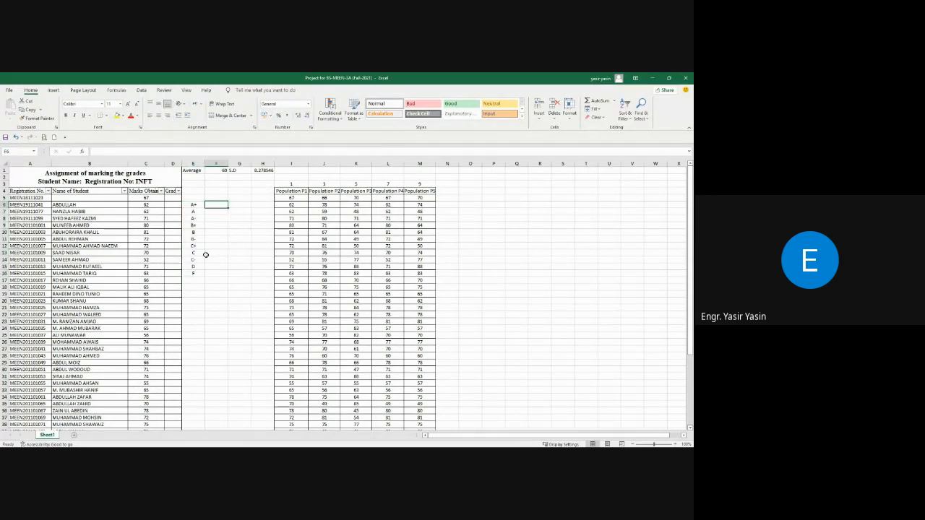
Enter the heading "Grade" in cell E5 above the grade letters.
{"action": "left_click", "coordinate": [194, 197]}
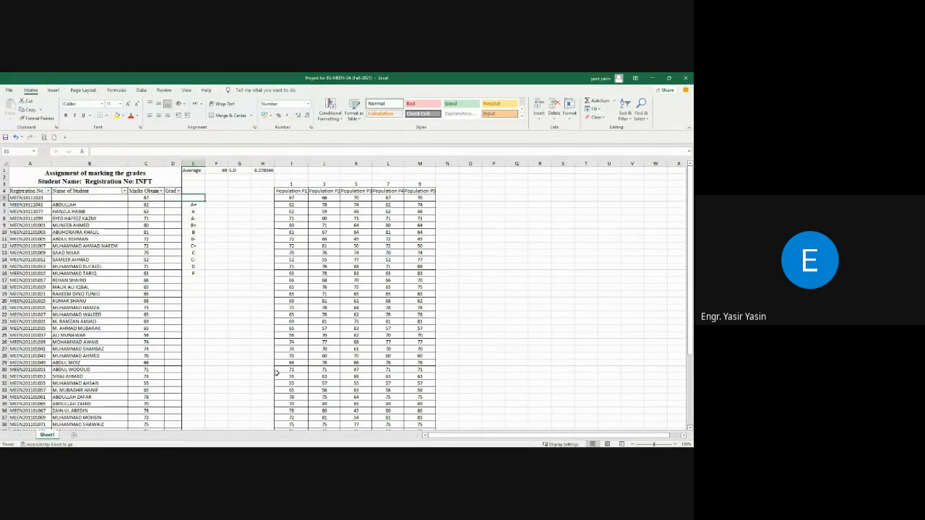
{"action": "type", "text": "Grad"}
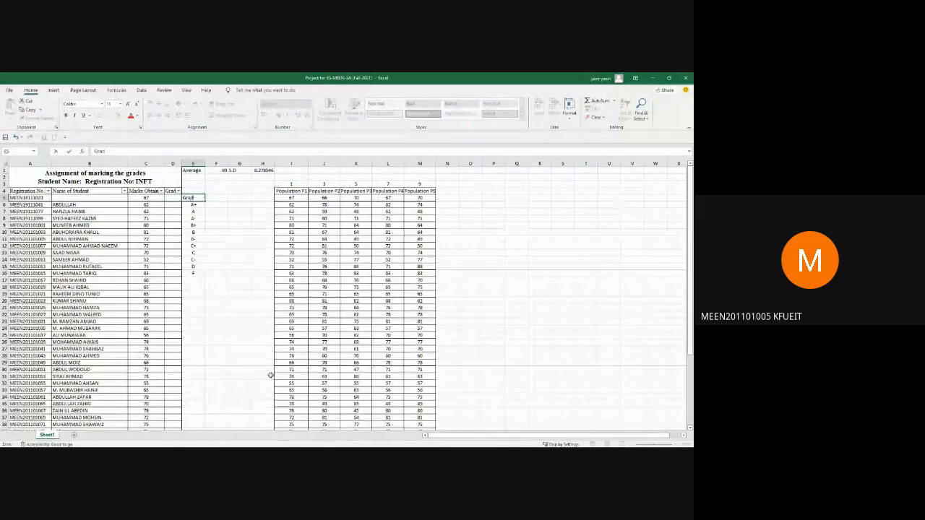
{"action": "type", "text": "e"}
{"action": "key", "text": "Tab"}
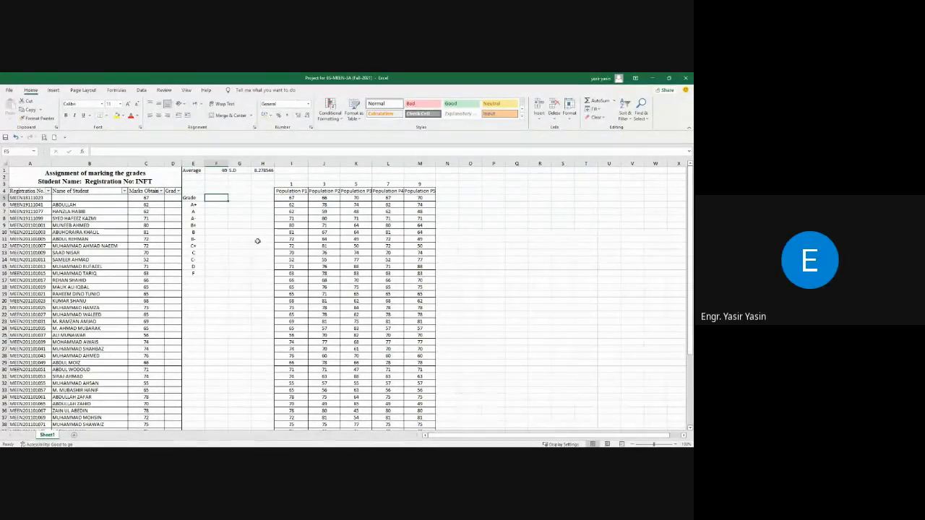
Center the Grade heading and the grade letters in cells E5:E16 horizontally.
{"action": "left_click_drag", "start_coordinate": [193, 197], "coordinate": [193, 273]}
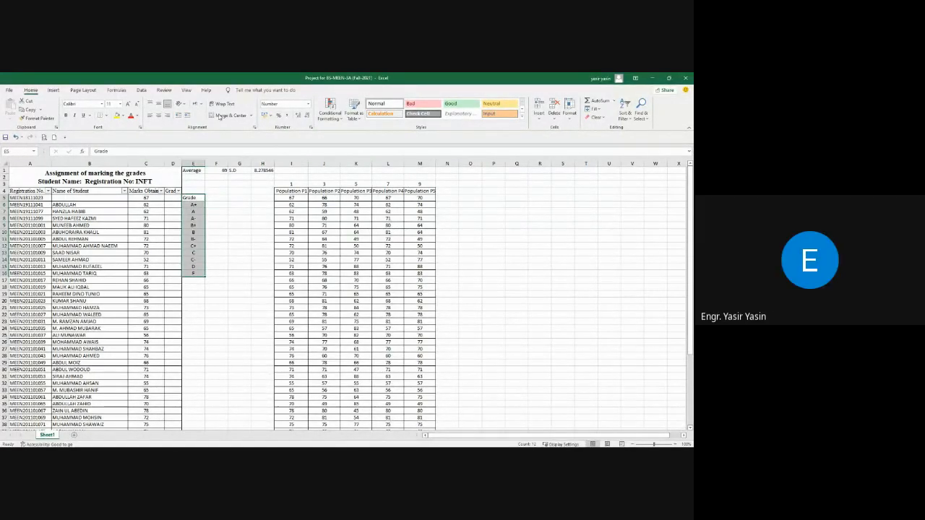
{"action": "left_click", "coordinate": [158, 114]}
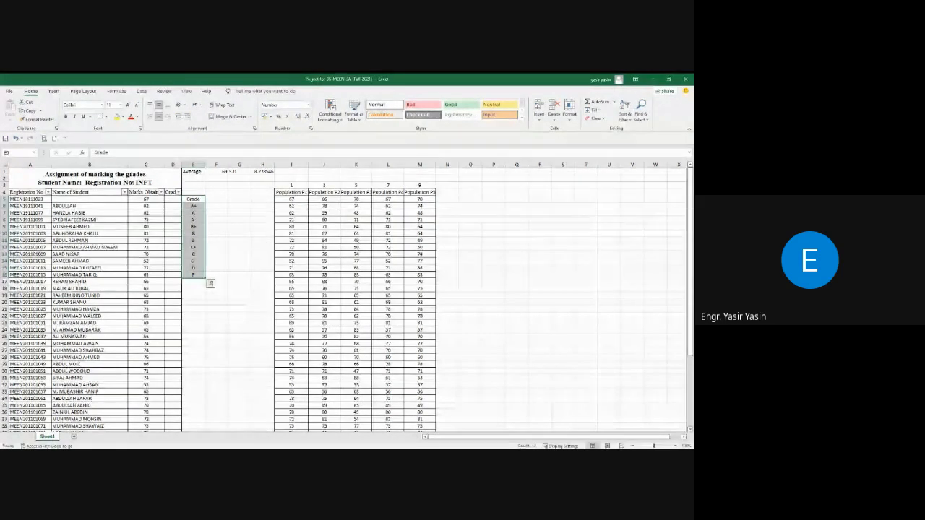
{"action": "left_click", "coordinate": [239, 267]}
{"action": "left_click", "coordinate": [215, 206]}
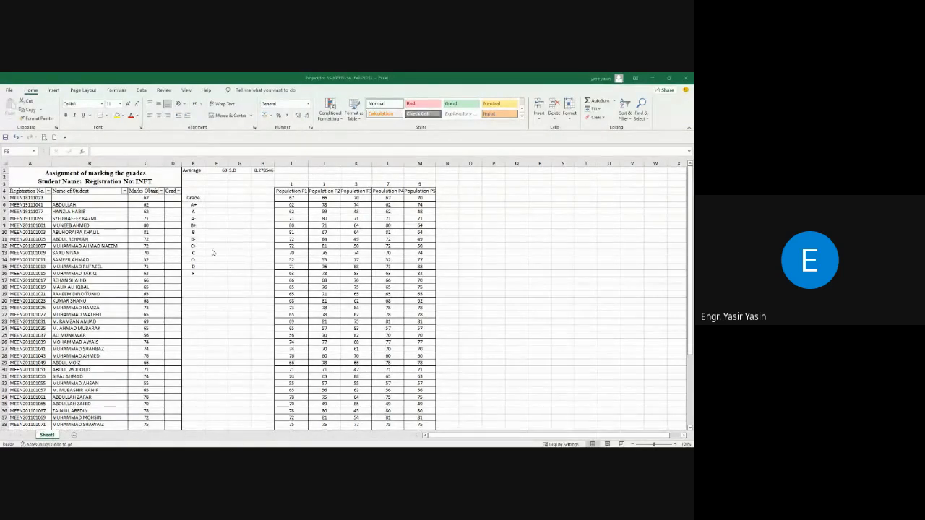
{"action": "left_click", "coordinate": [223, 196]}
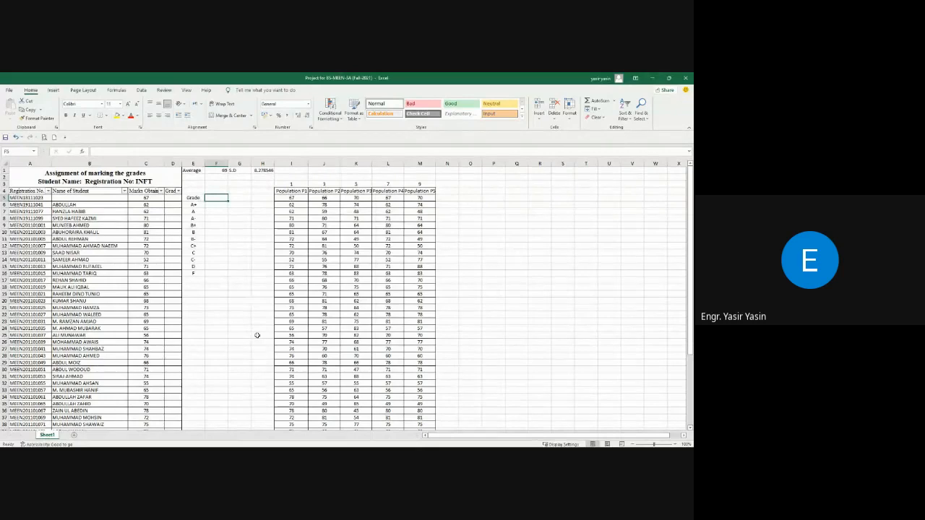
Enter the A+ threshold formula =F1+2*(H1) in cell F6, adding two standard deviations to the average.
{"action": "left_click", "coordinate": [219, 204]}
{"action": "scroll", "coordinate": [267, 264], "scroll_direction": "up", "scroll_amount": 4}
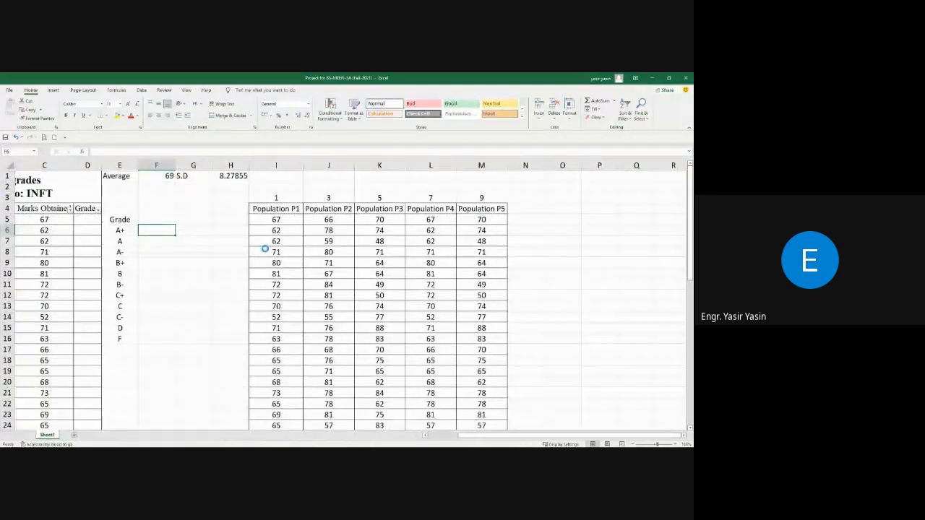
{"action": "scroll", "coordinate": [238, 268], "scroll_direction": "up", "scroll_amount": 2}
{"action": "left_click_drag", "start_coordinate": [208, 241], "coordinate": [199, 326]}
{"action": "left_click", "coordinate": [142, 264]}
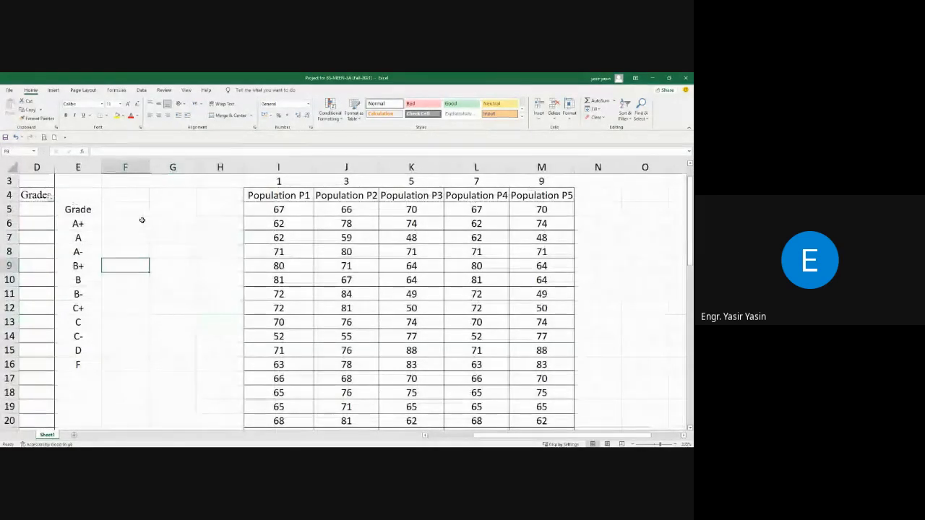
{"action": "left_click", "coordinate": [141, 220]}
{"action": "scroll", "coordinate": [133, 289], "scroll_direction": "up", "scroll_amount": 2}
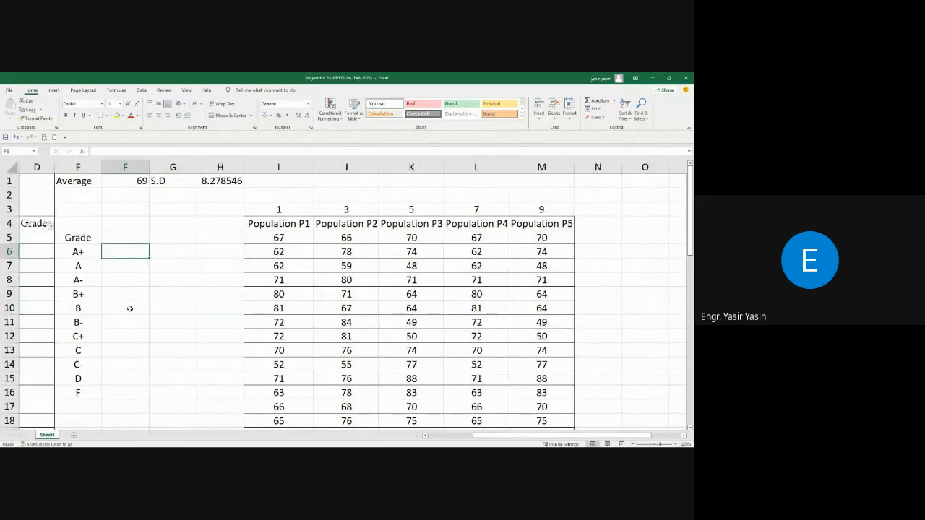
{"action": "type", "text": "="}
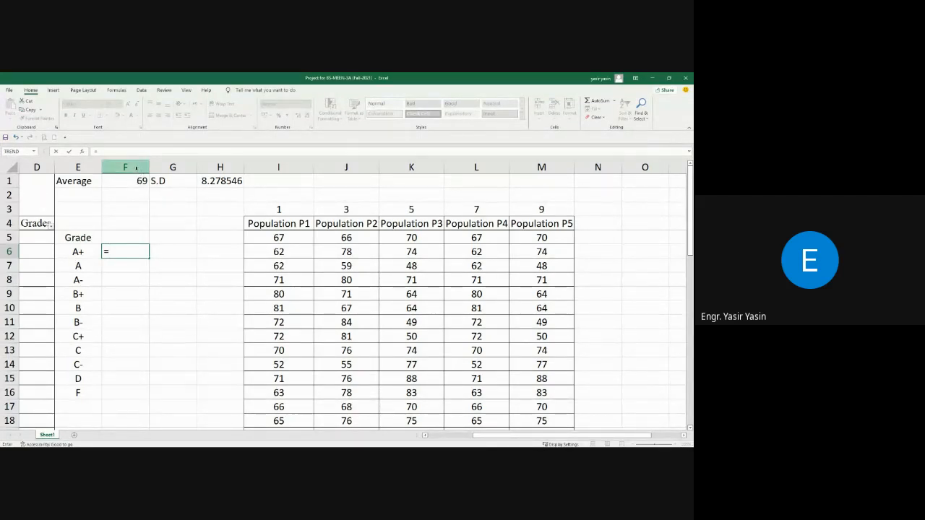
{"action": "left_click", "coordinate": [127, 180]}
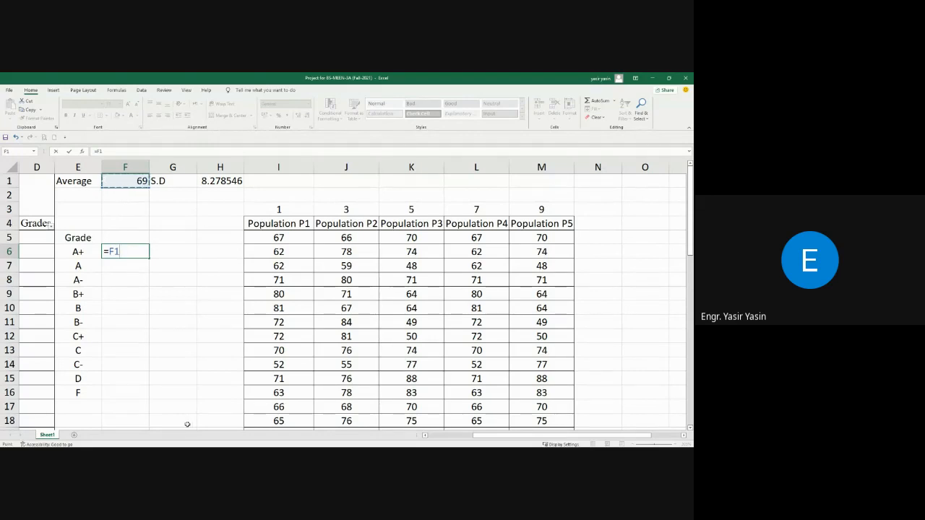
{"action": "type", "text": "+"}
{"action": "type", "text": "("}
{"action": "left_click", "coordinate": [219, 182]}
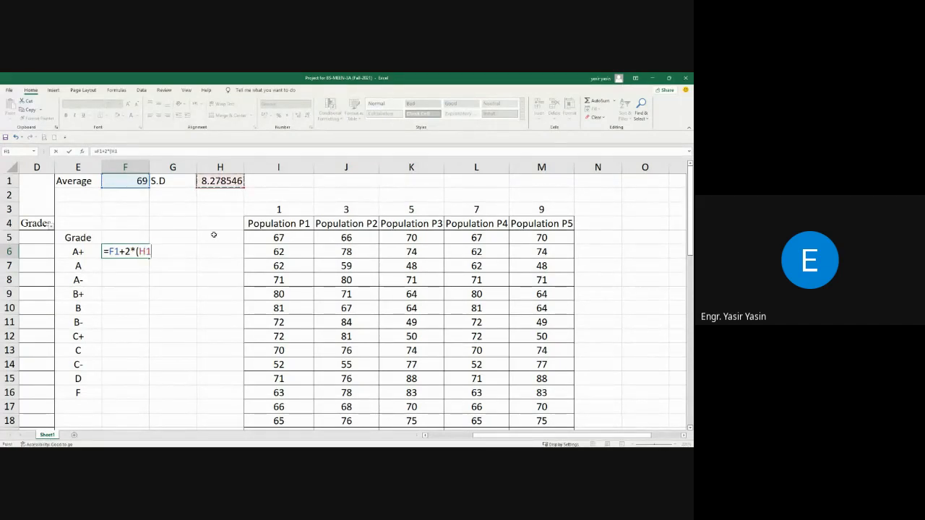
{"action": "type", "text": ")"}
{"action": "key", "text": "Return"}
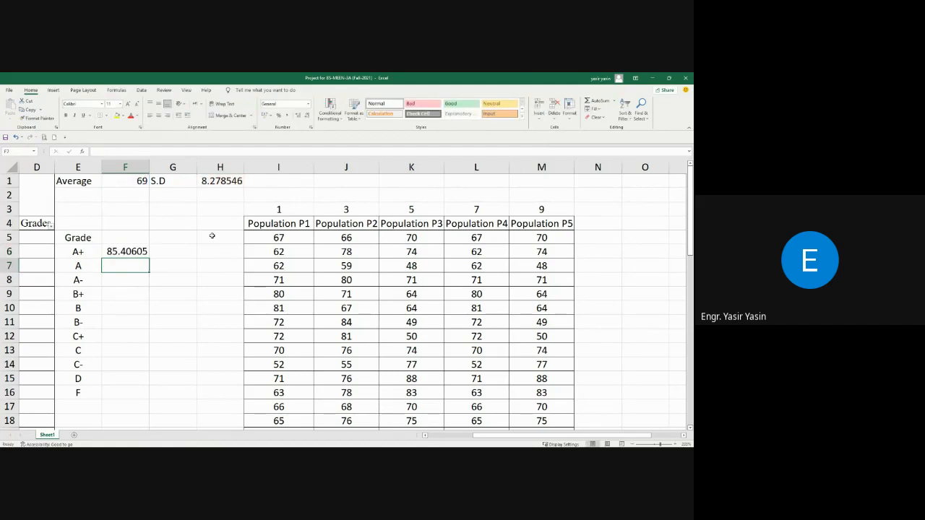
Try to fill the A+ threshold formula from cell F6 down through F16 with its relative references.
{"action": "left_click", "coordinate": [117, 252]}
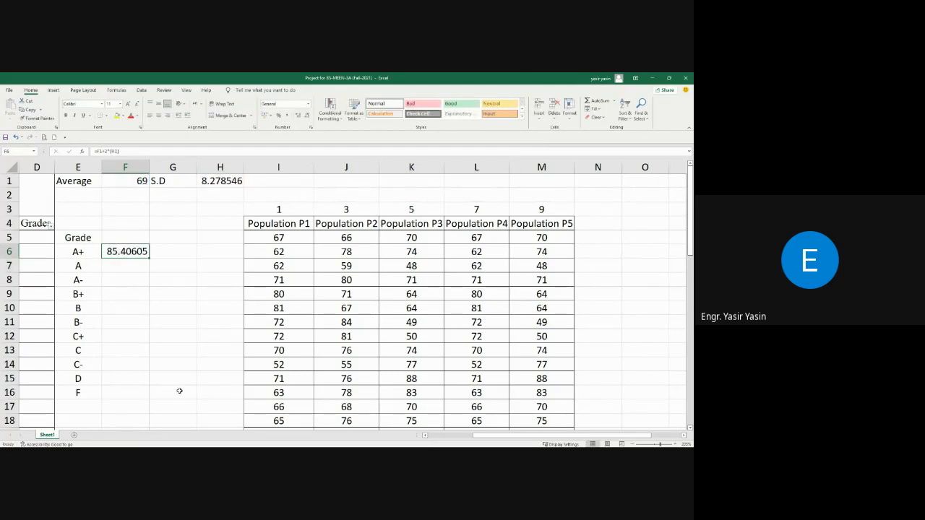
{"action": "left_click", "coordinate": [121, 267]}
{"action": "left_click", "coordinate": [131, 279]}
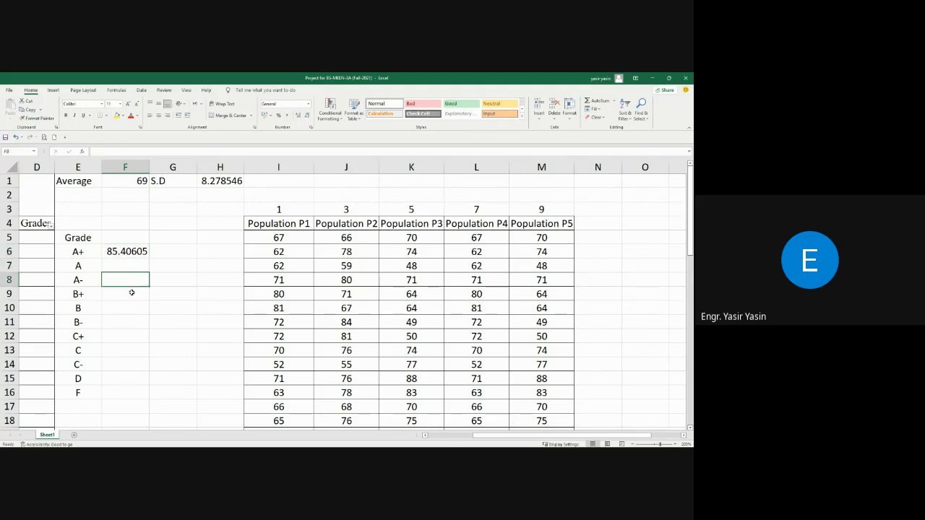
{"action": "left_click", "coordinate": [132, 298]}
{"action": "left_click", "coordinate": [125, 312]}
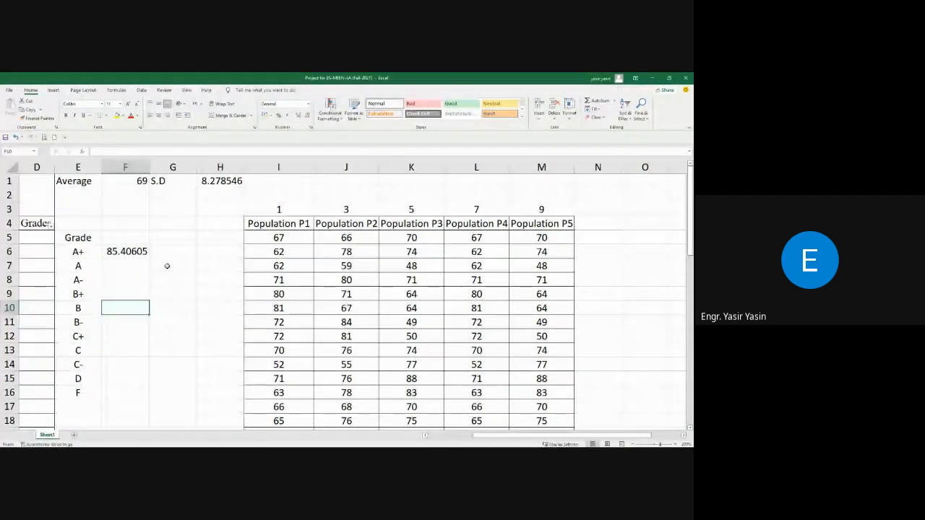
{"action": "left_click", "coordinate": [130, 251]}
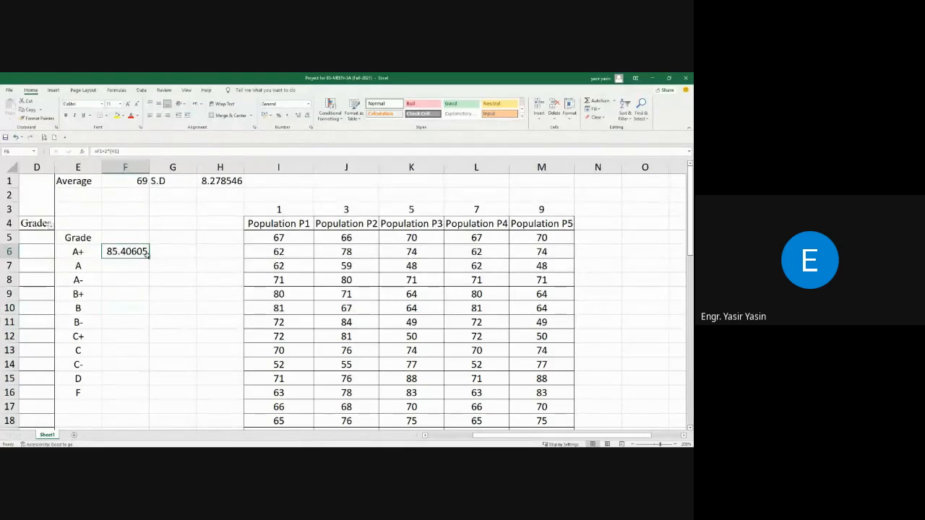
{"action": "left_click_drag", "start_coordinate": [148, 256], "coordinate": [137, 403]}
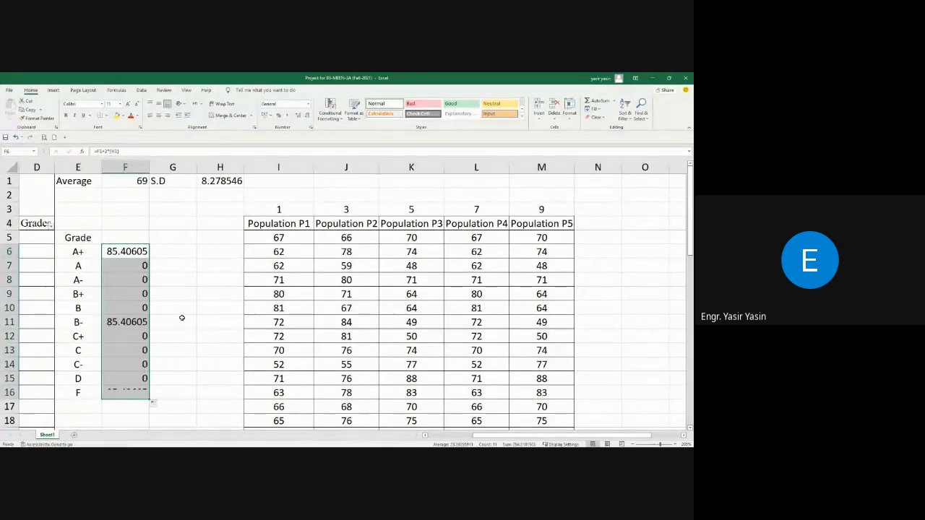
Examine which cells the formulas in F6 and F7 reference for the average and the standard deviation.
{"action": "left_click", "coordinate": [125, 278]}
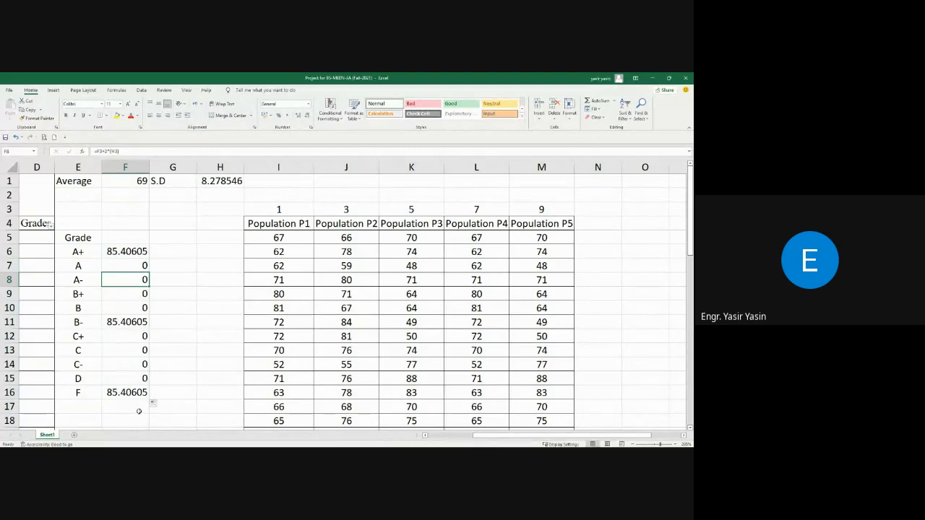
{"action": "left_click", "coordinate": [124, 265]}
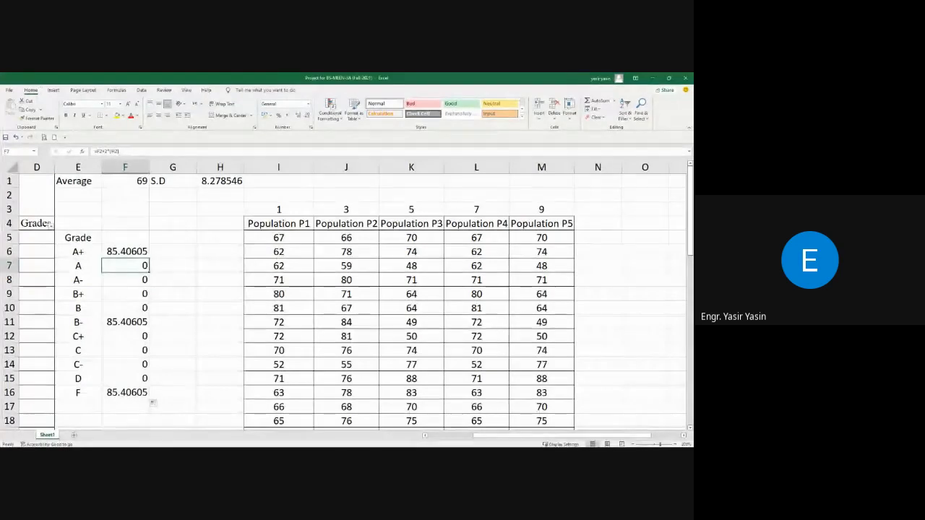
{"action": "left_click_drag", "start_coordinate": [133, 151], "coordinate": [81, 152]}
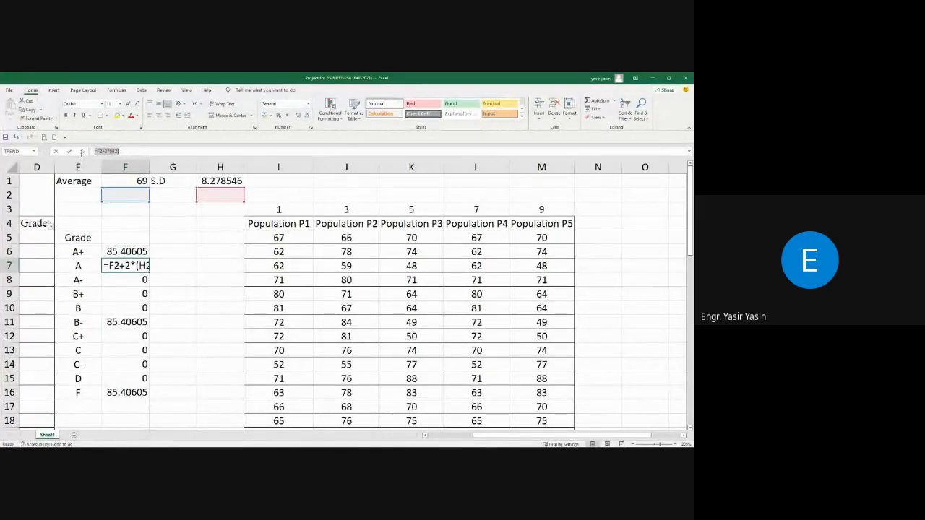
{"action": "key", "text": "Escape"}
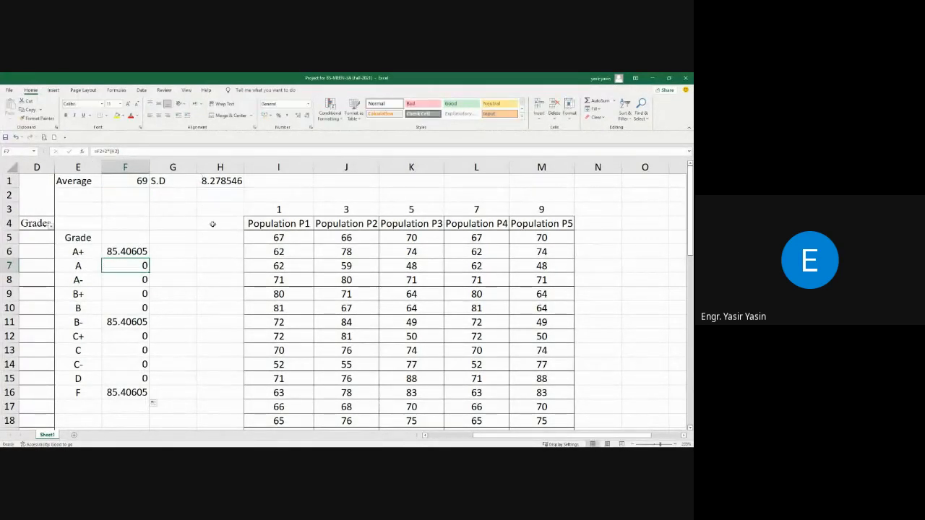
{"action": "left_click", "coordinate": [120, 253]}
{"action": "left_click", "coordinate": [113, 151]}
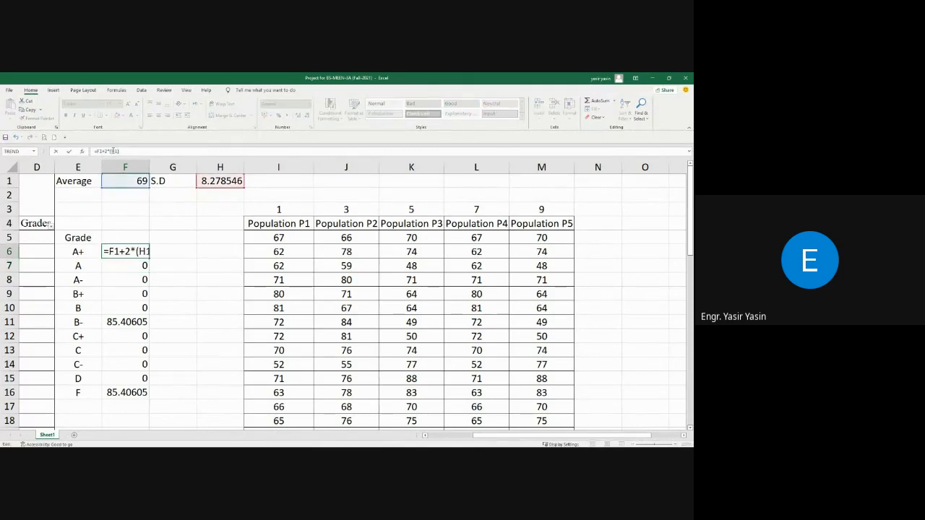
{"action": "key", "text": "Escape"}
{"action": "double_click", "coordinate": [137, 252]}
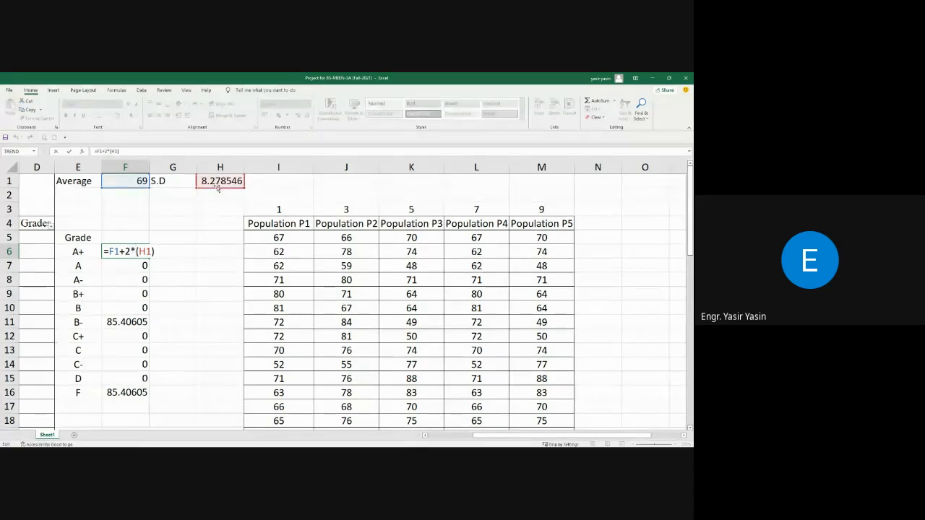
{"action": "key", "text": "Return"}
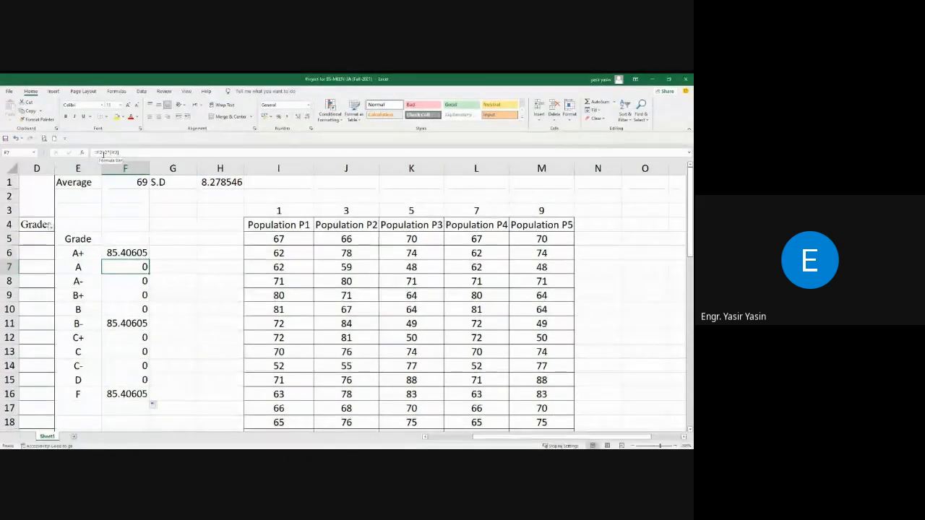
{"action": "left_click", "coordinate": [103, 151]}
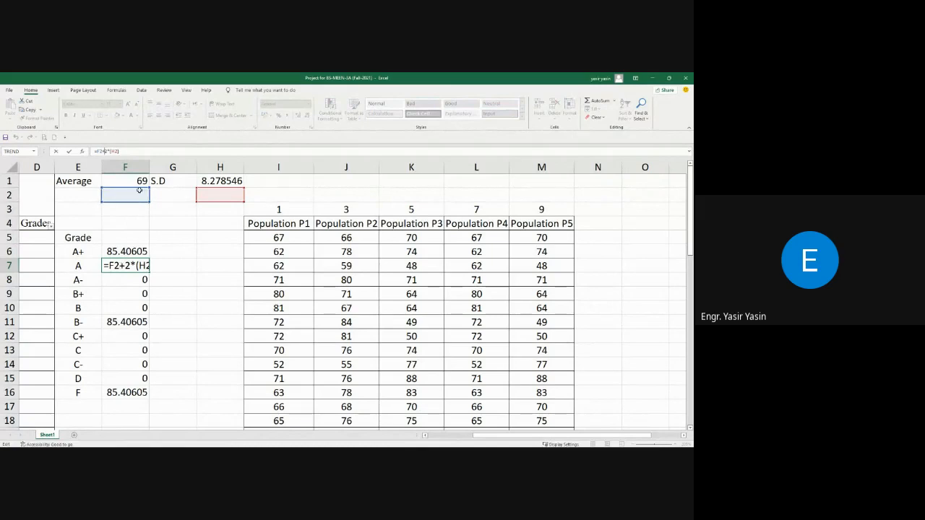
{"action": "key", "text": "Escape"}
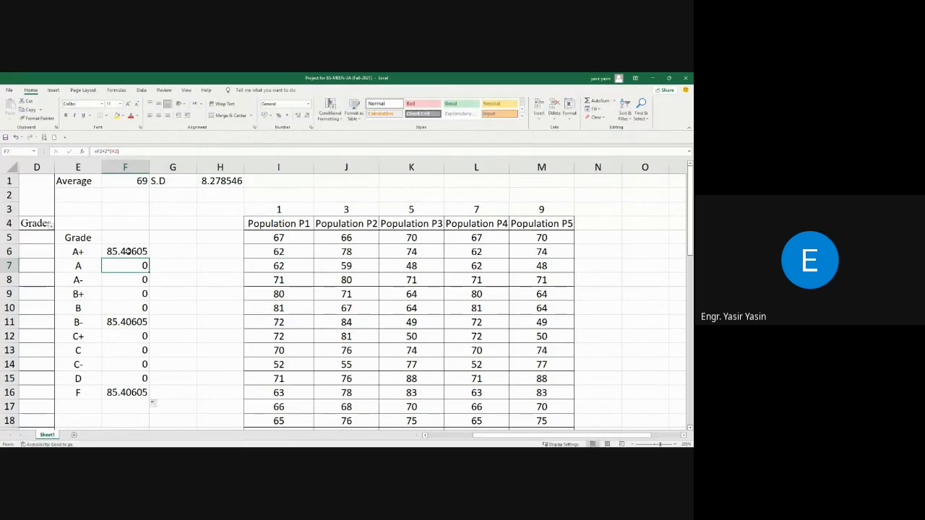
Make both references in the A+ formula in cell F6 absolute, so it reads =$F$1+2*($H$1).
{"action": "left_click", "coordinate": [127, 252]}
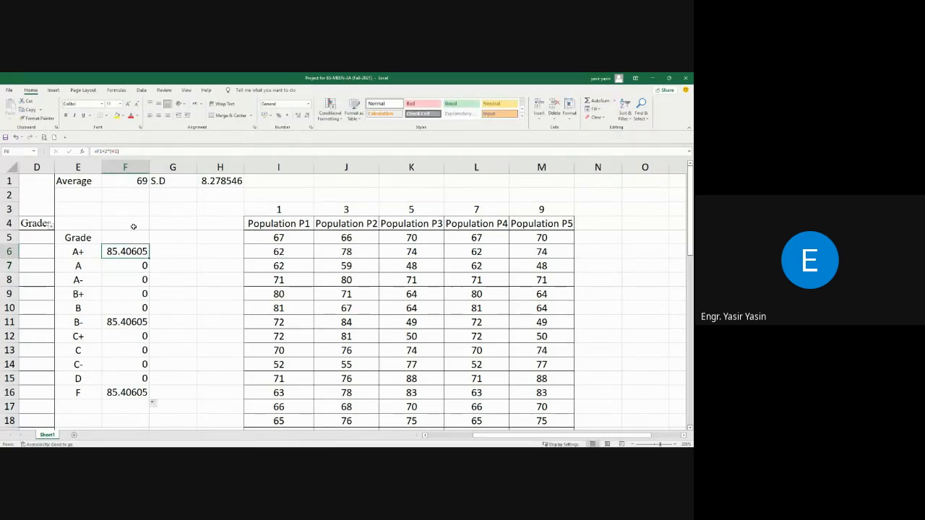
{"action": "left_click", "coordinate": [99, 151]}
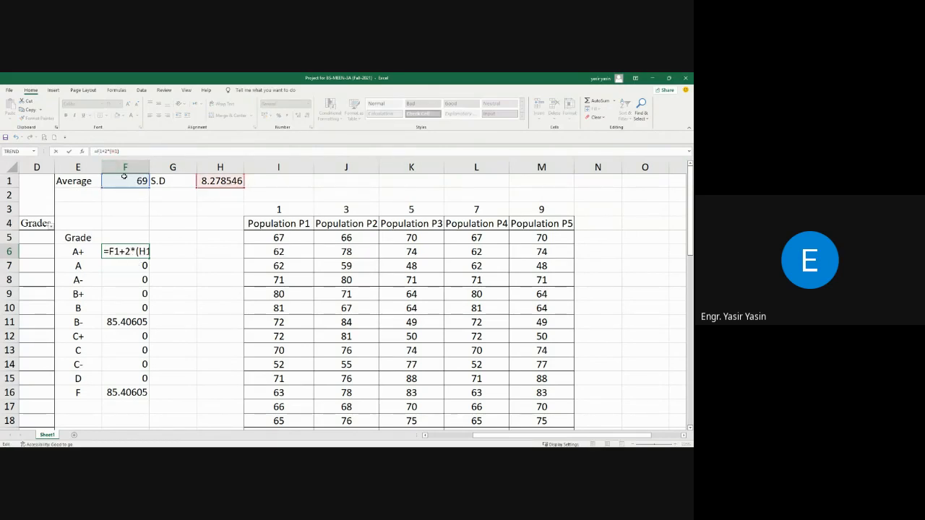
{"action": "left_click", "coordinate": [98, 151]}
{"action": "type", "text": "$"}
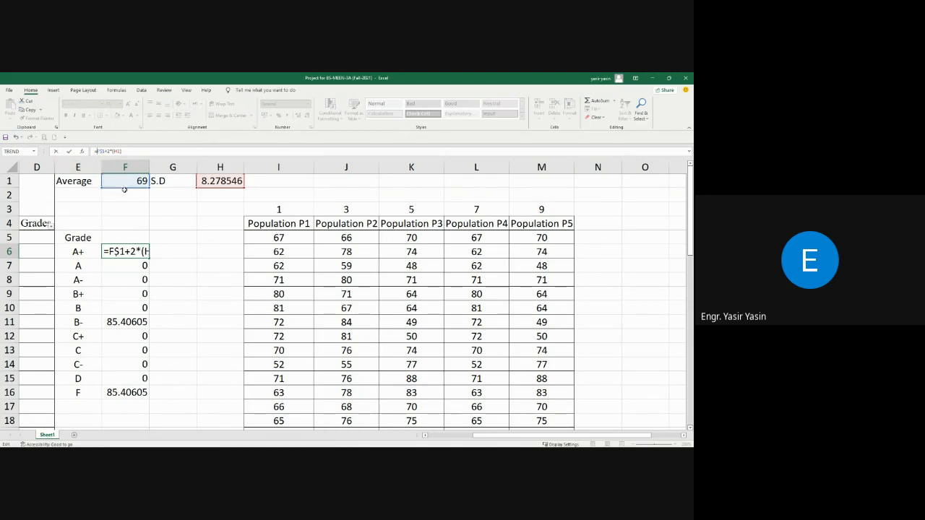
{"action": "key", "text": "Left"}
{"action": "key", "text": "Left"}
{"action": "type", "text": "$"}
{"action": "left_click", "coordinate": [122, 152]}
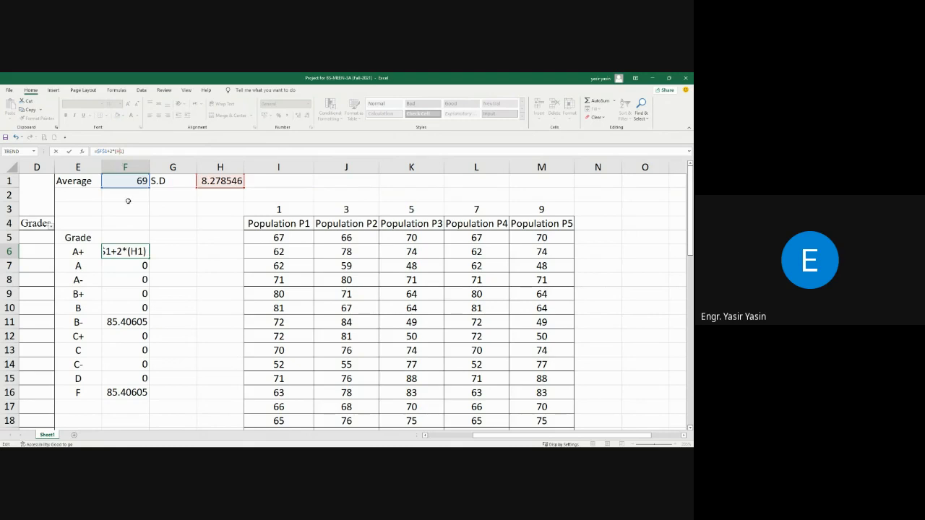
{"action": "type", "text": "$"}
{"action": "key", "text": "Left"}
{"action": "type", "text": "$"}
{"action": "key", "text": "Return"}
Fill the formula with absolute references from cell F6 down through F16.
{"action": "left_click", "coordinate": [140, 252]}
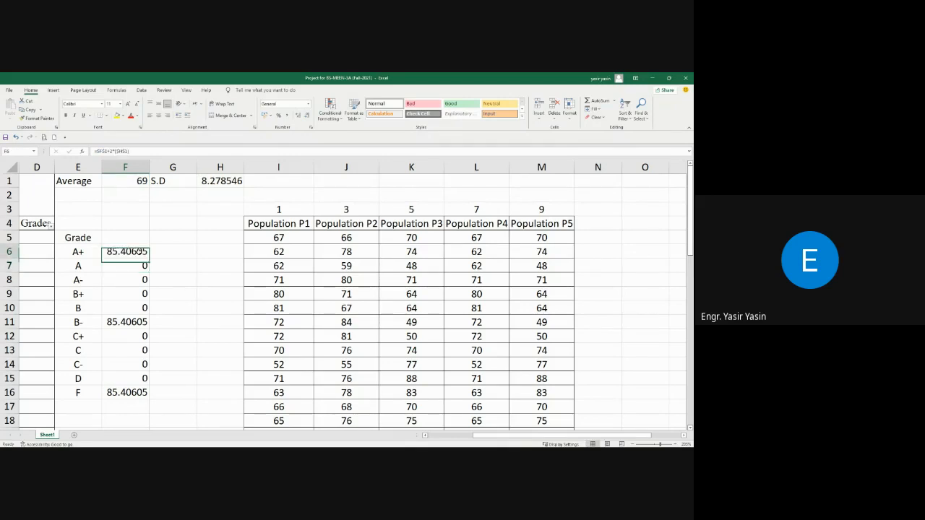
{"action": "double_click", "coordinate": [149, 258]}
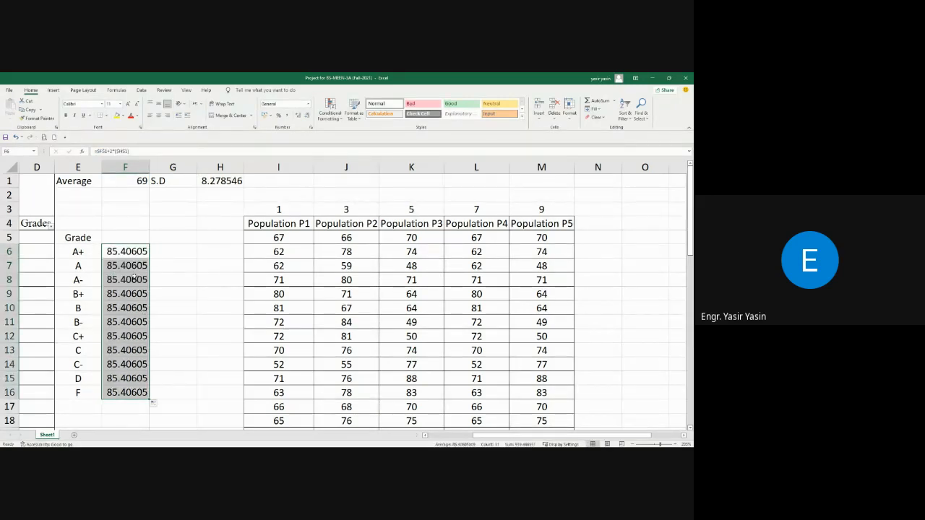
{"action": "left_click", "coordinate": [126, 251]}
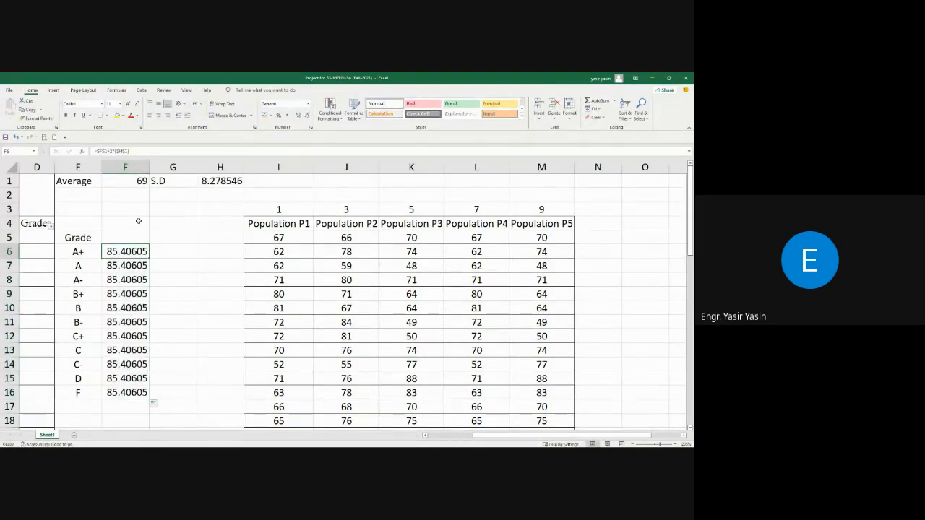
Change the standard deviation multiplier for grade A in cell F7 to 1.5, giving =$F$1+1.5*($H$1).
{"action": "double_click", "coordinate": [137, 265]}
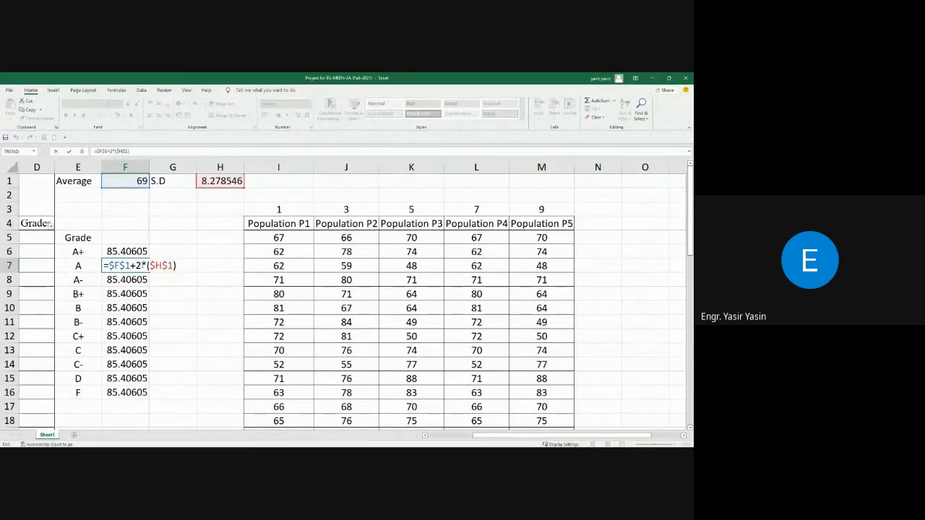
{"action": "key", "text": "BackSpace"}
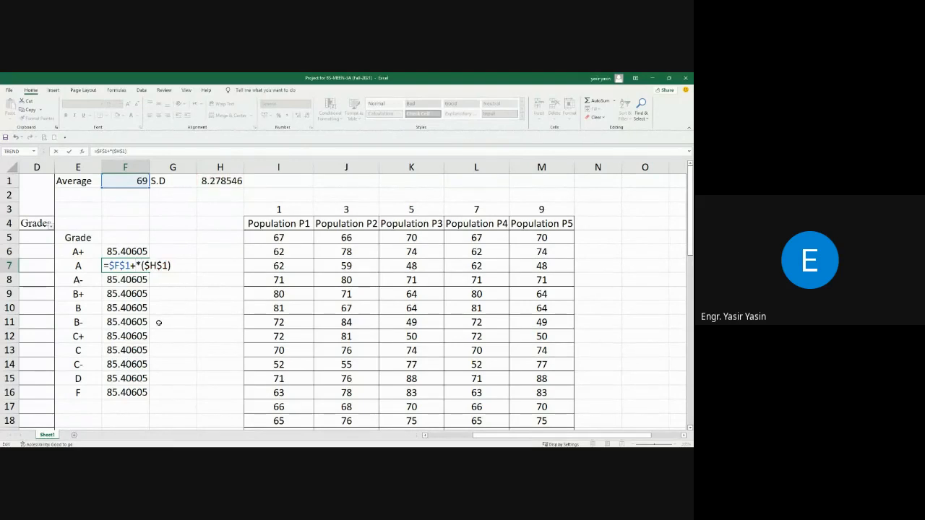
{"action": "type", "text": "1.5"}
{"action": "key", "text": "Return"}
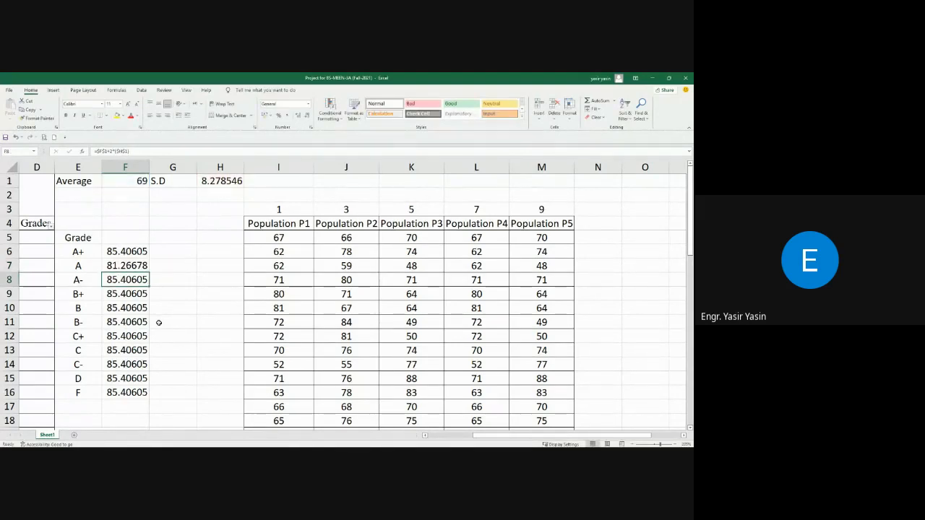
Change the standard deviation multiplier for grade A- in cell F8 to 1, giving =$F$1+1*($H$1).
{"action": "left_click", "coordinate": [110, 152]}
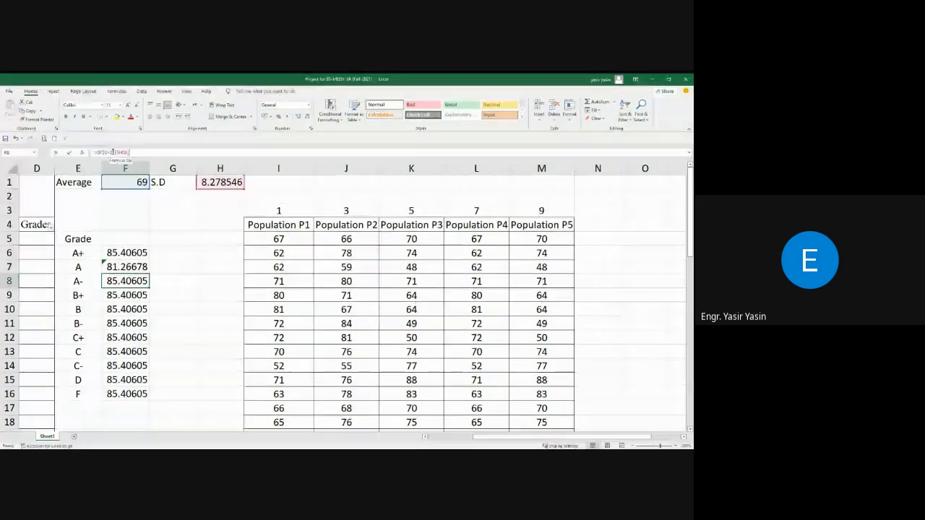
{"action": "key", "text": "BackSpace"}
{"action": "type", "text": "1"}
{"action": "key", "text": "Return"}
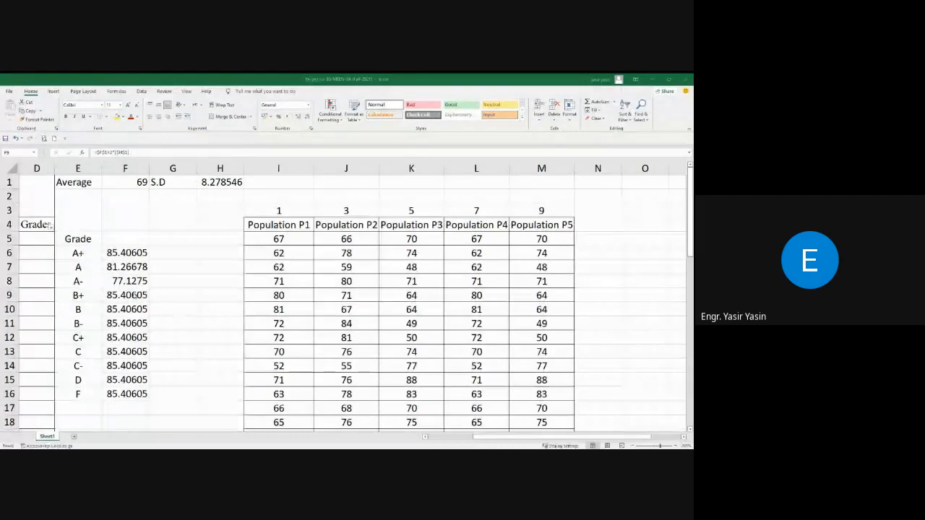
Change the standard deviation multiplier for grade B+ in cell F9 to 0.5, giving =$F$1+0.5*($H$1).
{"action": "left_click", "coordinate": [112, 151]}
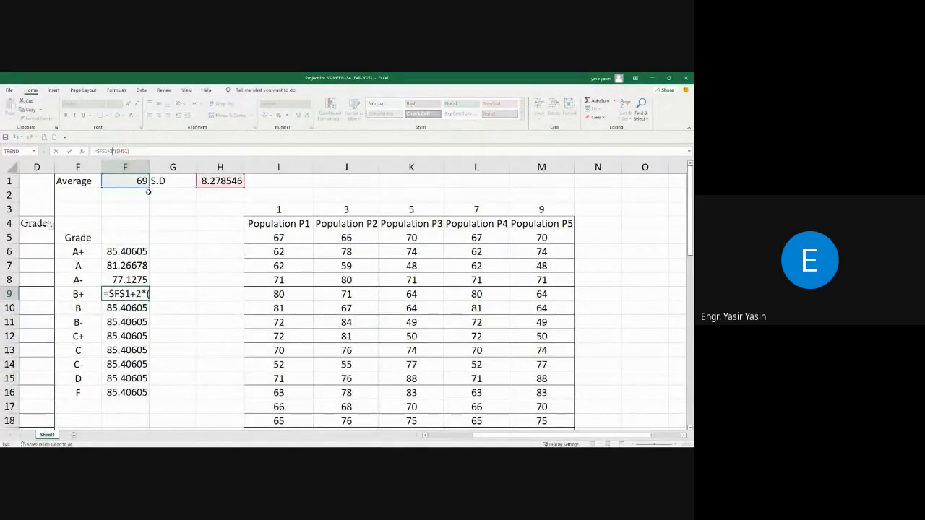
{"action": "key", "text": "Left"}
{"action": "key", "text": "BackSpace"}
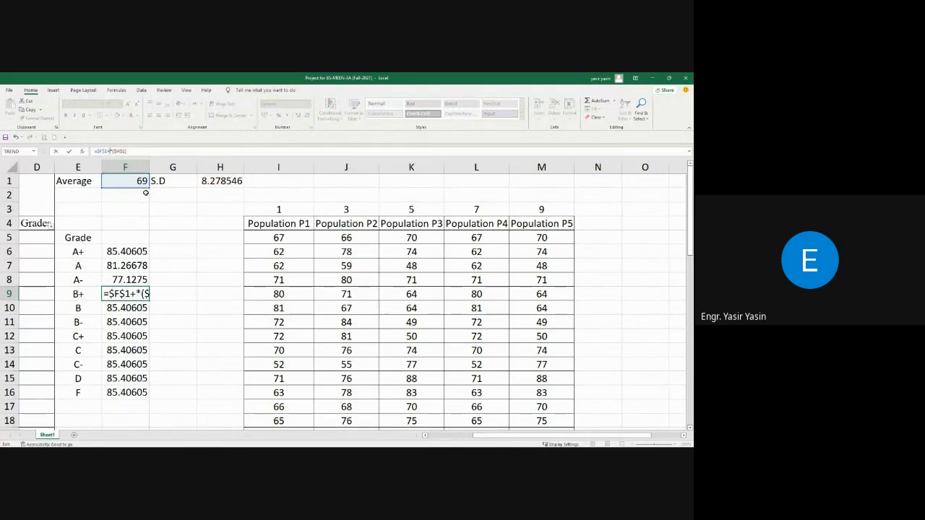
{"action": "type", "text": "0."}
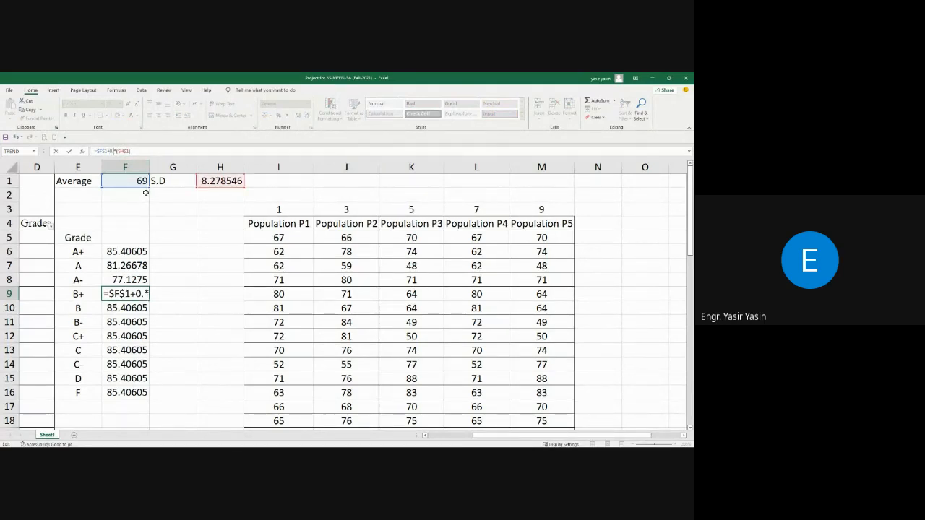
{"action": "type", "text": "5"}
{"action": "key", "text": "Return"}
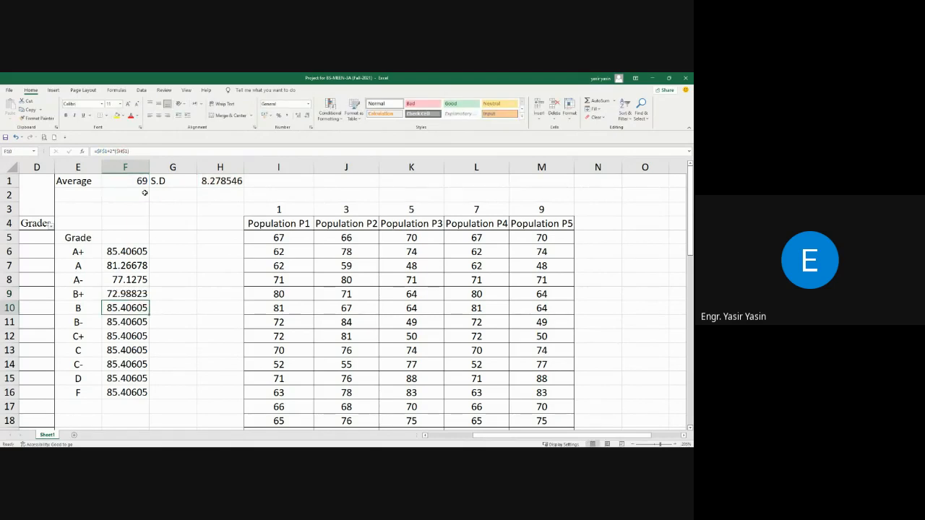
Change the standard deviation multiplier for grade B in cell F10 to 0, giving =$F$1+0*($H$1).
{"action": "key", "text": "F2"}
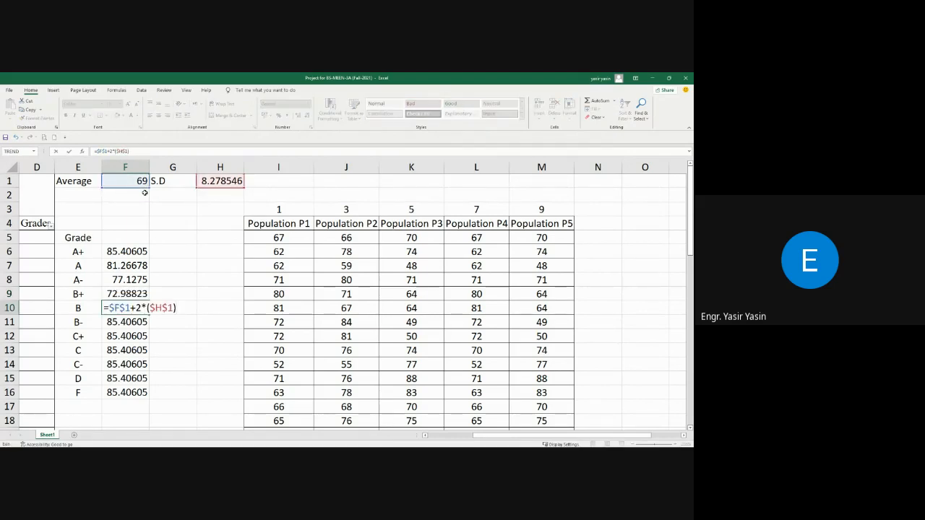
{"action": "key", "text": "Left"}
{"action": "key", "text": "Left"}
{"action": "key", "text": "Left"}
{"action": "key", "text": "Left"}
{"action": "key", "text": "Left"}
{"action": "key", "text": "Left"}
{"action": "key", "text": "Left"}
{"action": "key", "text": "BackSpace"}
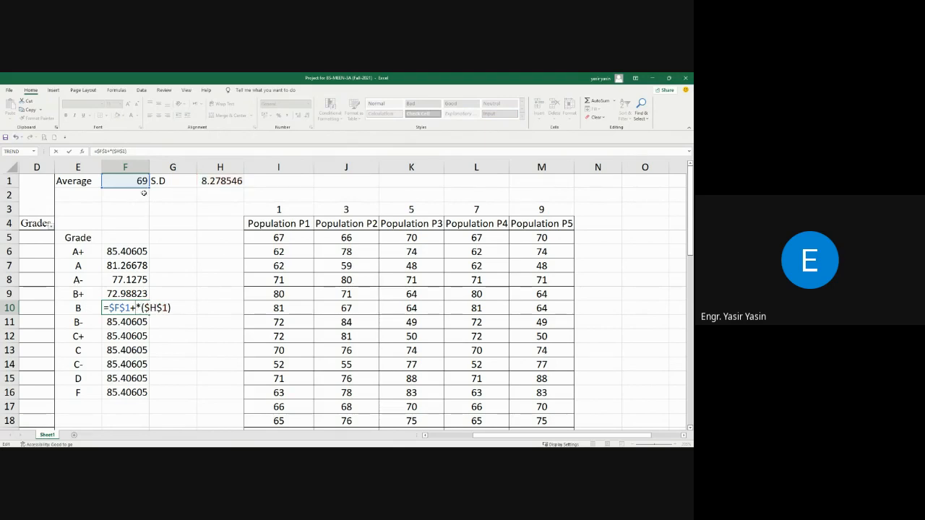
{"action": "type", "text": "0"}
{"action": "key", "text": "Return"}
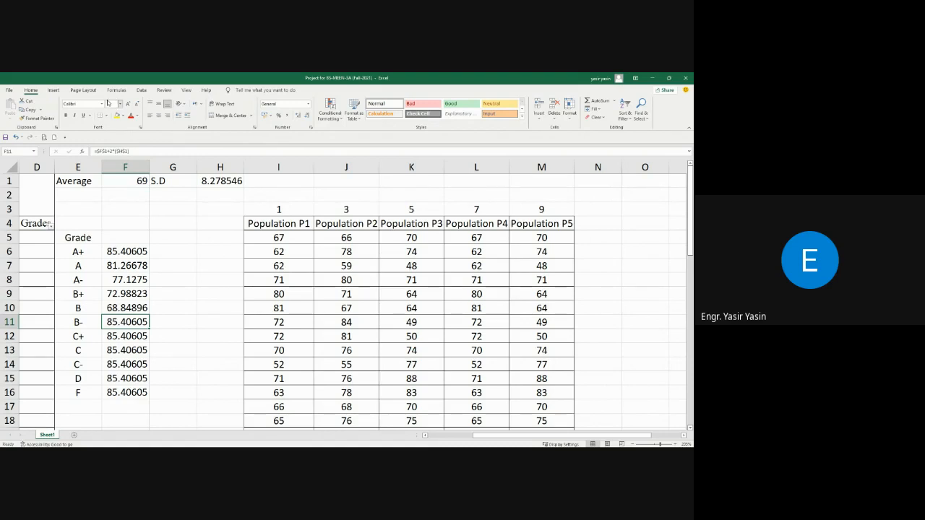
Edit the B- formula in cell F11 to subtract half a standard deviation, giving =$F$1-(0.5)*($H$1).
{"action": "left_click", "coordinate": [111, 151]}
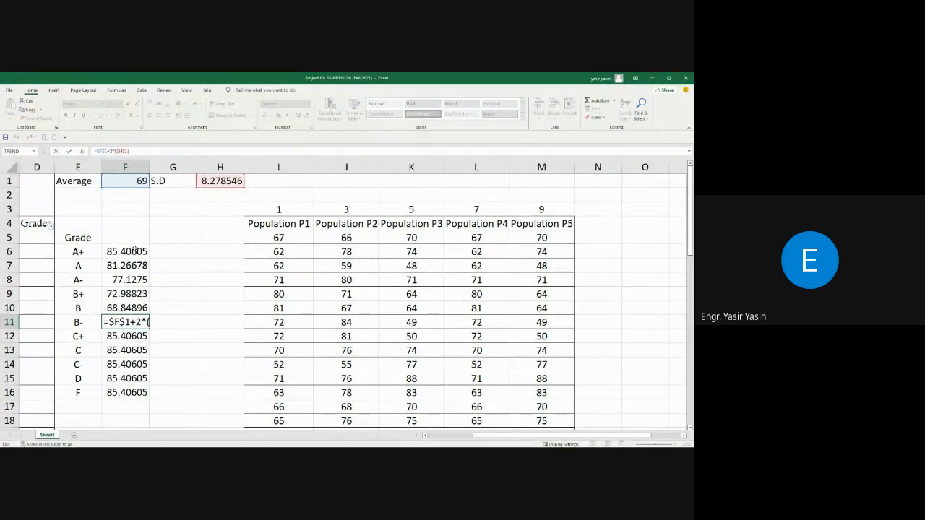
{"action": "key", "text": "BackSpace"}
{"action": "type", "text": "-"}
{"action": "key", "text": "Delete"}
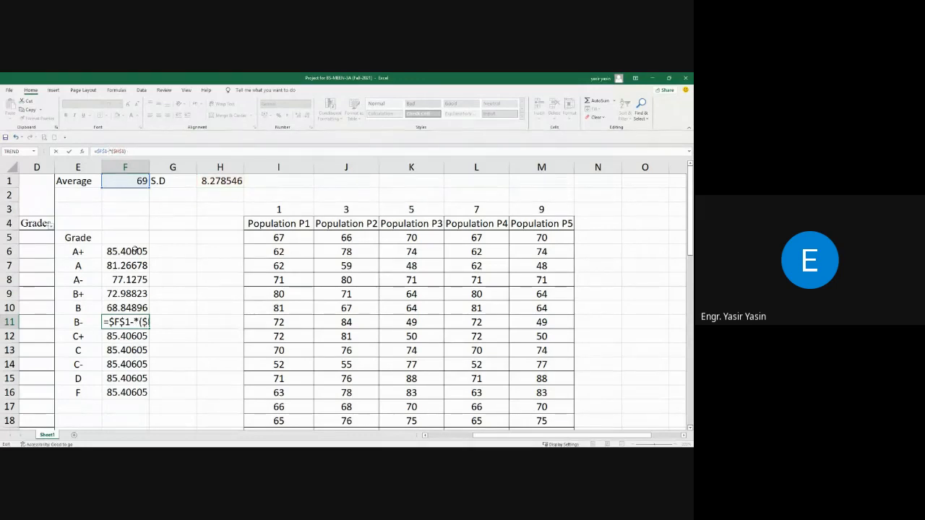
{"action": "type", "text": "("}
{"action": "type", "text": "0.5"}
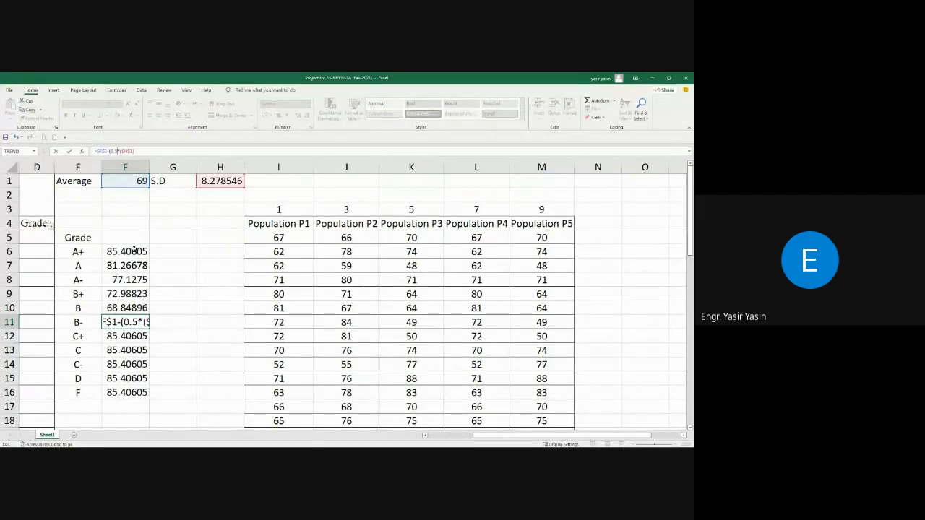
{"action": "type", "text": ")"}
{"action": "key", "text": "Return"}
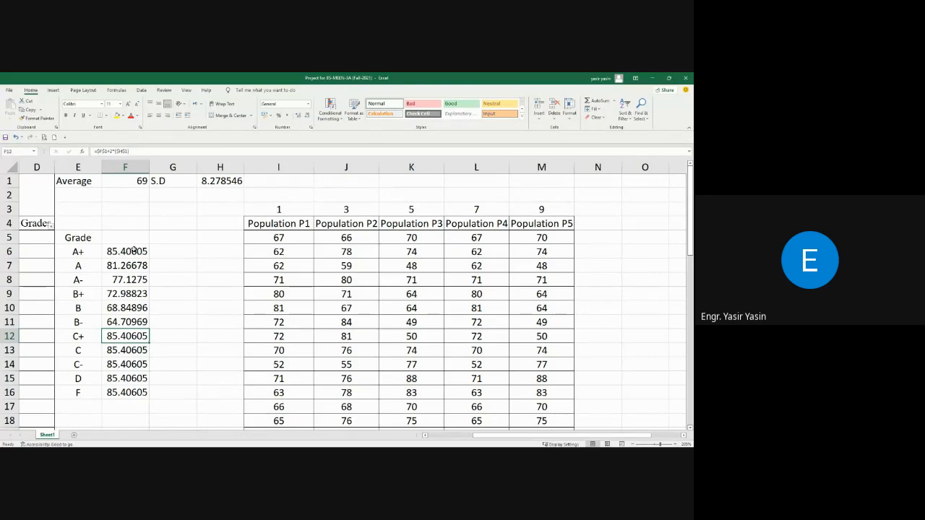
Edit the C+ formula in cell F12 to subtract one standard deviation, giving =$F$1-(1)*($H$1).
{"action": "key", "text": "F2"}
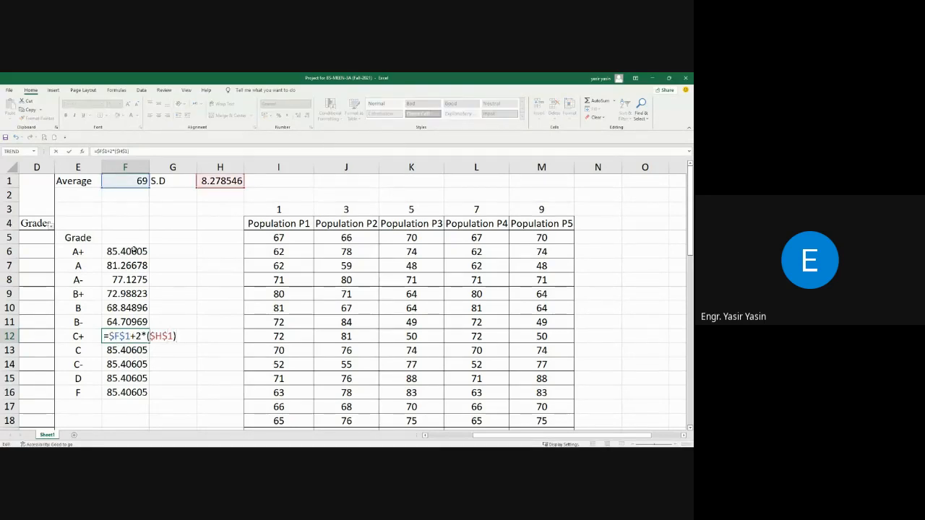
{"action": "key", "text": "BackSpace"}
{"action": "key", "text": "BackSpace"}
{"action": "type", "text": "-("}
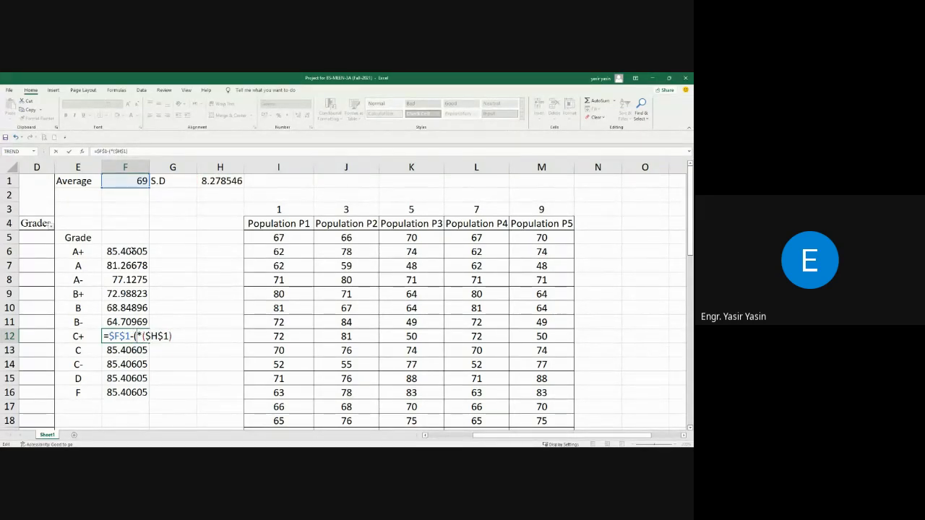
{"action": "type", "text": "1)"}
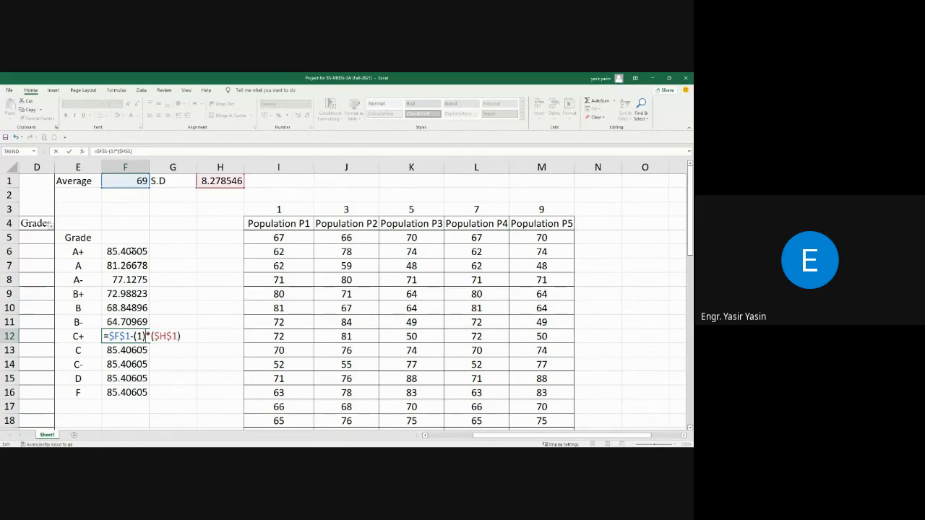
{"action": "key", "text": "Return"}
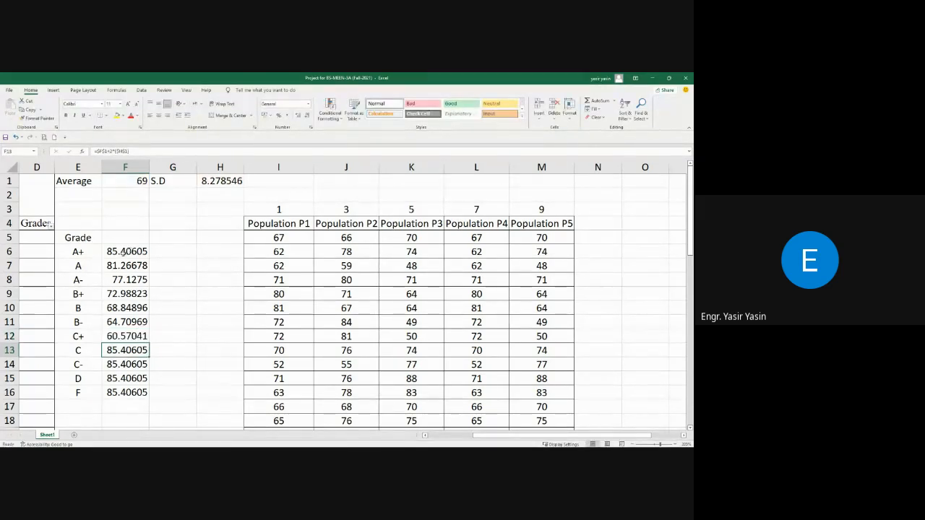
Edit the C formula in cell F13 to subtract 4/3 of the standard deviation, giving =$F$1-(4/3)*($H$1).
{"action": "key", "text": "F2"}
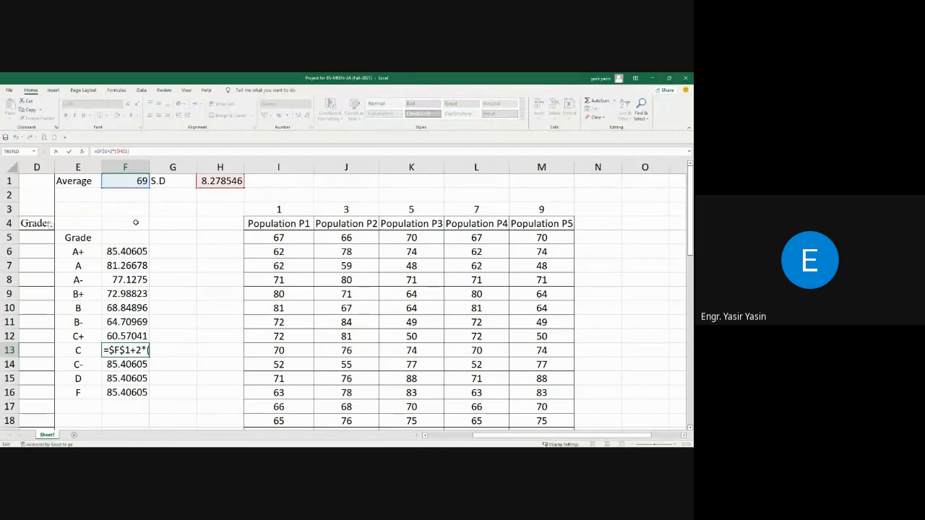
{"action": "key", "text": "BackSpace"}
{"action": "type", "text": "("}
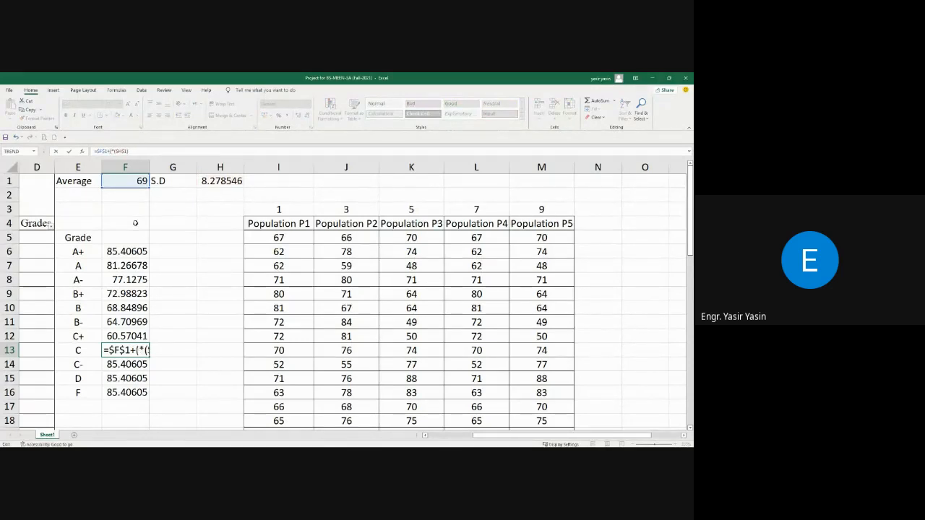
{"action": "type", "text": "4/3"}
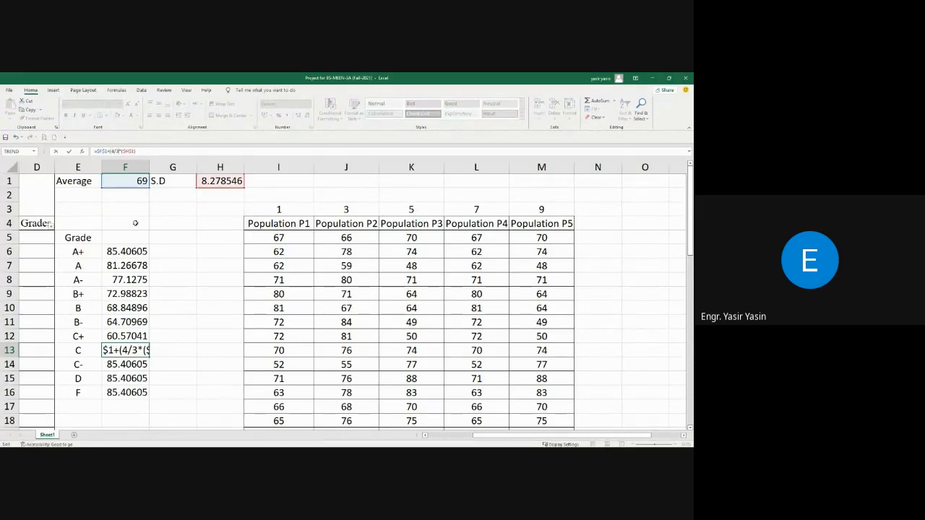
{"action": "type", "text": ")"}
{"action": "key", "text": "Return"}
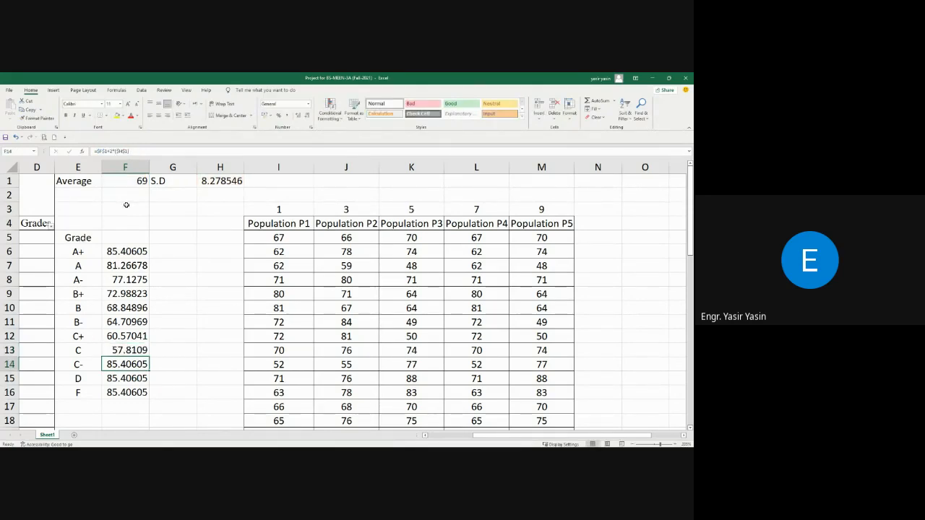
Edit the C- formula in cell F14 to subtract 5/3 of the standard deviation, giving =$F$1-(5/3)*($H$1).
{"action": "left_click", "coordinate": [116, 153]}
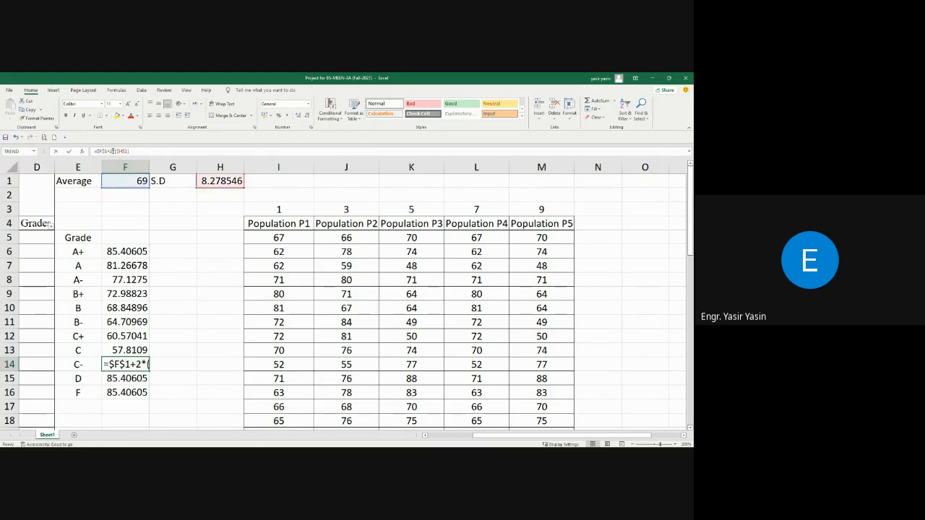
{"action": "key", "text": "BackSpace"}
{"action": "key", "text": "BackSpace"}
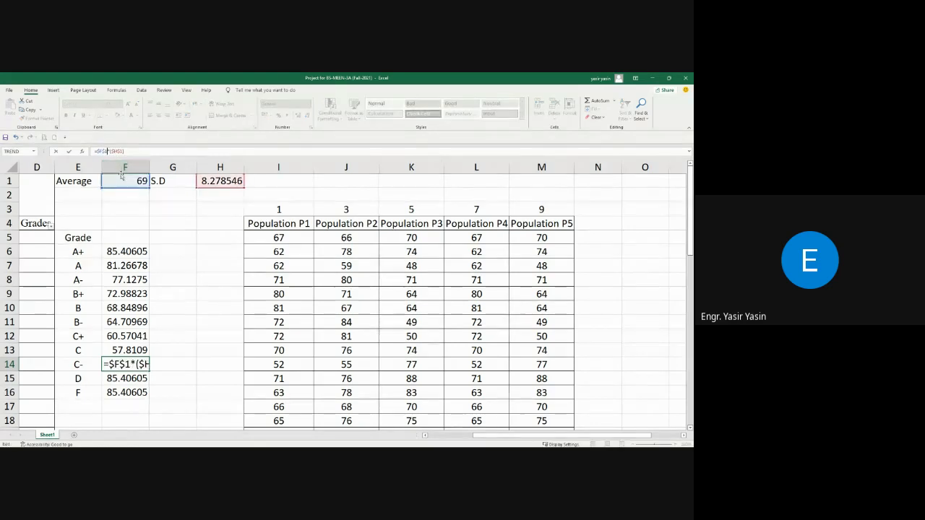
{"action": "type", "text": "-(5/3"}
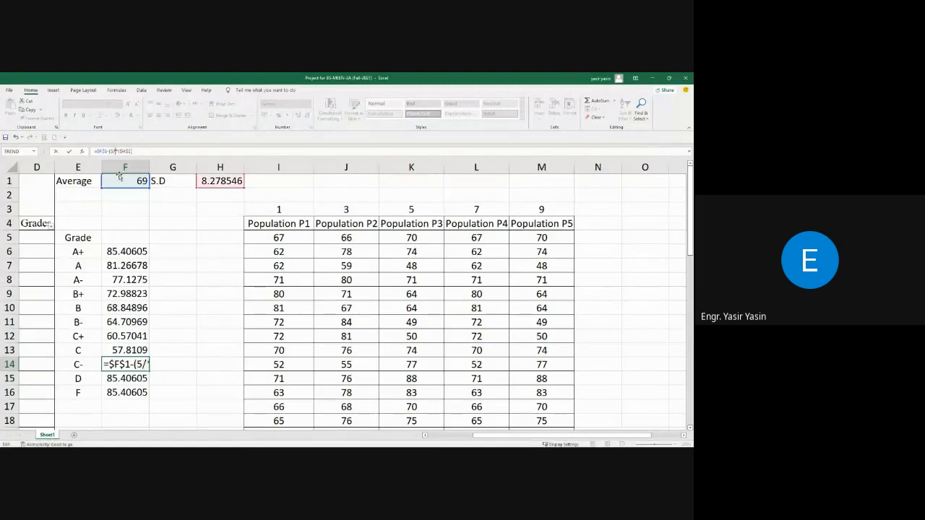
{"action": "type", "text": ")"}
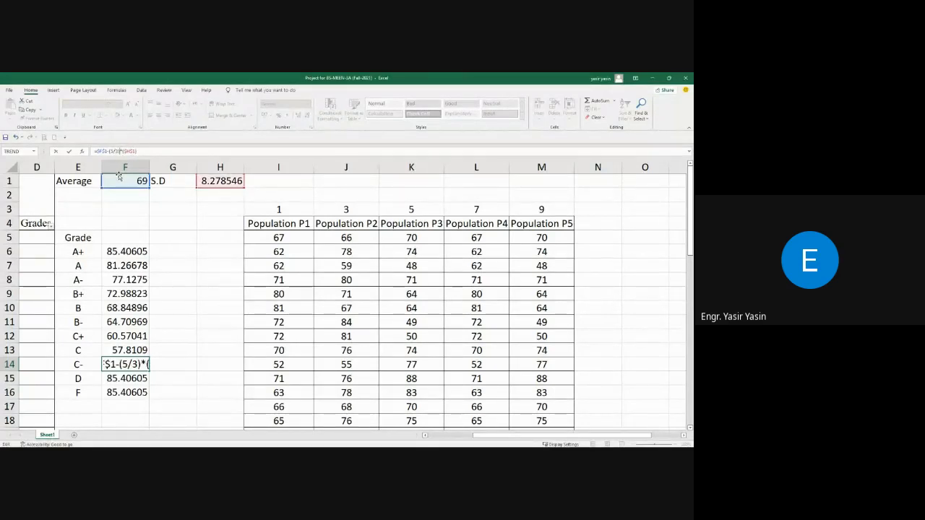
{"action": "key", "text": "Return"}
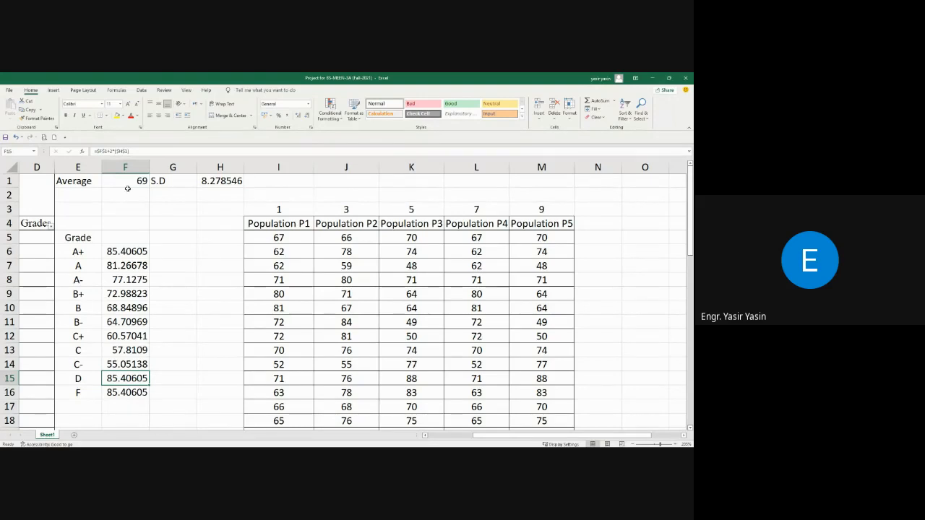
Make the D formula in cell F15 subtract 2 standard deviations from the average, and enter 0 as the F threshold in F16.
{"action": "left_click", "coordinate": [113, 151]}
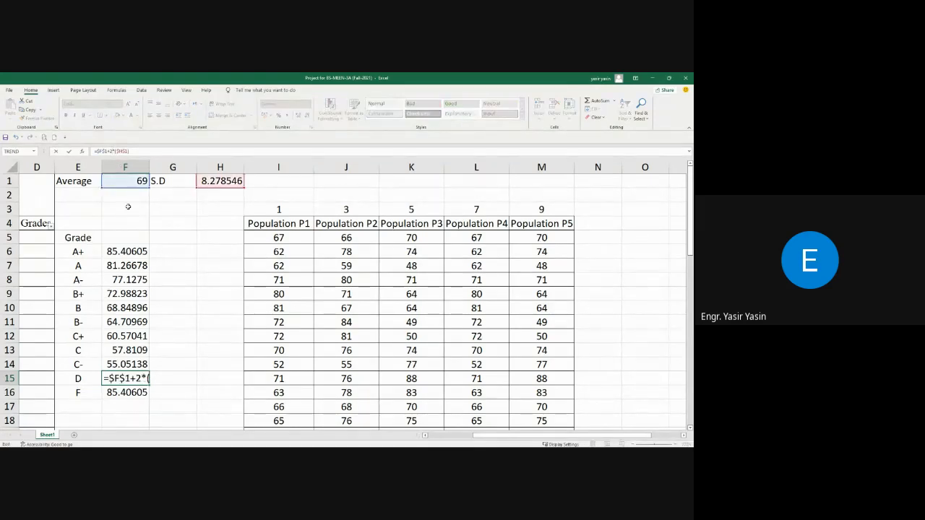
{"action": "key", "text": "BackSpace"}
{"action": "type", "text": "-"}
{"action": "key", "text": "Return"}
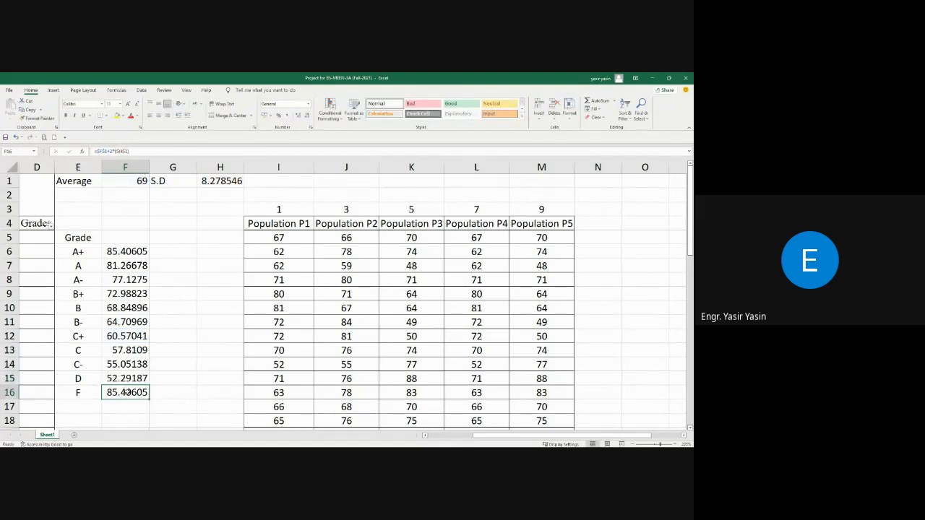
{"action": "type", "text": "0"}
{"action": "key", "text": "Return"}
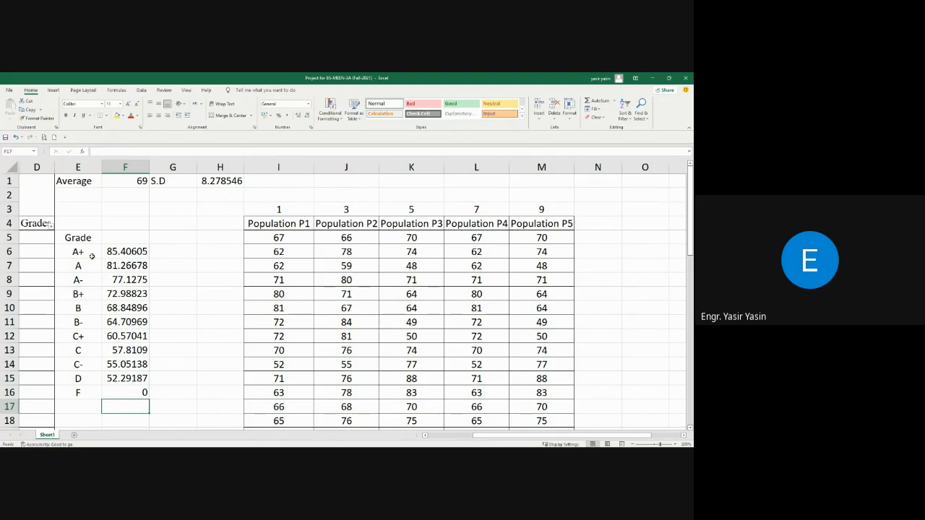
{"action": "left_click", "coordinate": [179, 250]}
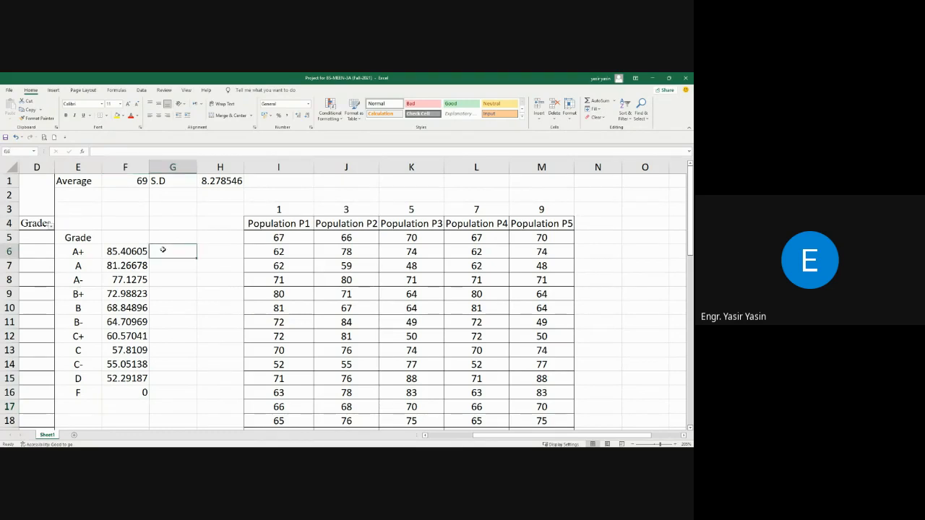
{"action": "left_click", "coordinate": [456, 434]}
{"action": "left_click_drag", "start_coordinate": [453, 435], "coordinate": [451, 435]}
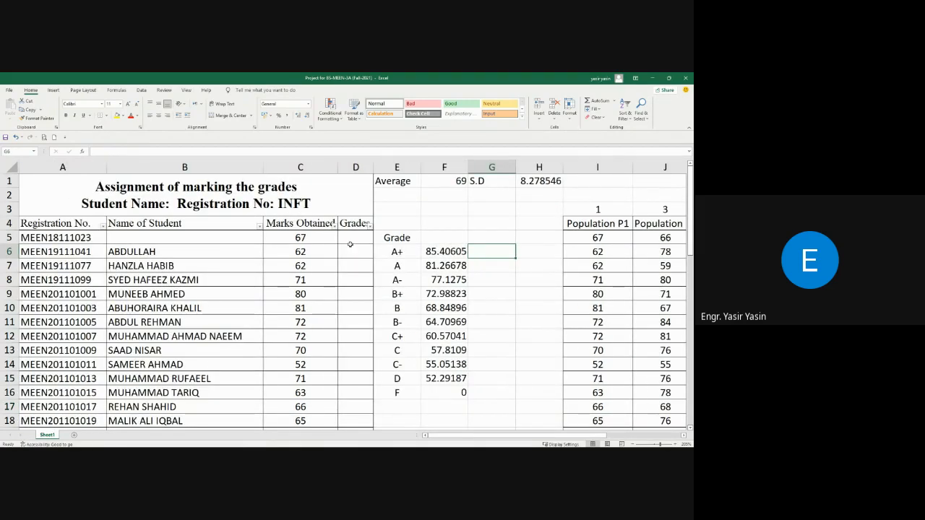
{"action": "left_click", "coordinate": [349, 242]}
{"action": "left_click", "coordinate": [113, 150]}
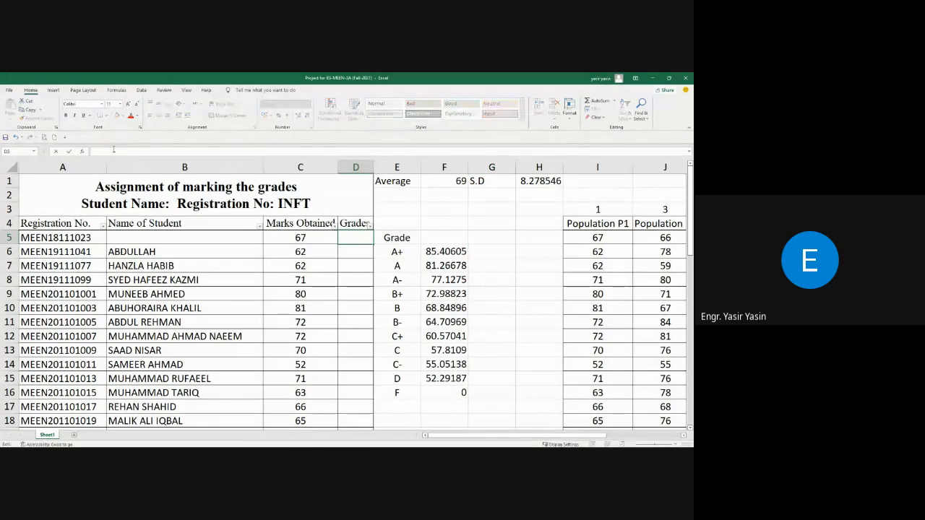
{"action": "type", "text": "="}
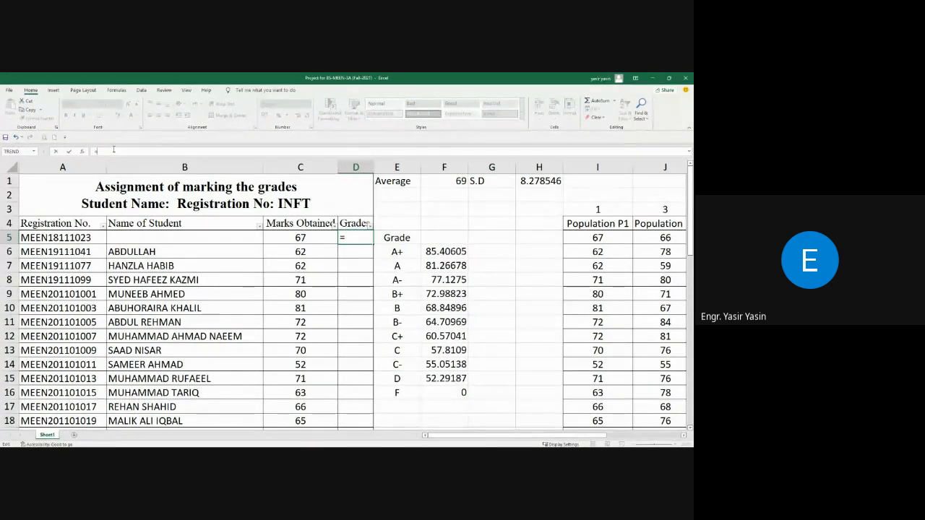
{"action": "type", "text": "("}
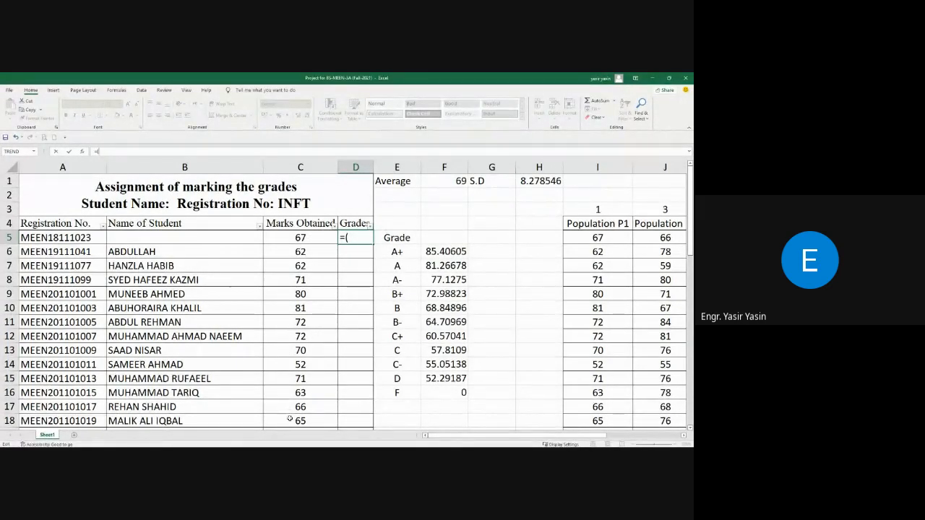
{"action": "left_click", "coordinate": [301, 167]}
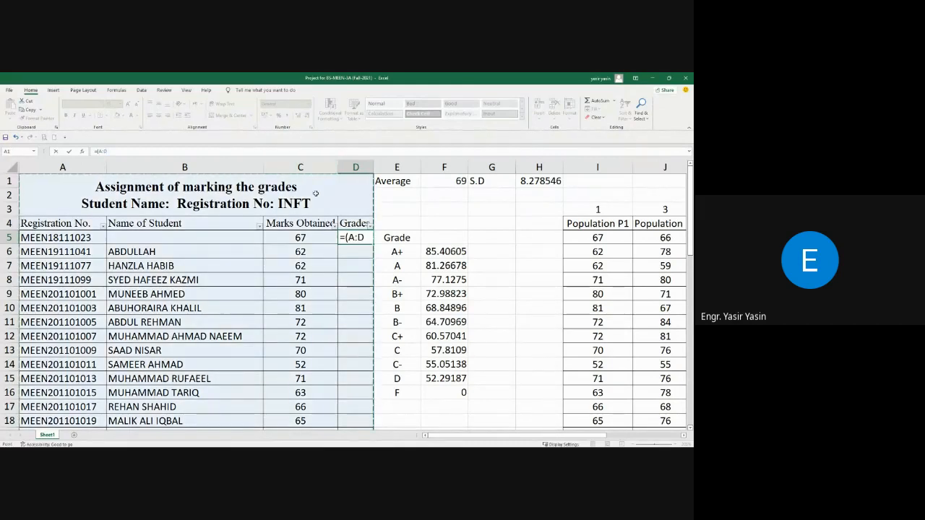
{"action": "key", "text": "Escape"}
{"action": "left_click", "coordinate": [317, 167]}
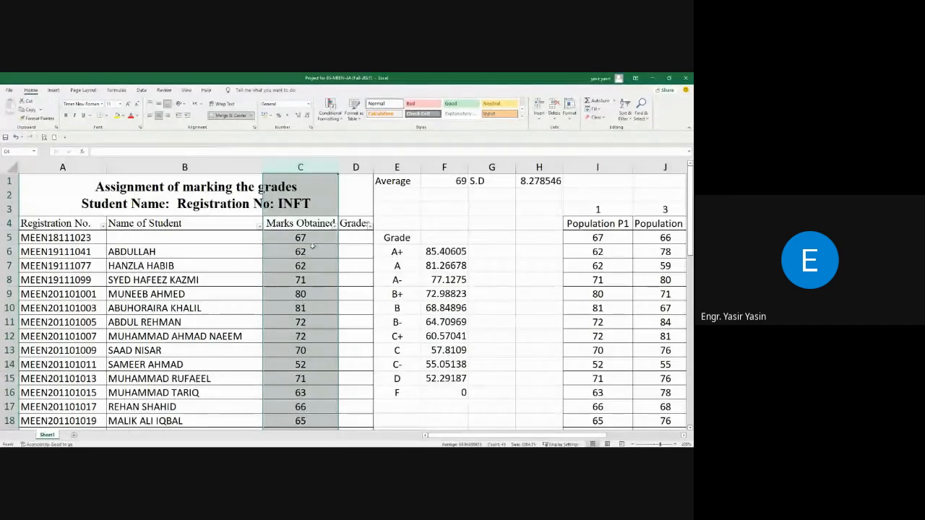
Begin an IF formula in cell D5 that returns the A+ grade when the mark reaches its threshold: =IF(C5>=F6,E6,.
{"action": "left_click", "coordinate": [355, 238]}
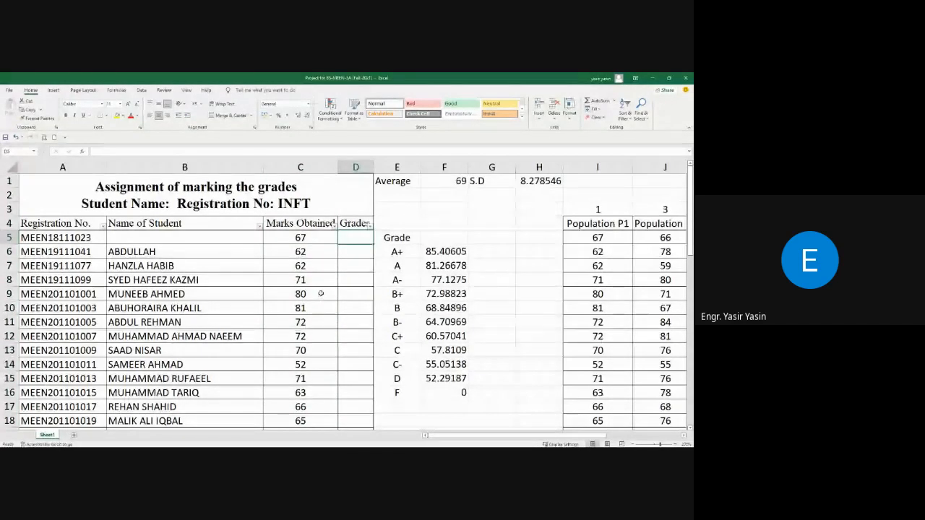
{"action": "type", "text": "="}
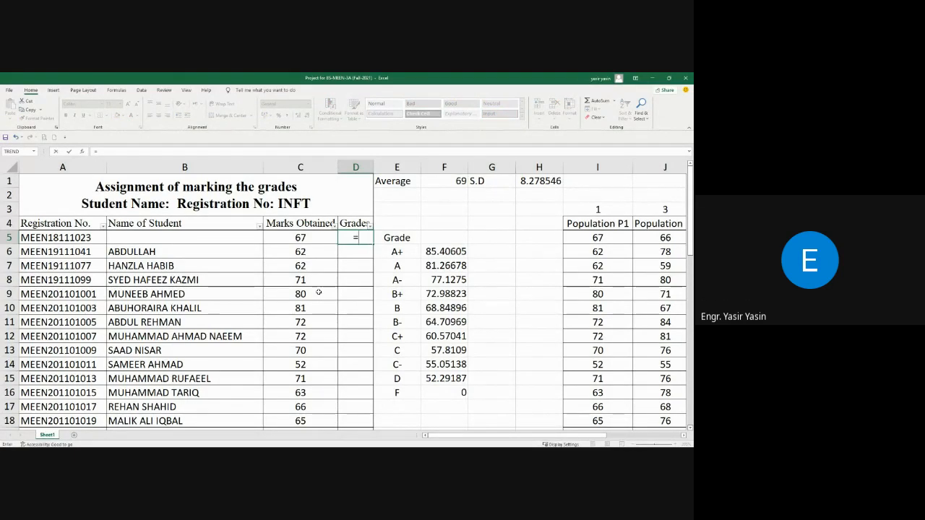
{"action": "type", "text": "IF"}
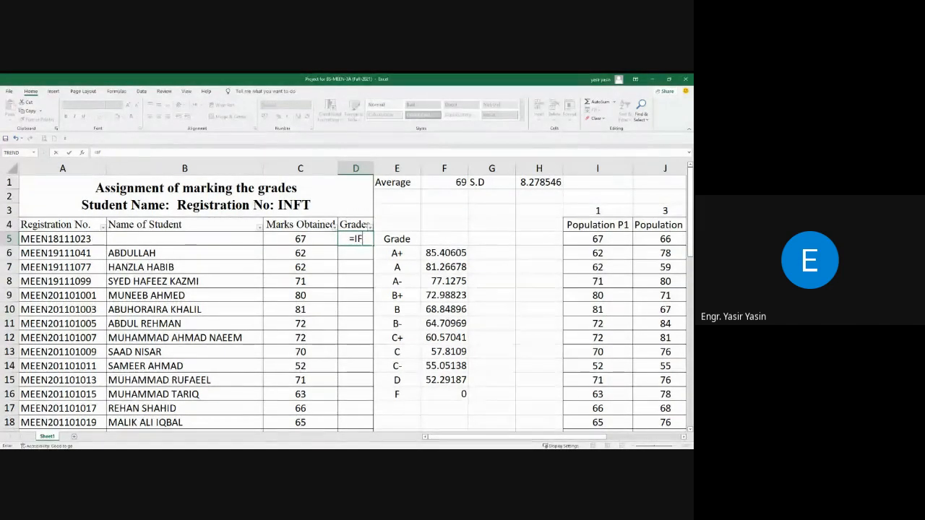
{"action": "type", "text": "("}
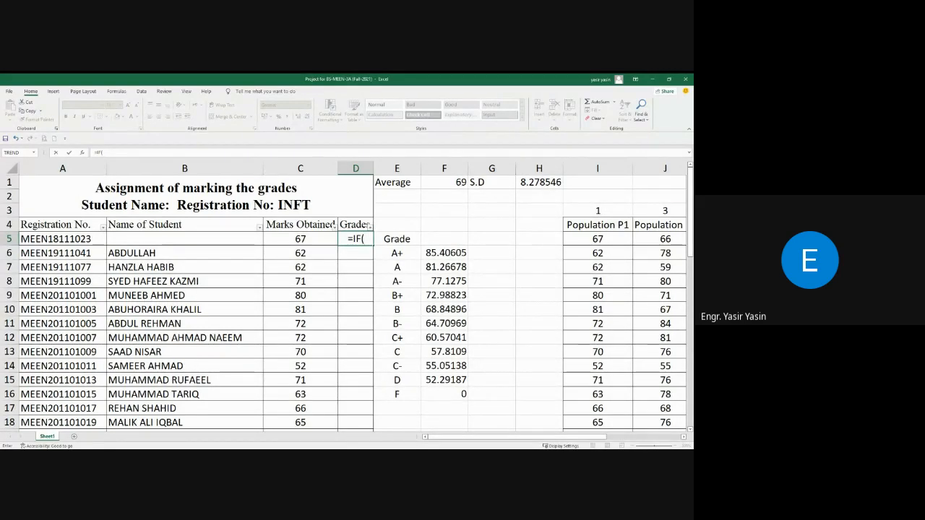
{"action": "left_click", "coordinate": [296, 238]}
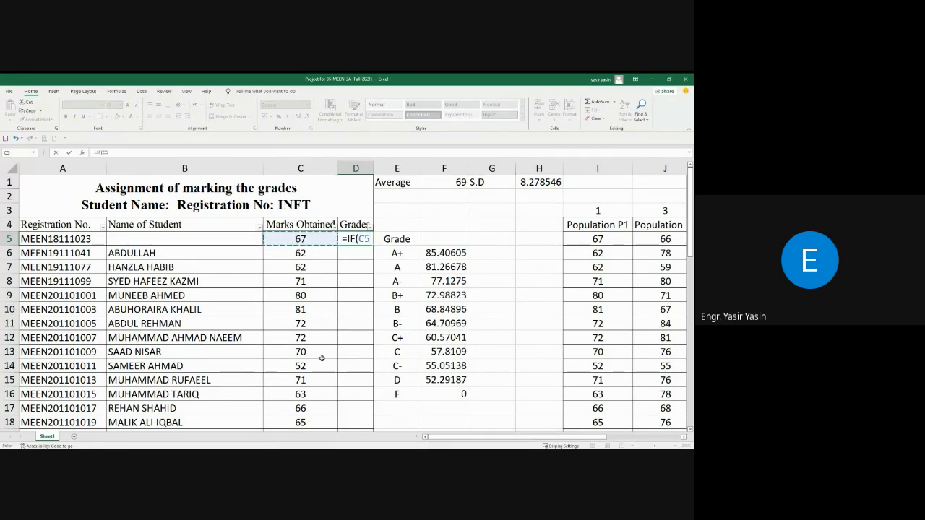
{"action": "type", "text": ","}
{"action": "key", "text": "BackSpace"}
{"action": "type", "text": ">="}
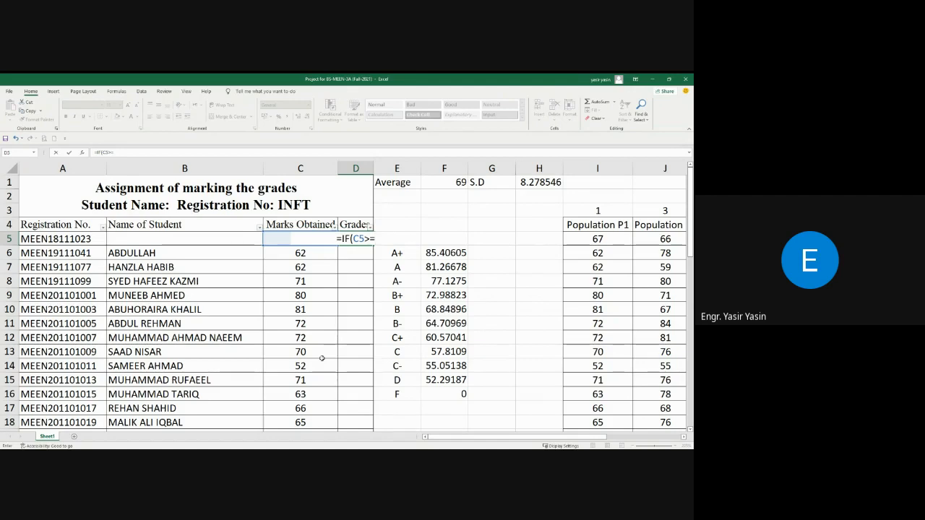
{"action": "left_click", "coordinate": [454, 253]}
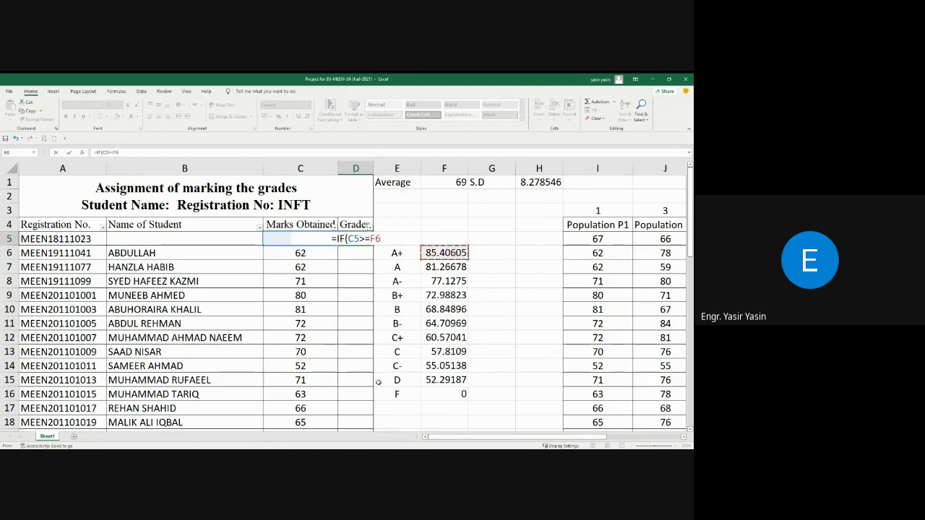
{"action": "type", "text": ","}
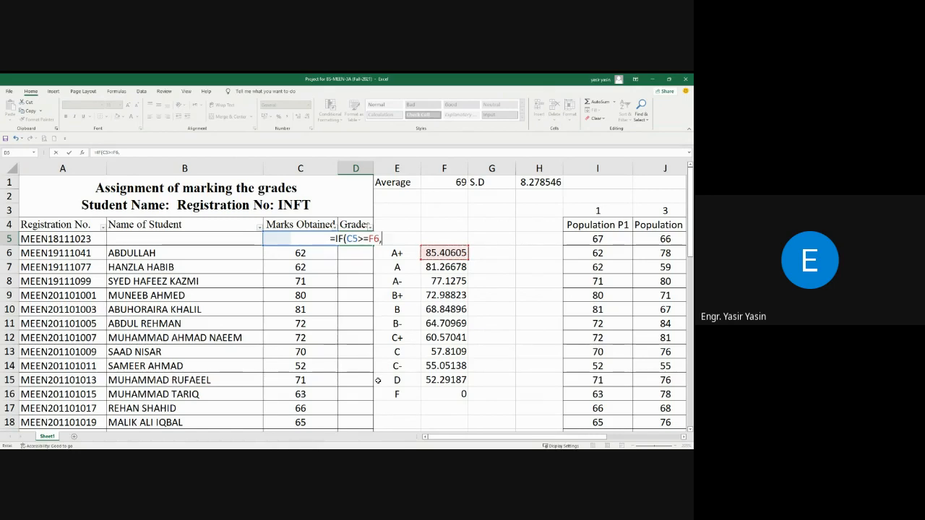
{"action": "left_click", "coordinate": [396, 253]}
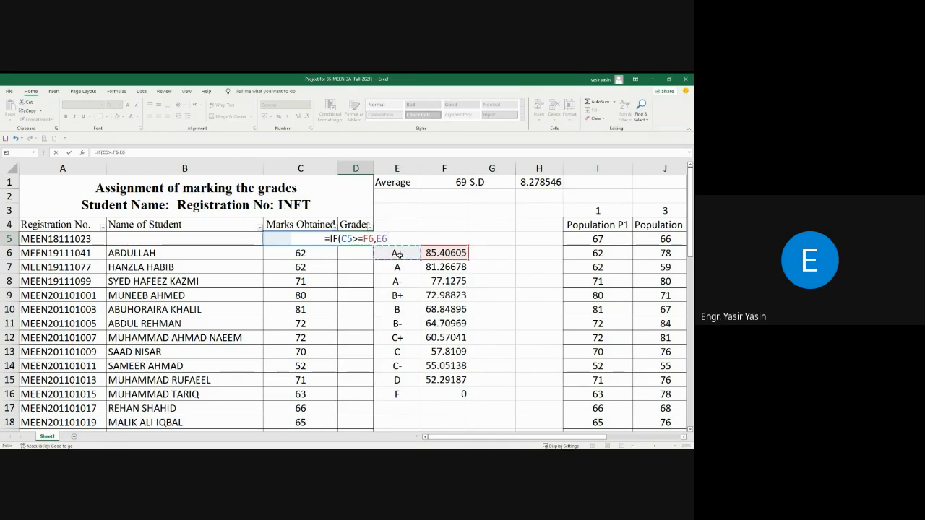
{"action": "type", "text": ","}
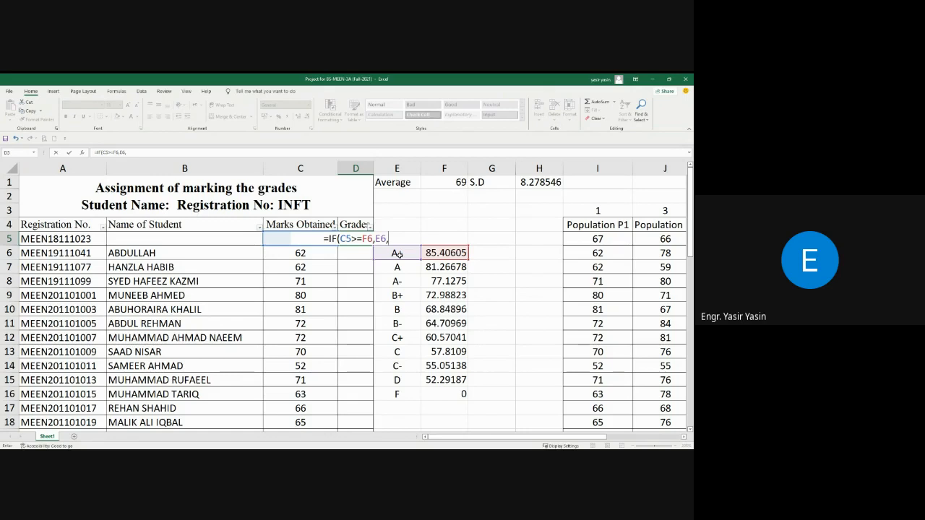
Nest a second condition in the D5 formula for the A grade, adding IF(C5>=F7,E7, with the first comparison reused.
{"action": "type", "text": "I"}
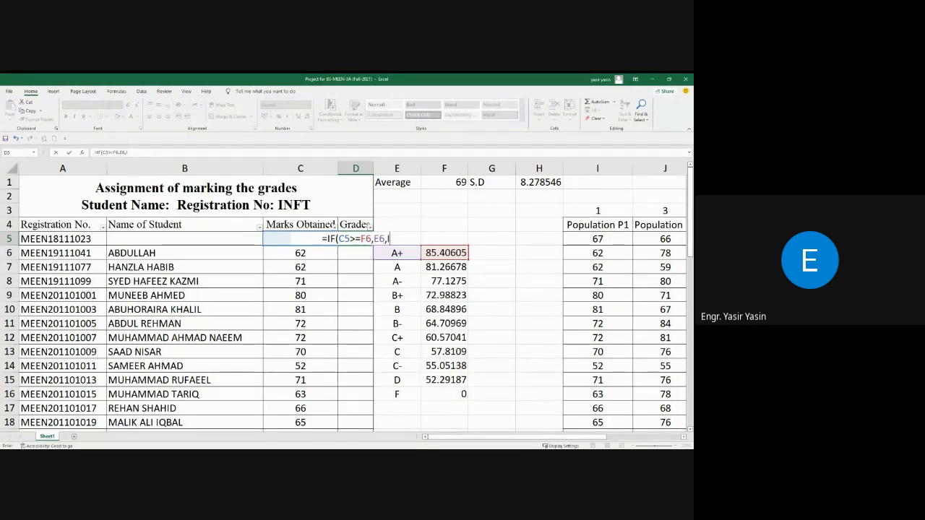
{"action": "type", "text": "F"}
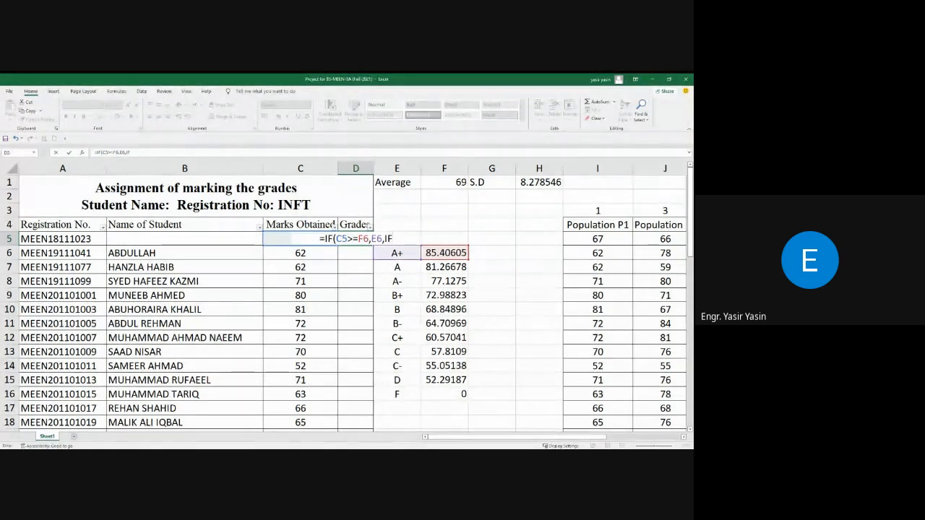
{"action": "type", "text": "("}
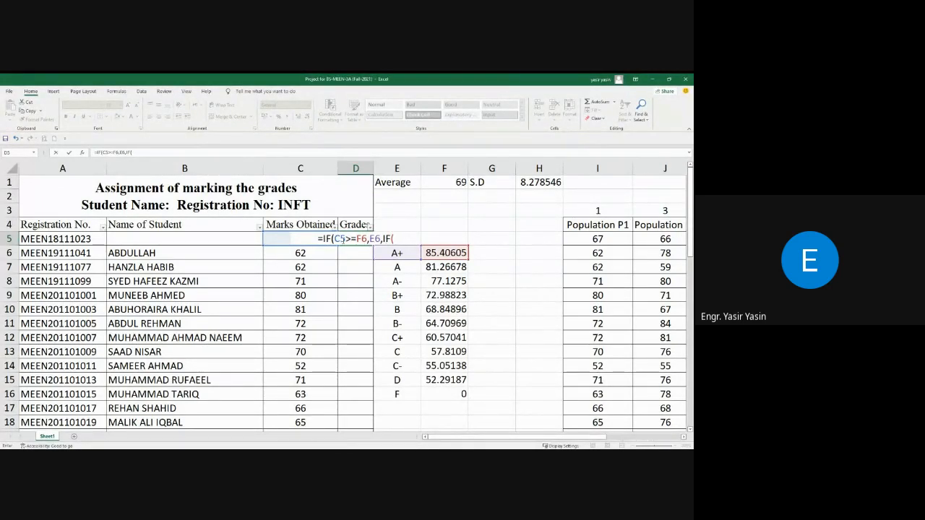
{"action": "left_click_drag", "start_coordinate": [334, 239], "coordinate": [369, 239]}
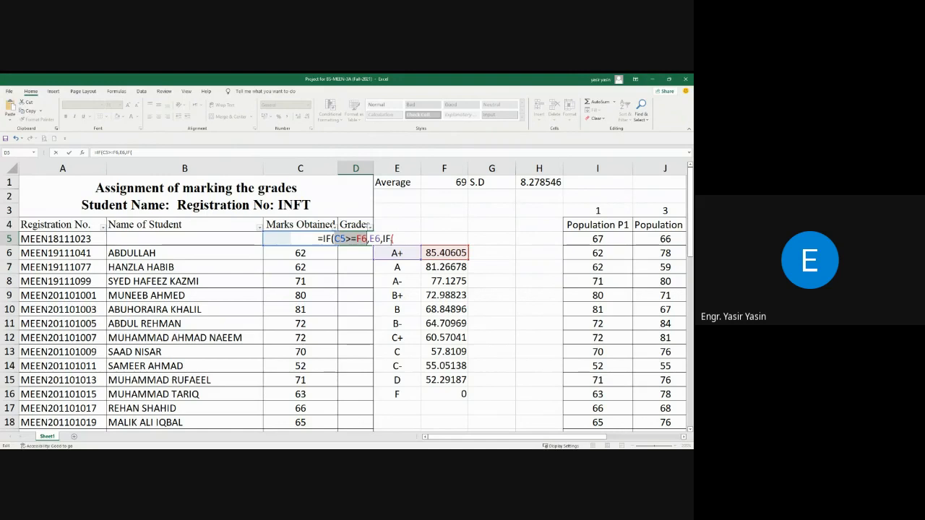
{"action": "key", "text": "End"}
{"action": "key", "text": "ctrl+v"}
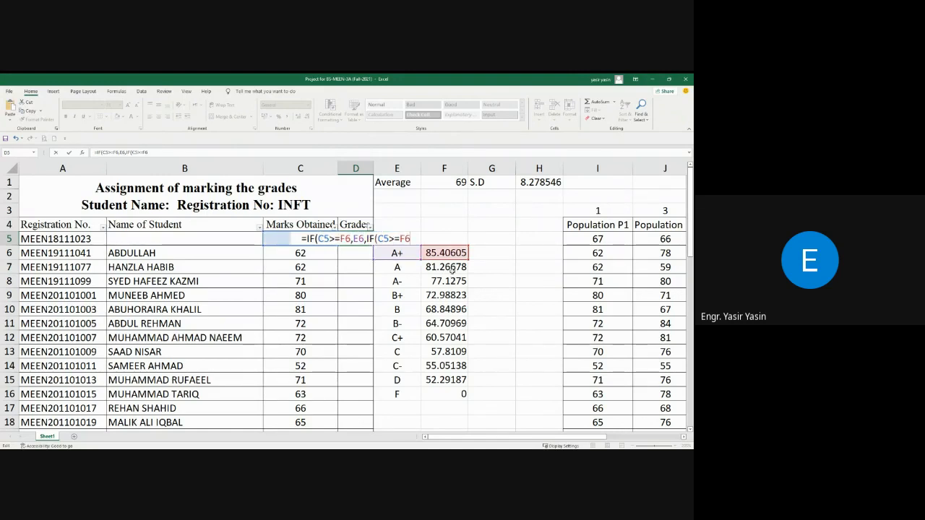
{"action": "key", "text": "BackSpace"}
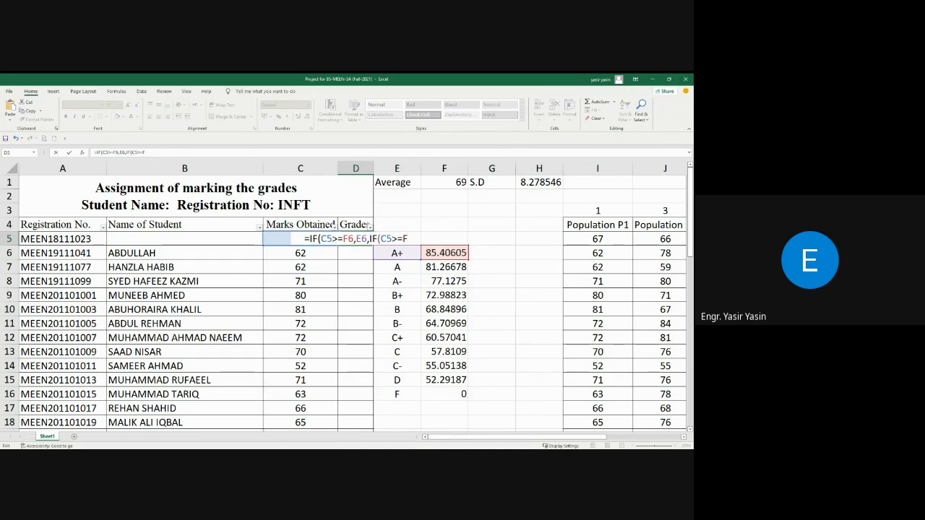
{"action": "type", "text": "7"}
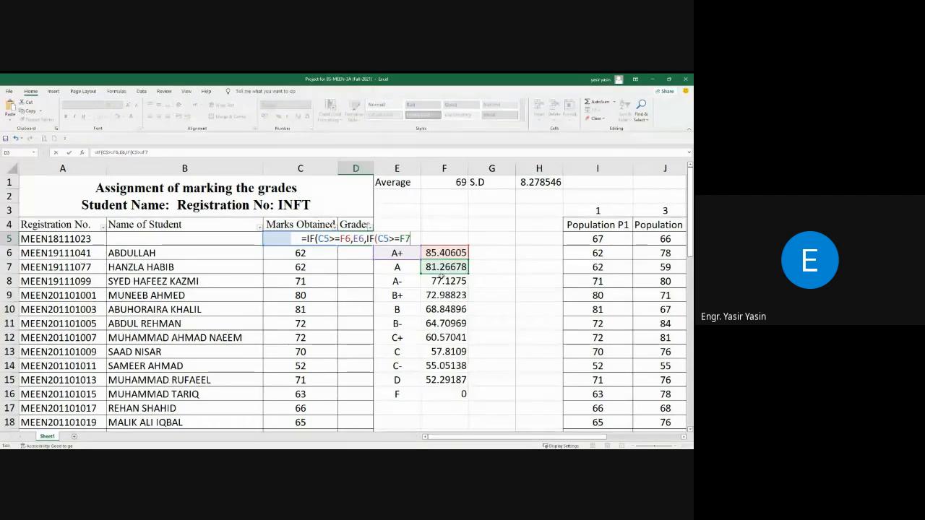
{"action": "type", "text": ","}
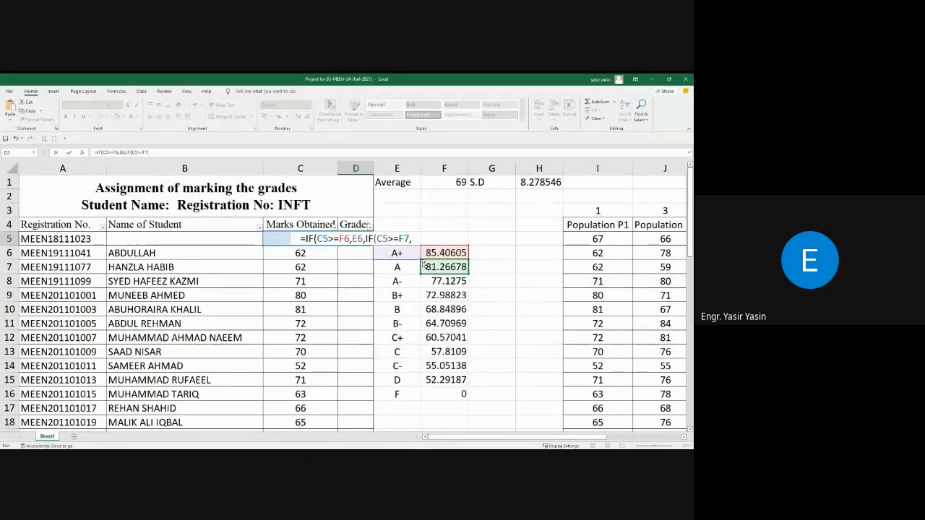
{"action": "left_click", "coordinate": [405, 267]}
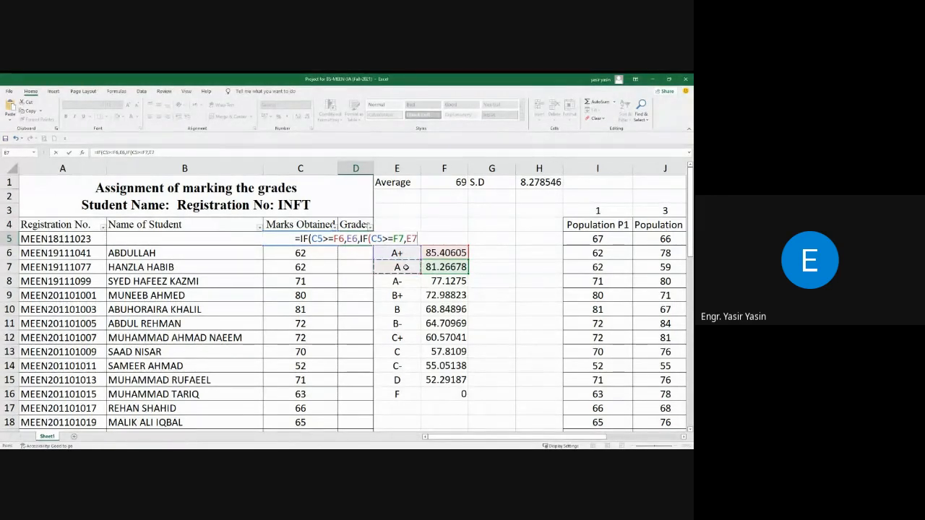
{"action": "type", "text": ","}
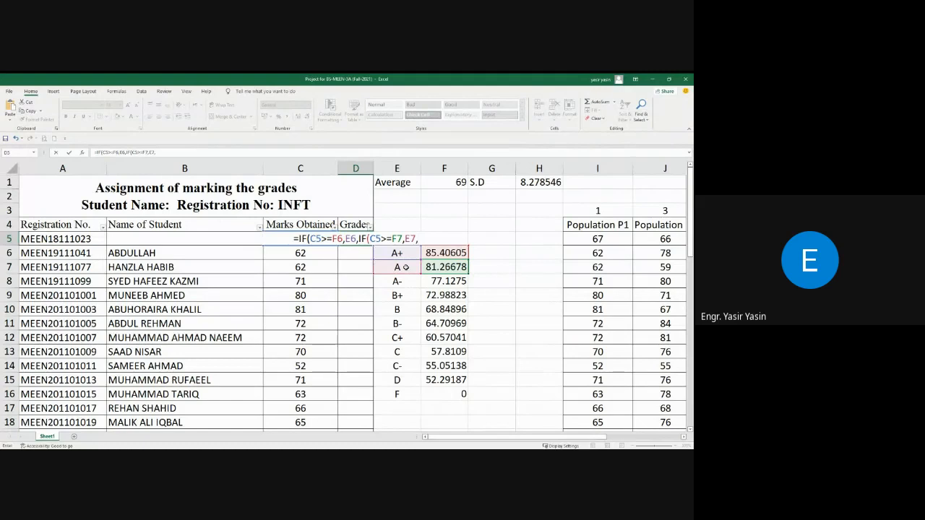
Nest a third condition in the D5 formula for the A- grade, adding IF(C5>=F8,E8,.
{"action": "type", "text": "IF"}
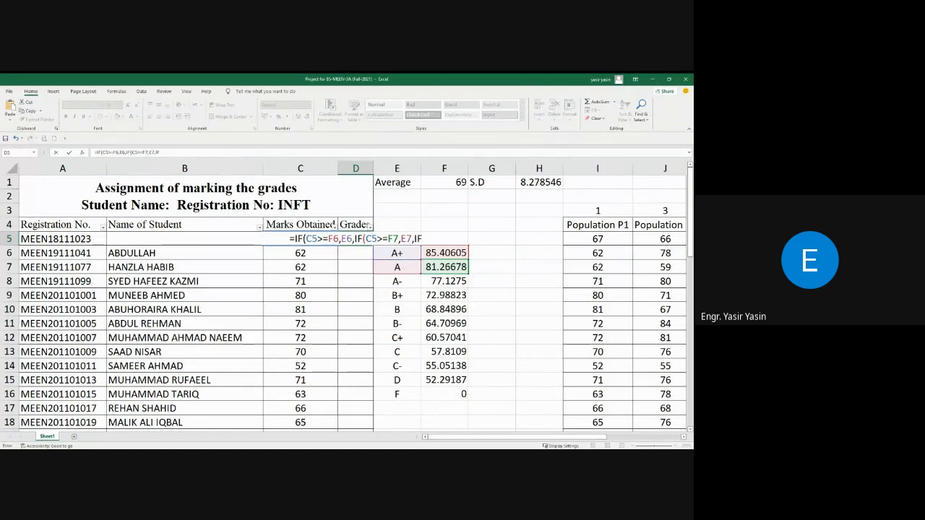
{"action": "type", "text": "("}
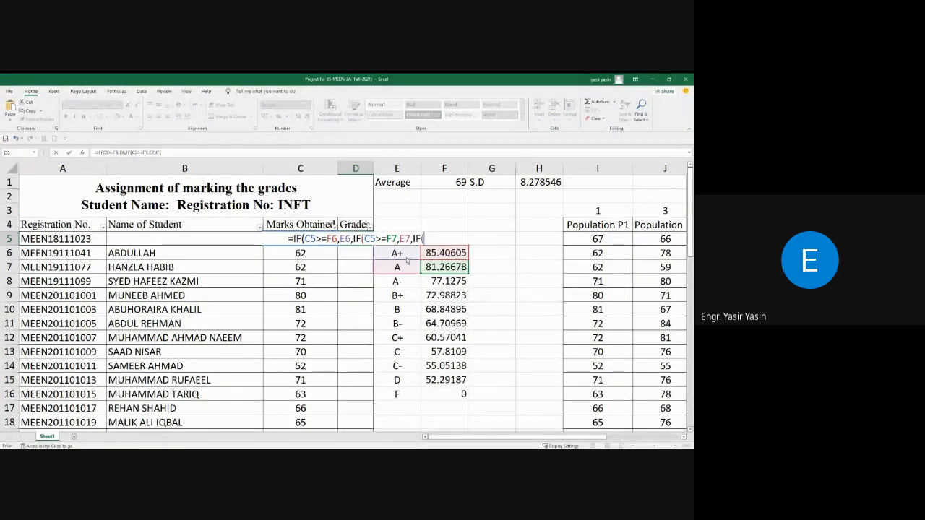
{"action": "type", "text": "C5>=F6"}
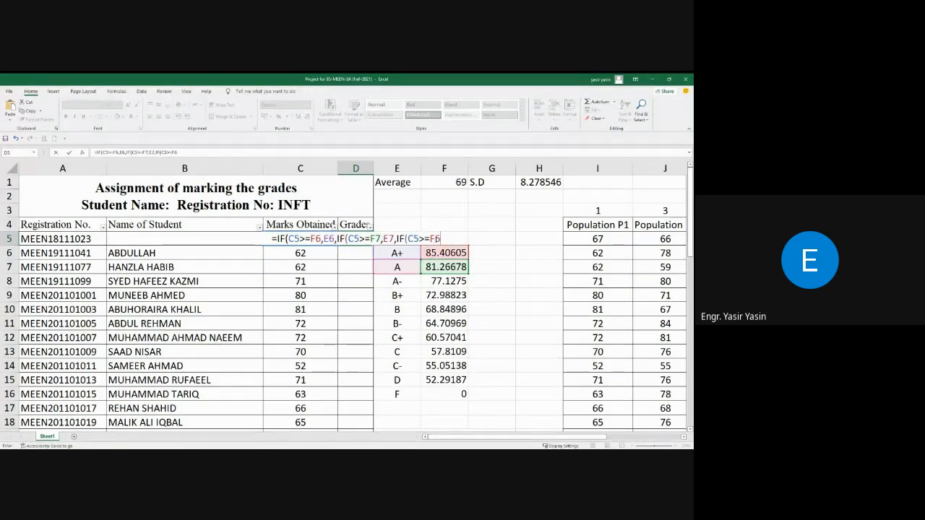
{"action": "key", "text": "BackSpace"}
{"action": "type", "text": "8"}
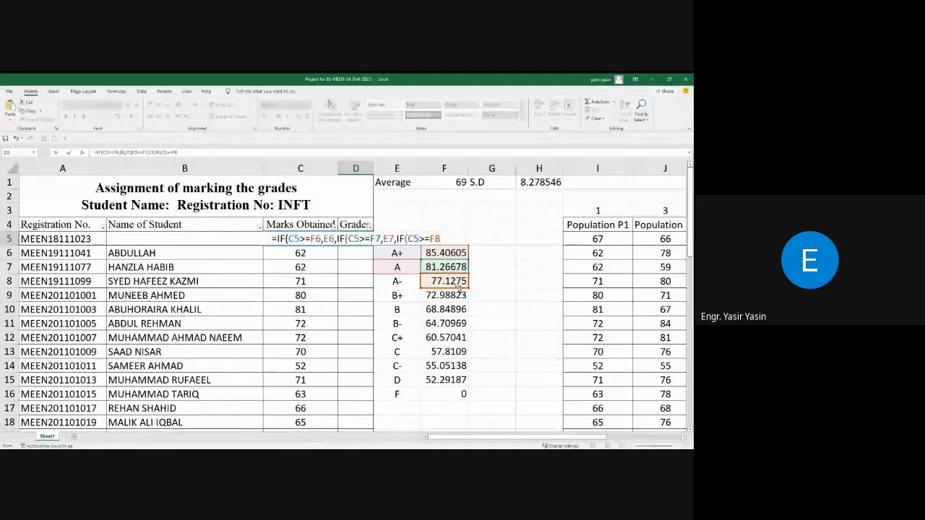
{"action": "type", "text": ","}
{"action": "left_click", "coordinate": [409, 282]}
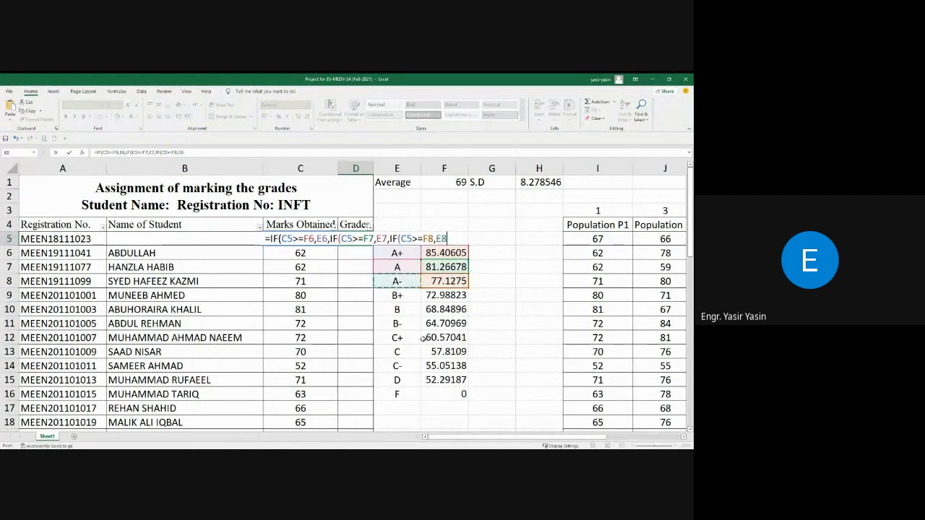
{"action": "type", "text": ","}
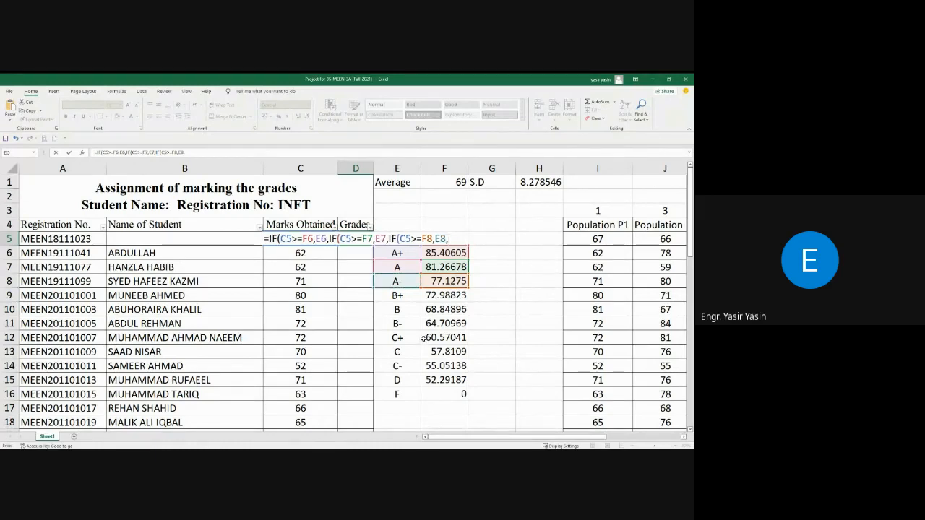
Nest a fourth condition in the D5 formula for the B+ grade, adding IF(C5>=F9,E9.
{"action": "type", "text": "IF"}
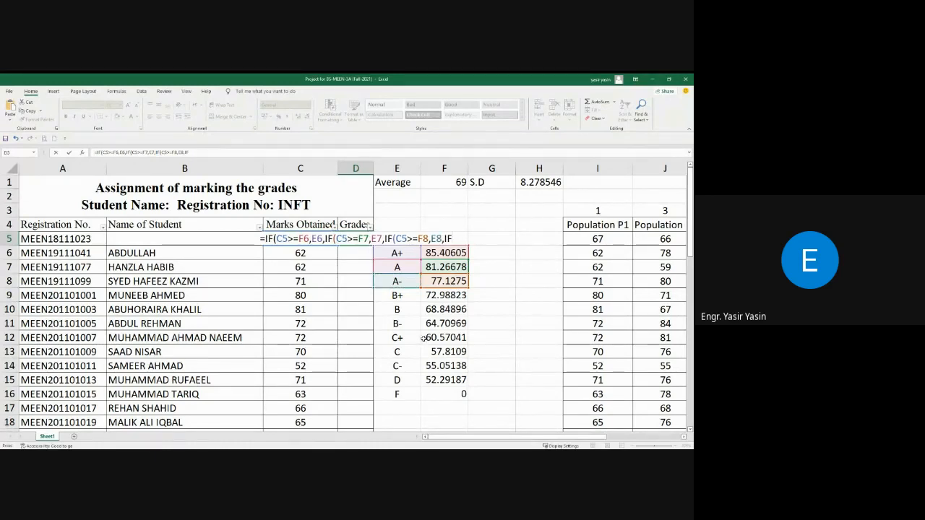
{"action": "type", "text": "("}
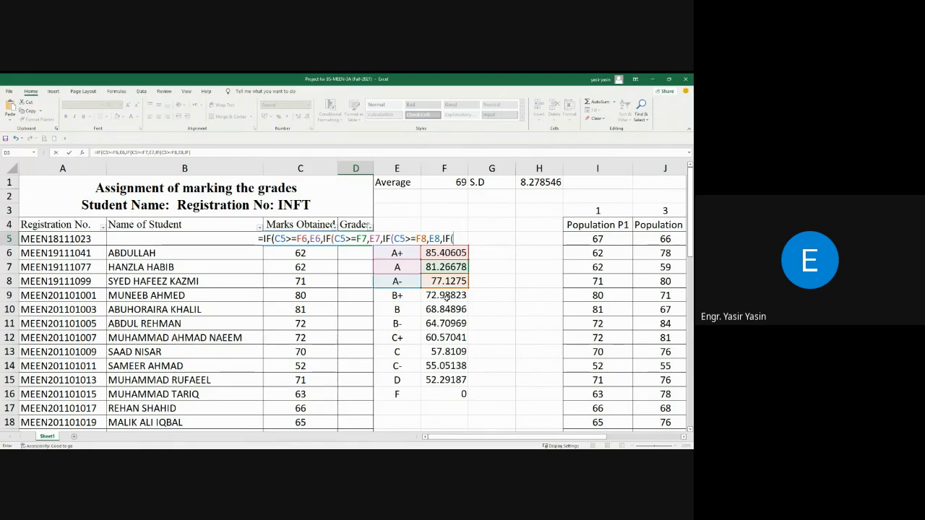
{"action": "type", "text": "C5>=F6"}
{"action": "key", "text": "BackSpace"}
{"action": "type", "text": "9"}
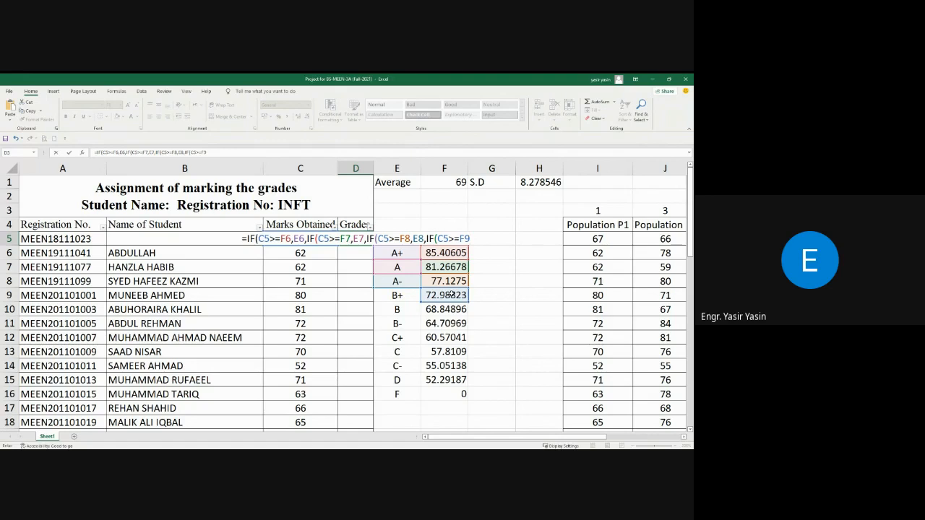
{"action": "type", "text": ","}
{"action": "left_click", "coordinate": [407, 297]}
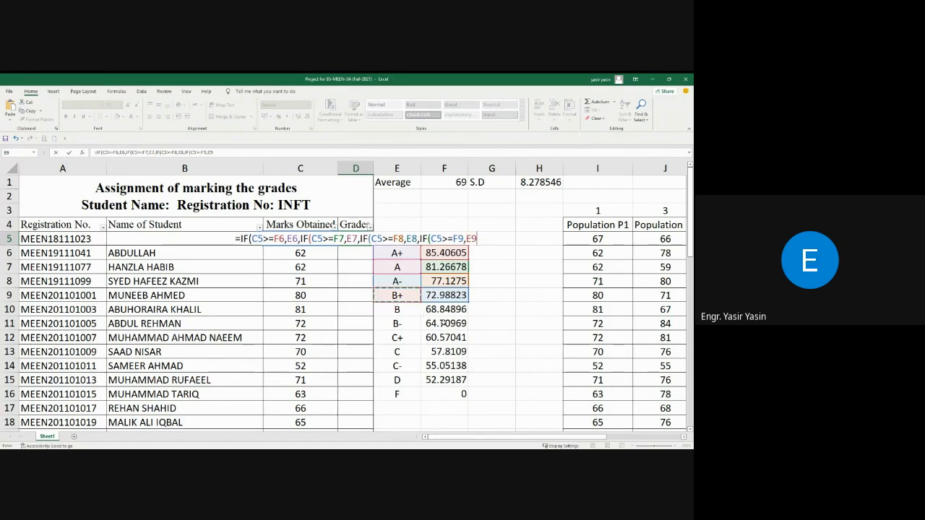
Nest a fifth condition in the D5 formula for the B grade, adding ,IF(C5>=F10,E10.
{"action": "type", "text": ",if"}
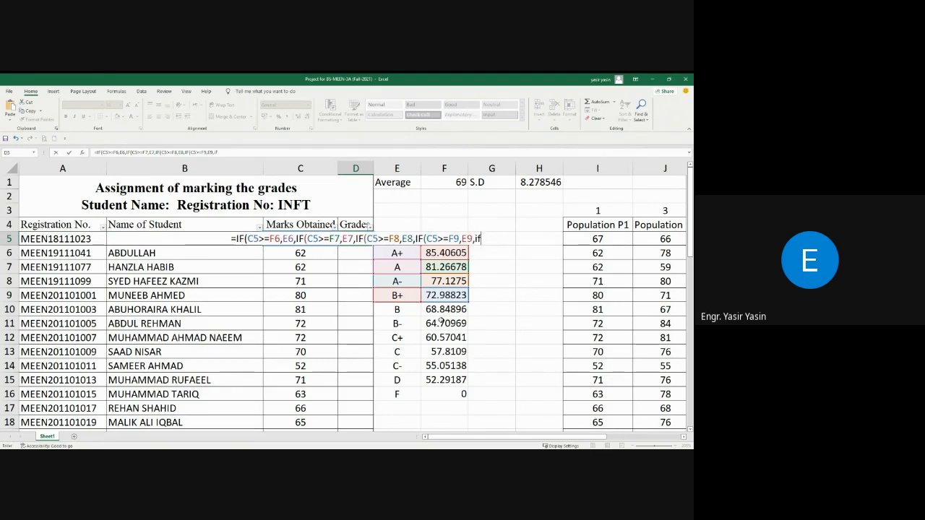
{"action": "type", "text": "("}
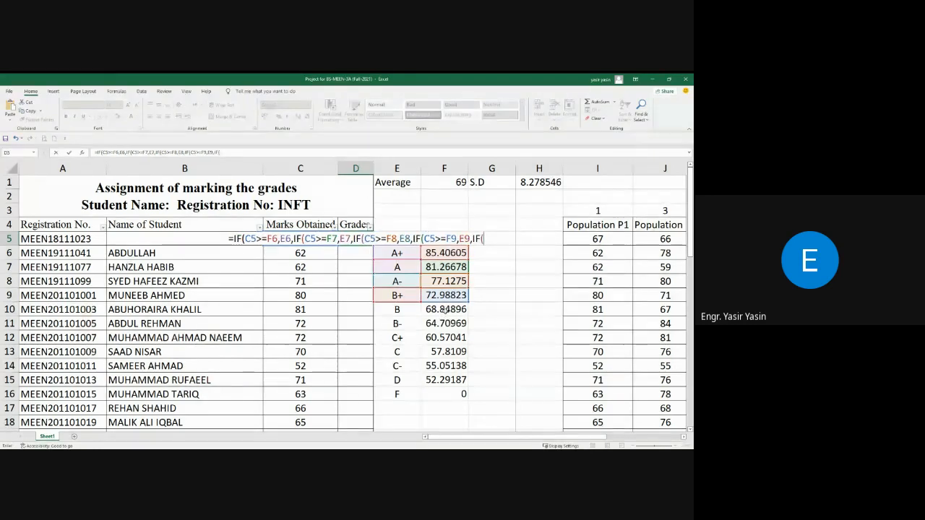
{"action": "type", "text": "C5>=F6"}
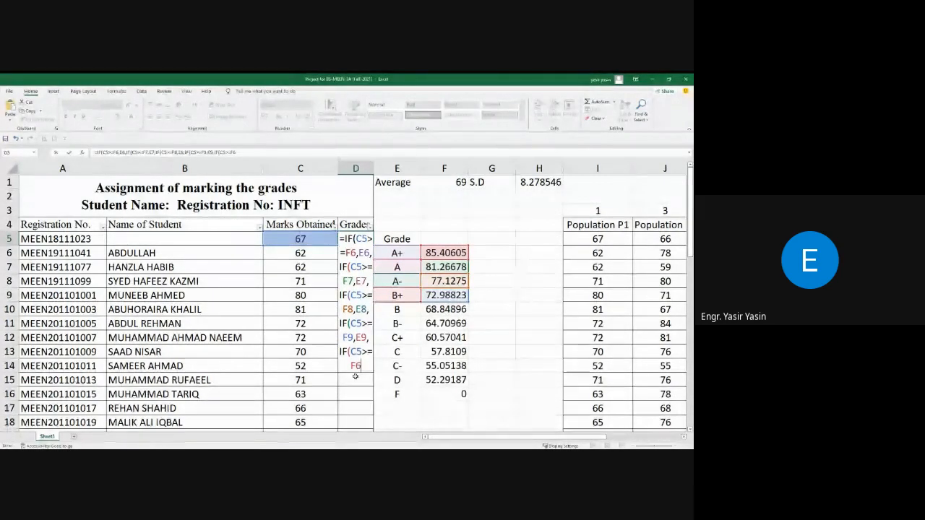
{"action": "key", "text": "BackSpace"}
{"action": "type", "text": "10"}
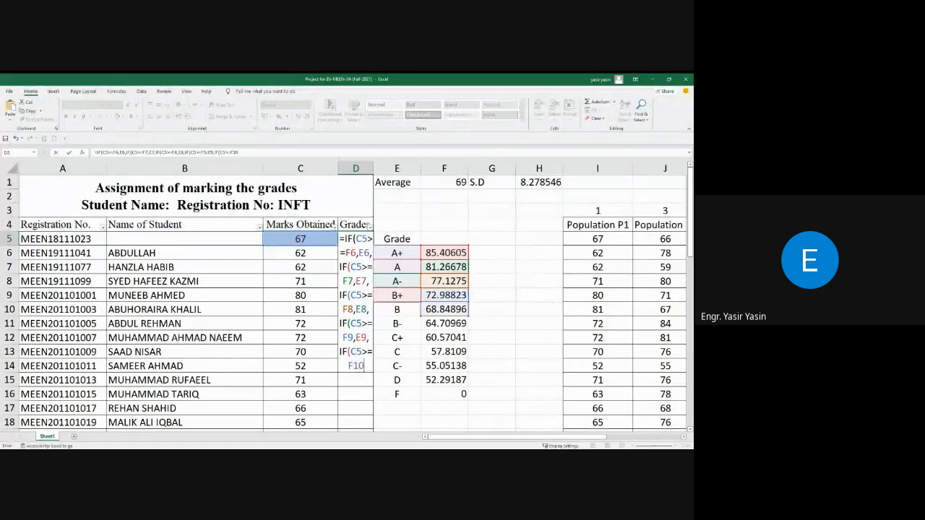
{"action": "type", "text": ","}
{"action": "left_click", "coordinate": [399, 310]}
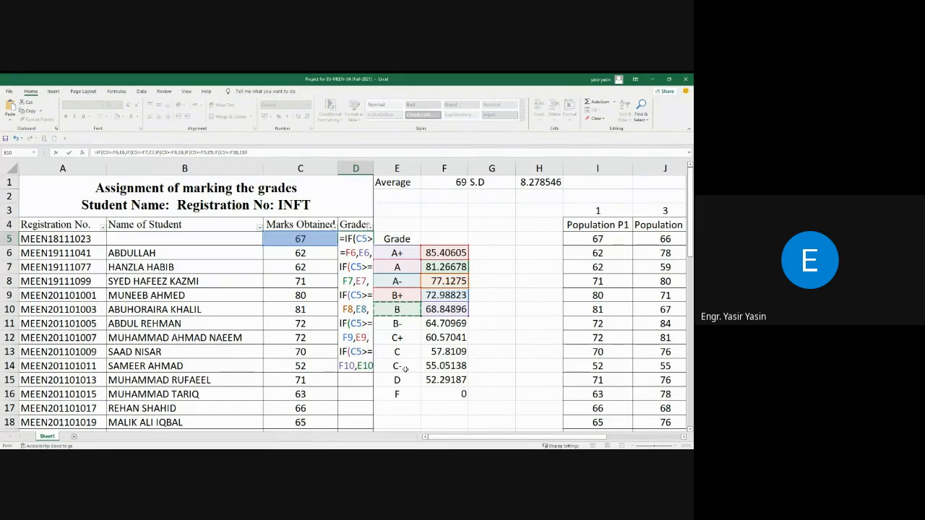
Nest a sixth condition in the D5 formula for the B- grade, adding ,IF(C5>=F11,E11.
{"action": "type", "text": ",if"}
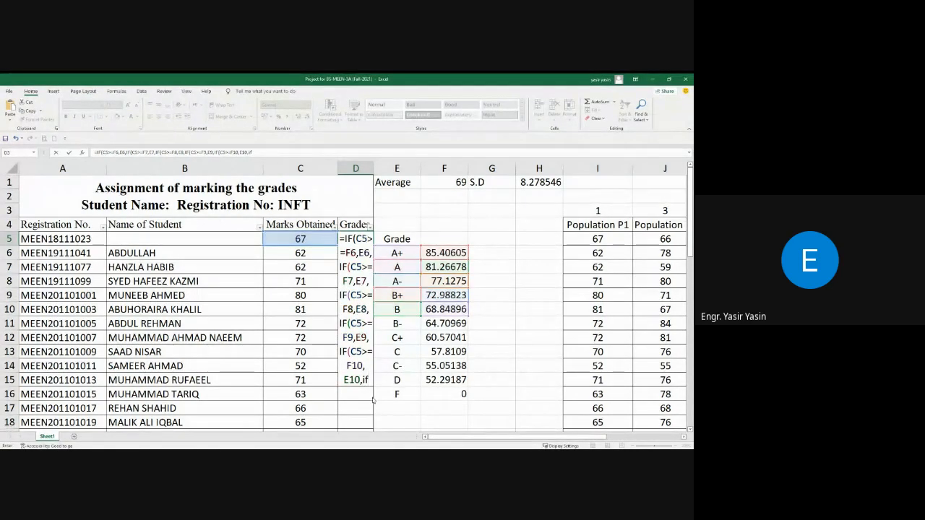
{"action": "key", "text": "Tab"}
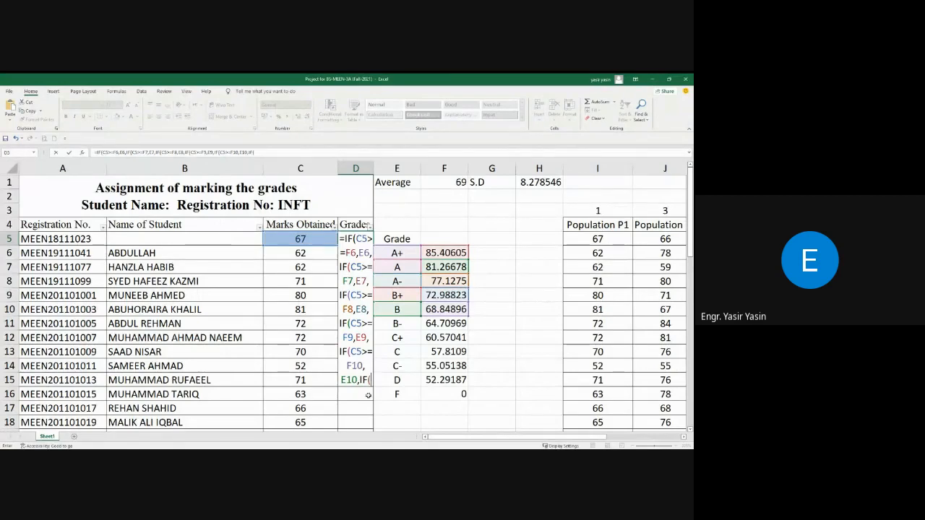
{"action": "type", "text": "C5>=F6"}
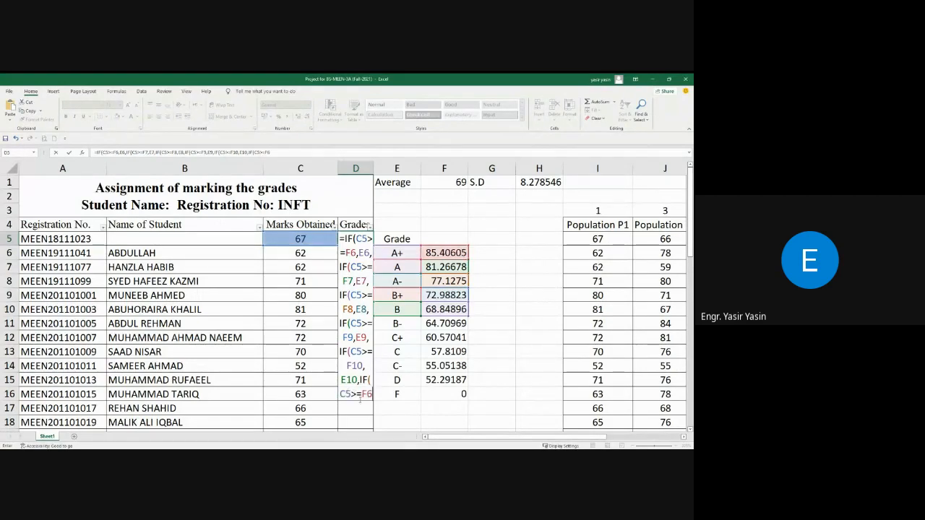
{"action": "key", "text": "BackSpace"}
{"action": "type", "text": "11"}
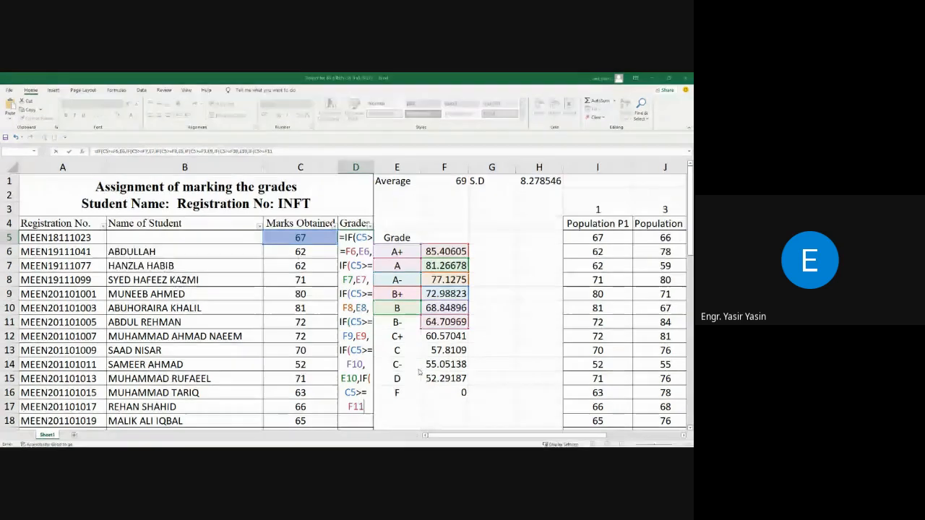
{"action": "key", "text": "Return"}
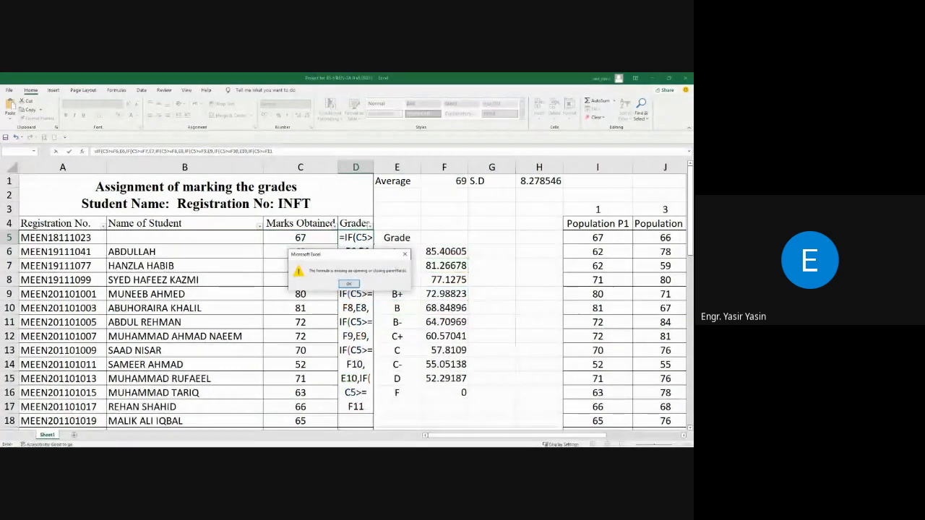
{"action": "left_click", "coordinate": [350, 284]}
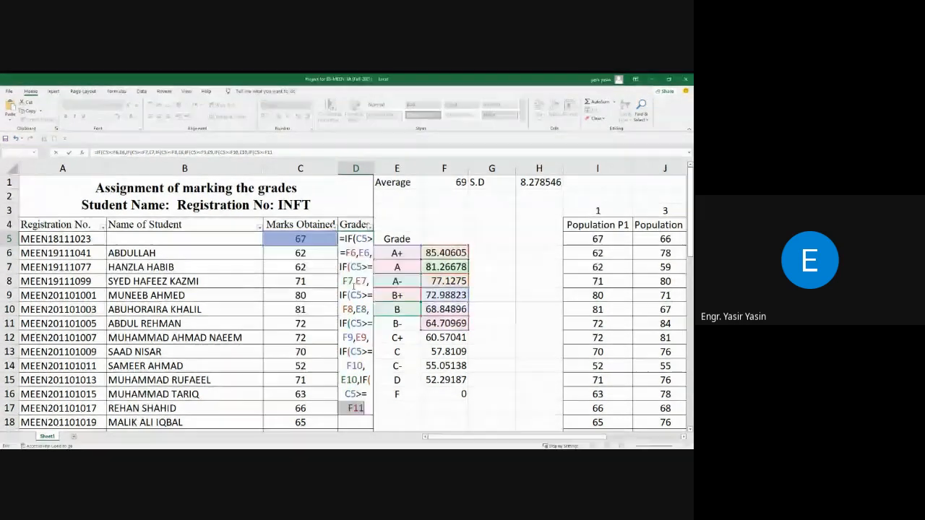
{"action": "key", "text": "Right"}
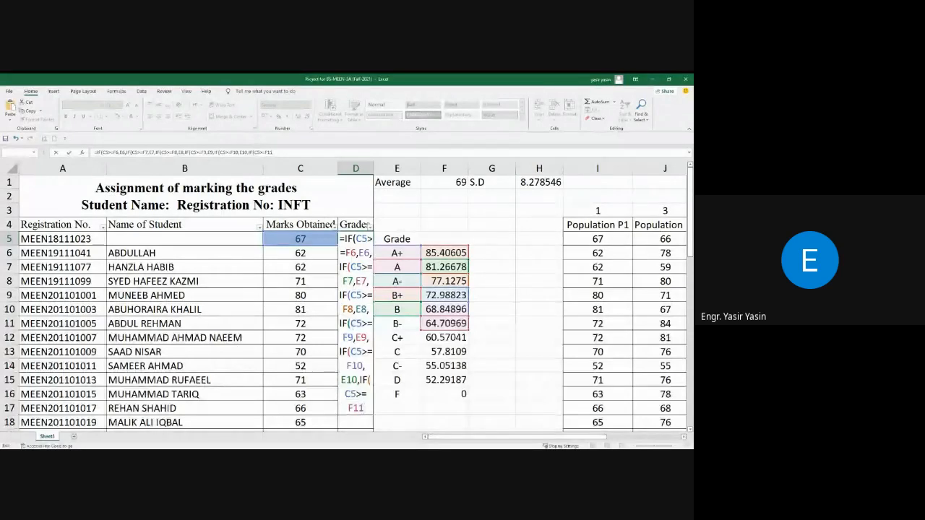
{"action": "type", "text": ","}
{"action": "left_click", "coordinate": [391, 323]}
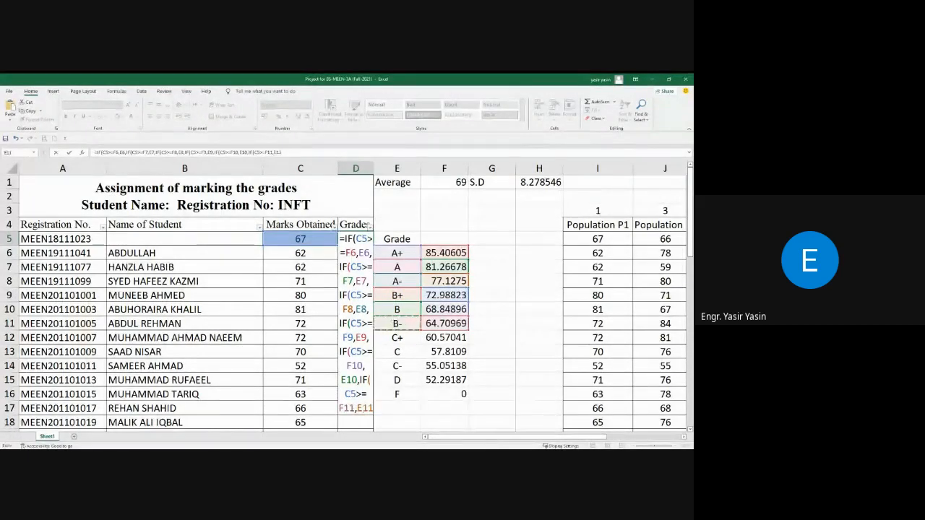
Nest a seventh condition in the D5 formula for the C+ grade, adding ,IF(C5>=F12,E12.
{"action": "type", "text": ",if"}
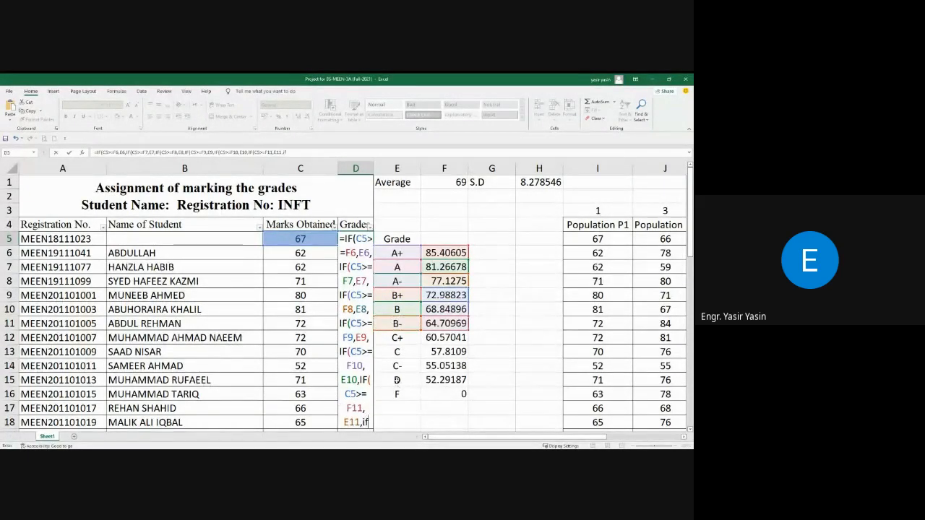
{"action": "key", "text": "Tab"}
{"action": "type", "text": "C5>=F12"}
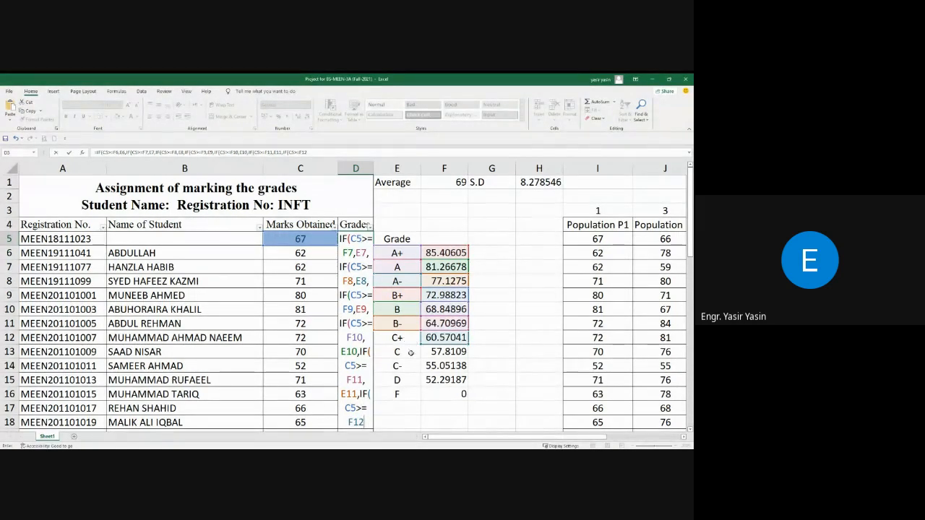
{"action": "type", "text": ","}
{"action": "left_click", "coordinate": [401, 338]}
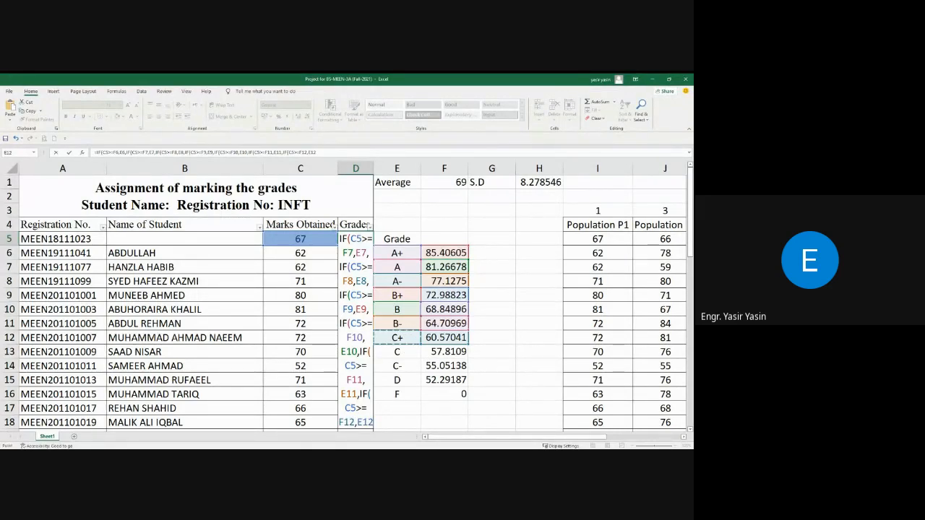
Nest an eighth condition in the D5 formula for the C grade, adding ,IF(C5>=F13,E13.
{"action": "type", "text": ",if"}
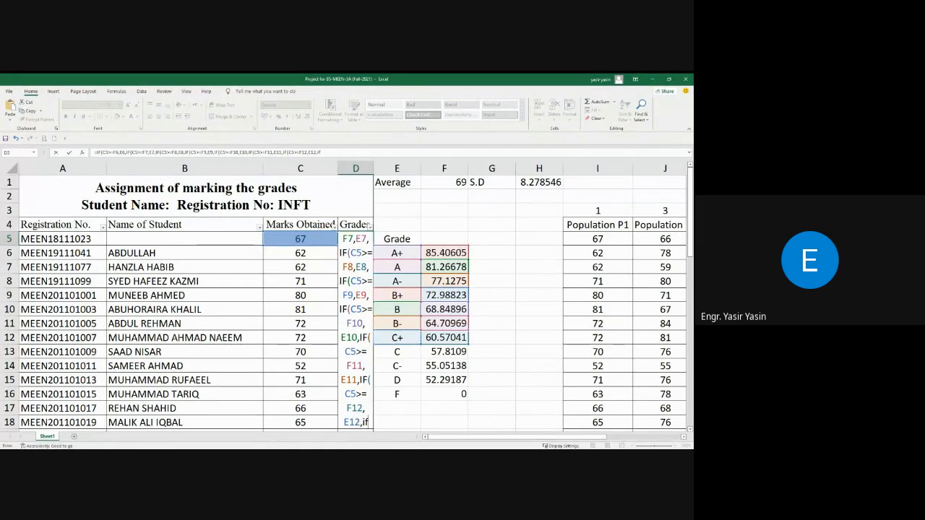
{"action": "key", "text": "Tab"}
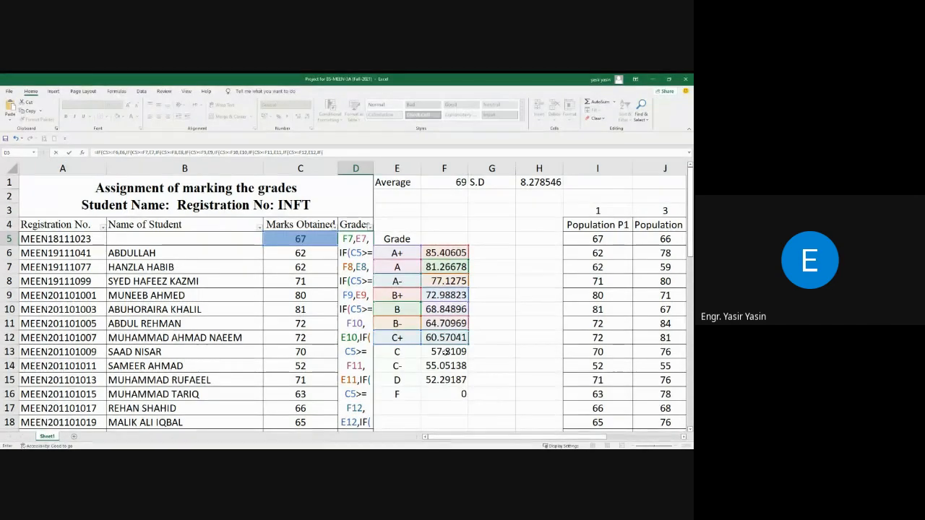
{"action": "left_click", "coordinate": [446, 351]}
{"action": "key", "text": "BackSpace"}
{"action": "key", "text": "BackSpace"}
{"action": "key", "text": "BackSpace"}
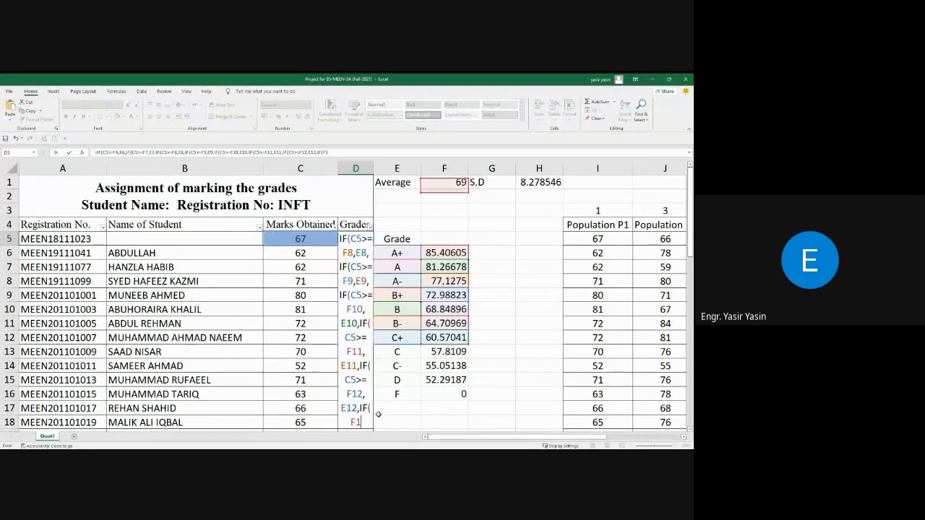
{"action": "type", "text": "C5>=F1"}
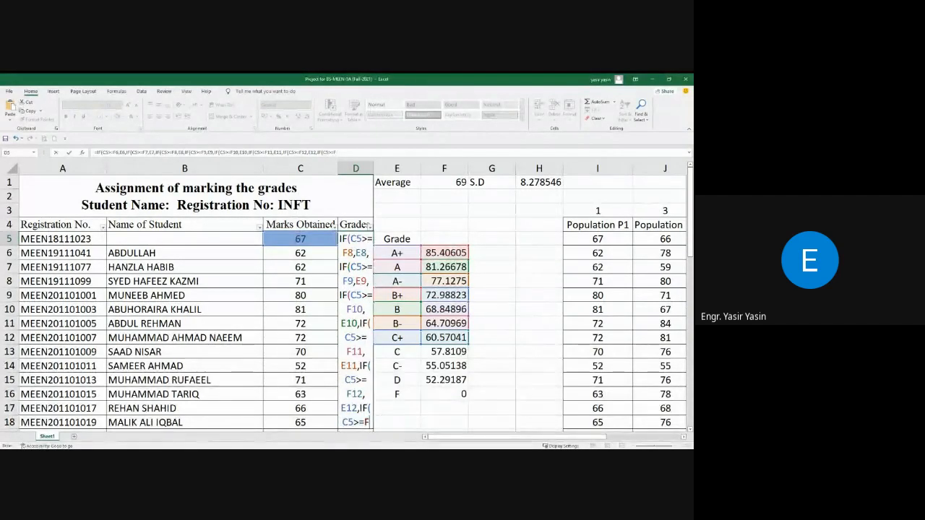
{"action": "type", "text": "3,"}
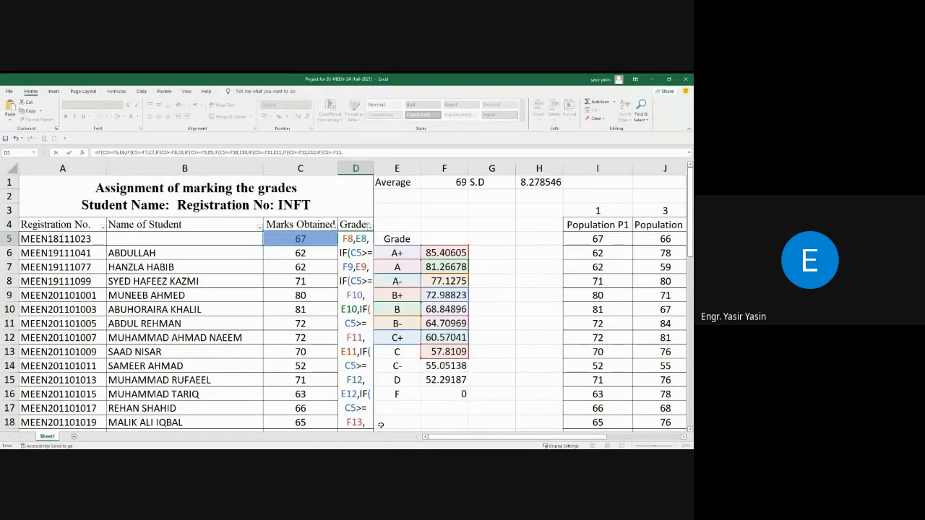
{"action": "left_click", "coordinate": [411, 353]}
Nest a ninth condition in the D5 formula for the C- grade, adding ,IF(C5>=F14,E14.
{"action": "type", "text": ",if"}
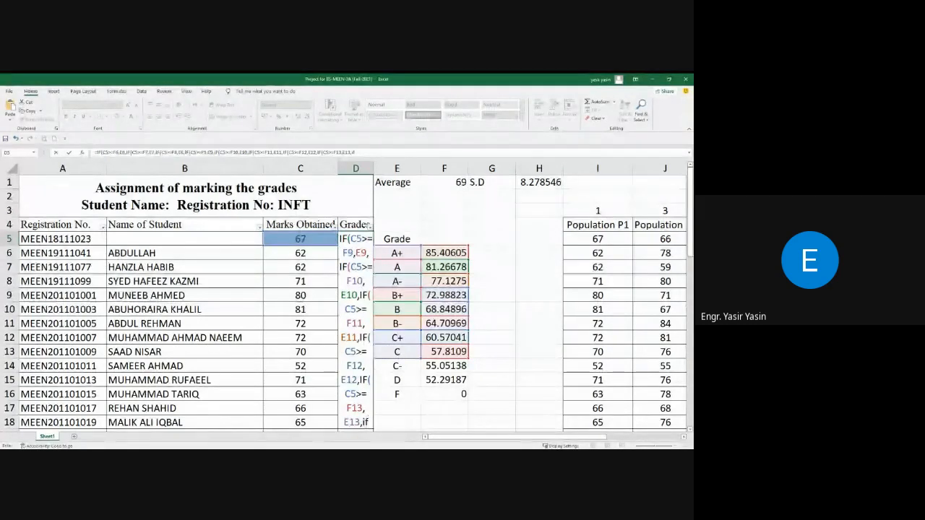
{"action": "key", "text": "Tab"}
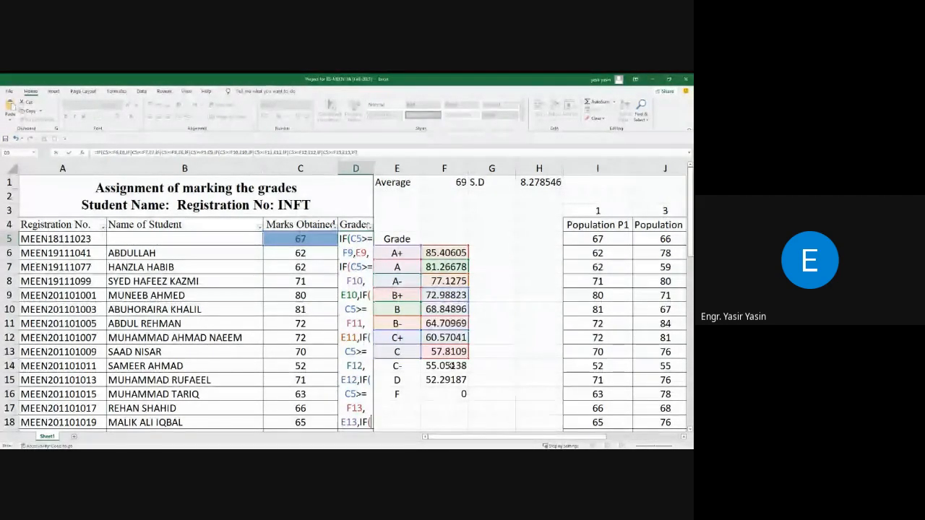
{"action": "type", "text": "C5>=F6"}
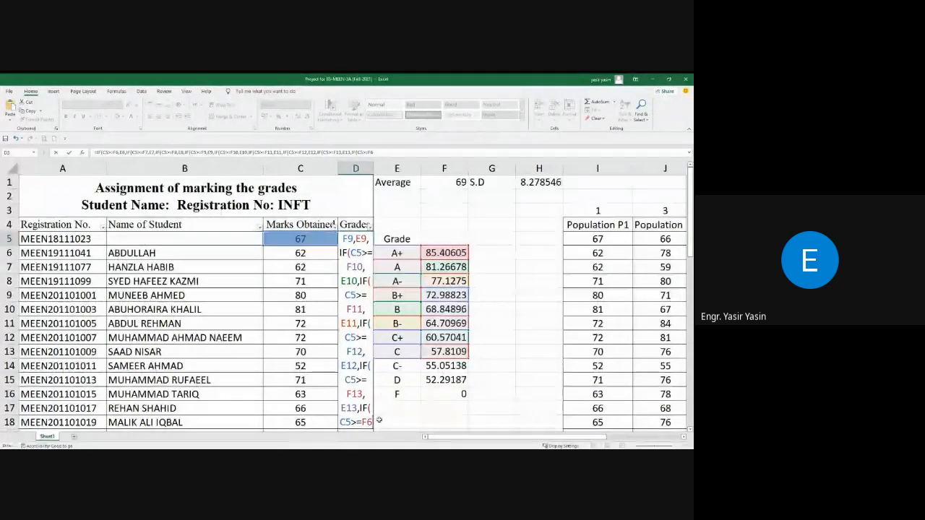
{"action": "key", "text": "BackSpace"}
{"action": "type", "text": "14"}
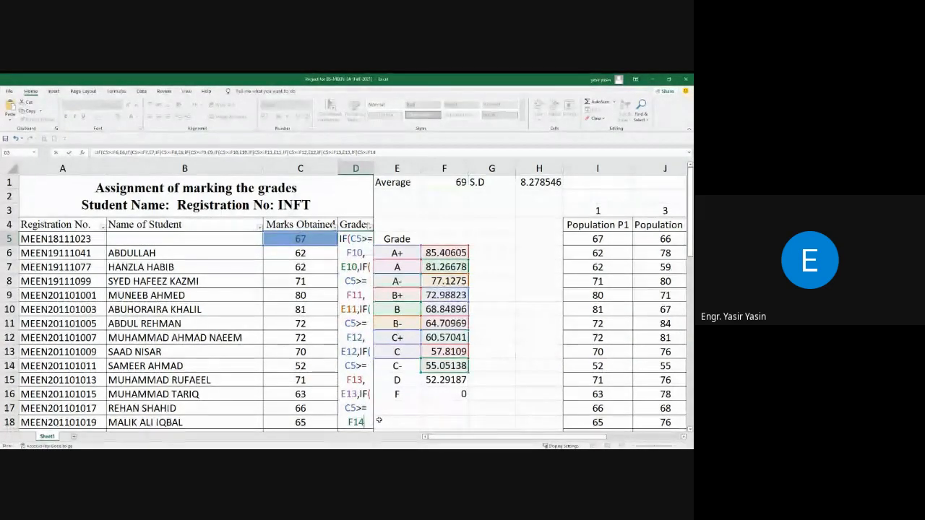
{"action": "type", "text": ","}
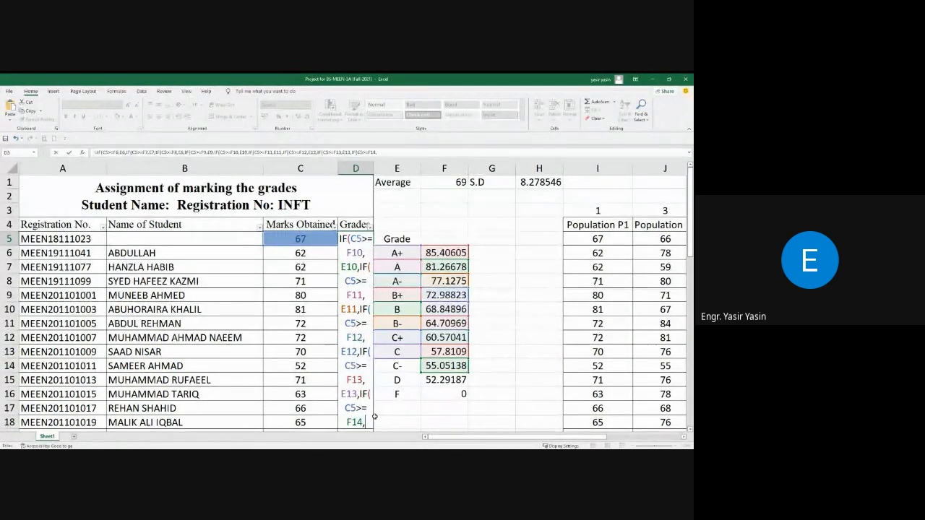
{"action": "left_click", "coordinate": [407, 368]}
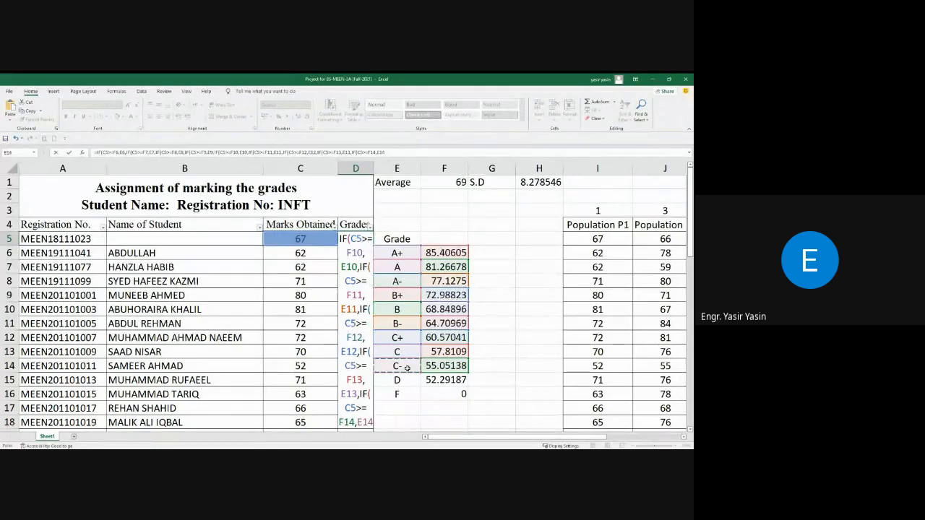
Nest a tenth condition in the D5 formula for the D grade, adding ,IF(C5>=F15,E15.
{"action": "type", "text": ","}
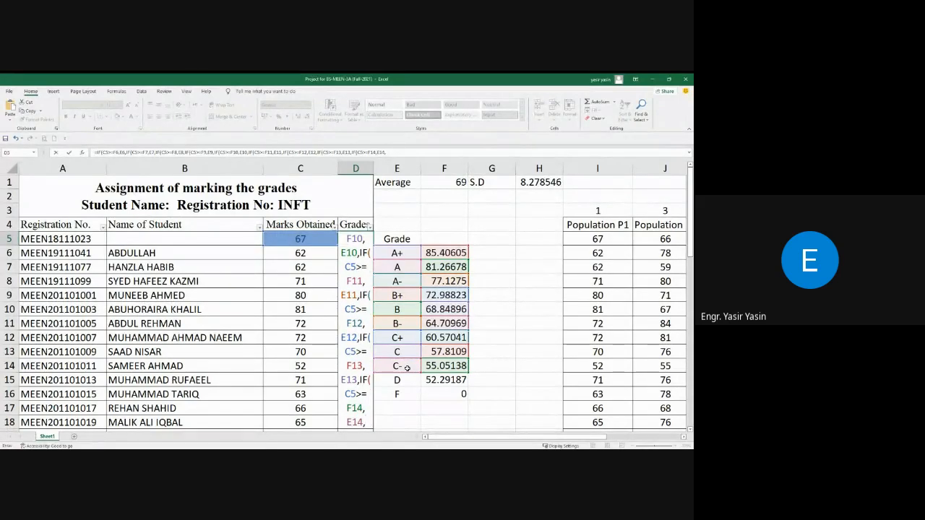
{"action": "type", "text": "if"}
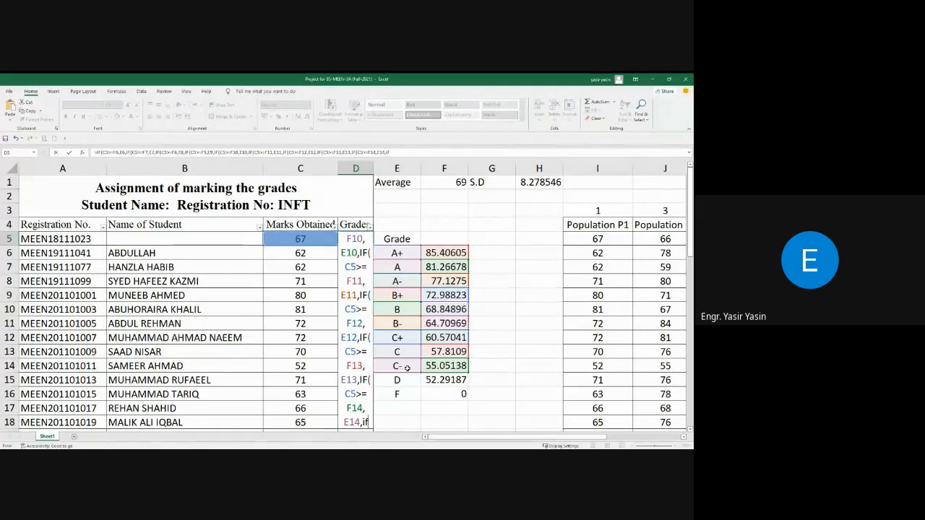
{"action": "type", "text": "("}
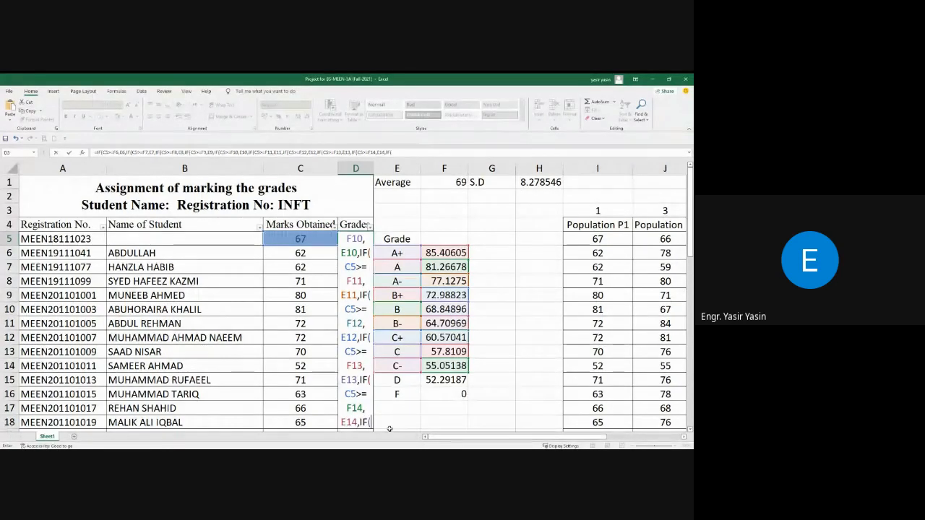
{"action": "type", "text": "C5>=F6"}
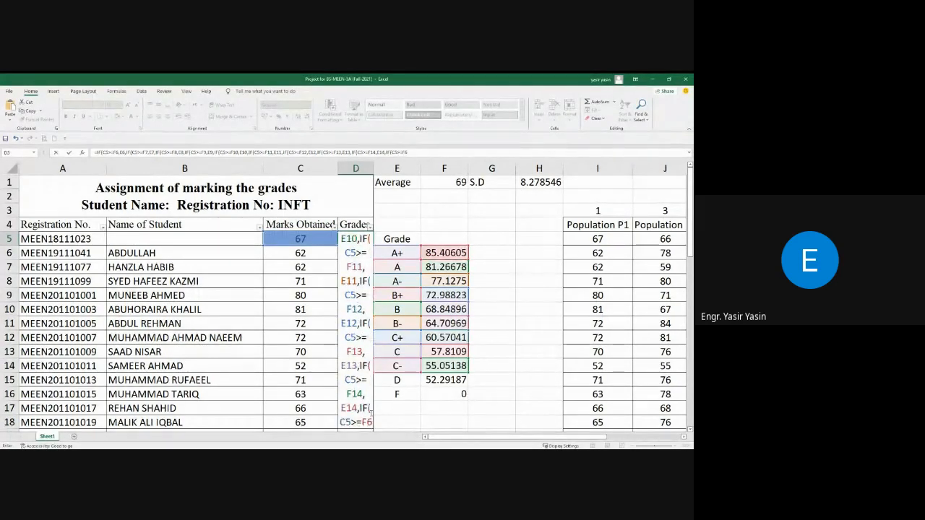
{"action": "key", "text": "BackSpace"}
{"action": "type", "text": "15"}
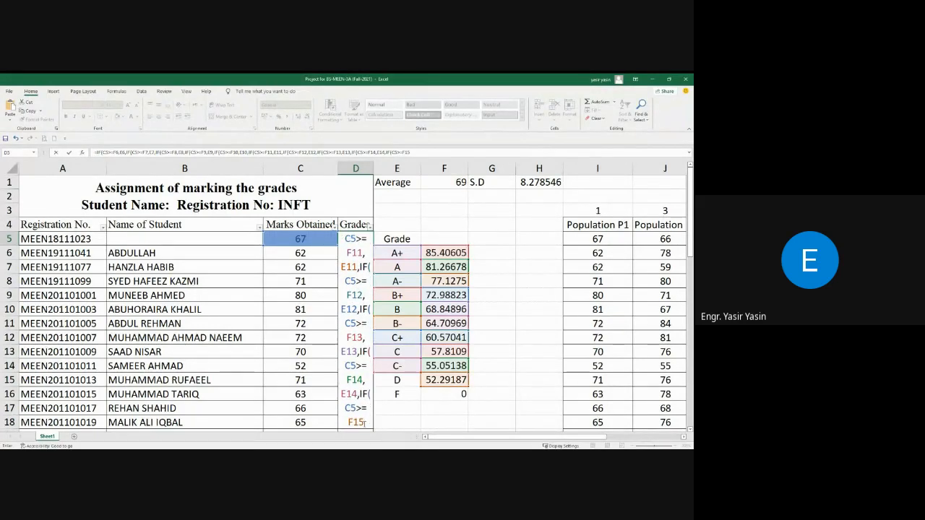
{"action": "type", "text": ","}
{"action": "left_click", "coordinate": [407, 378]}
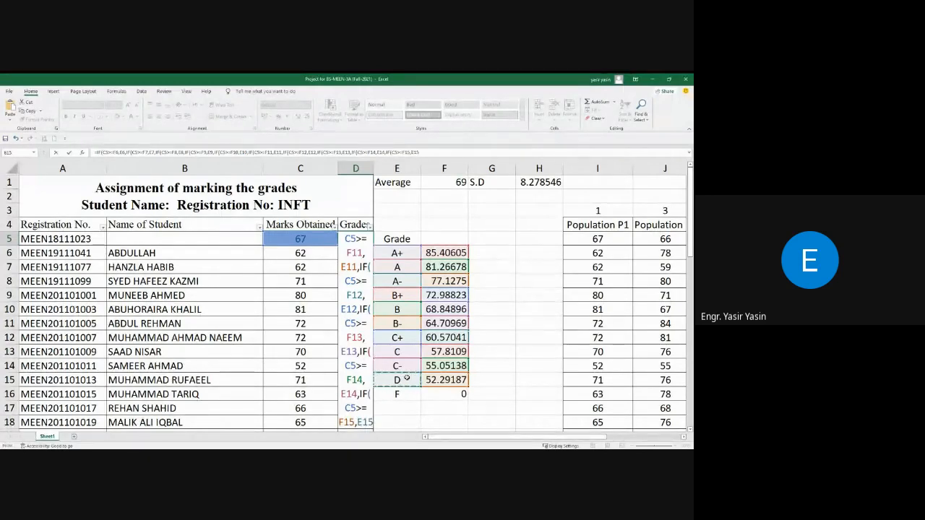
Finish the D5 formula with E16 (F grade) as the fallback result and accept the proposed closing-parentheses correction.
{"action": "type", "text": ","}
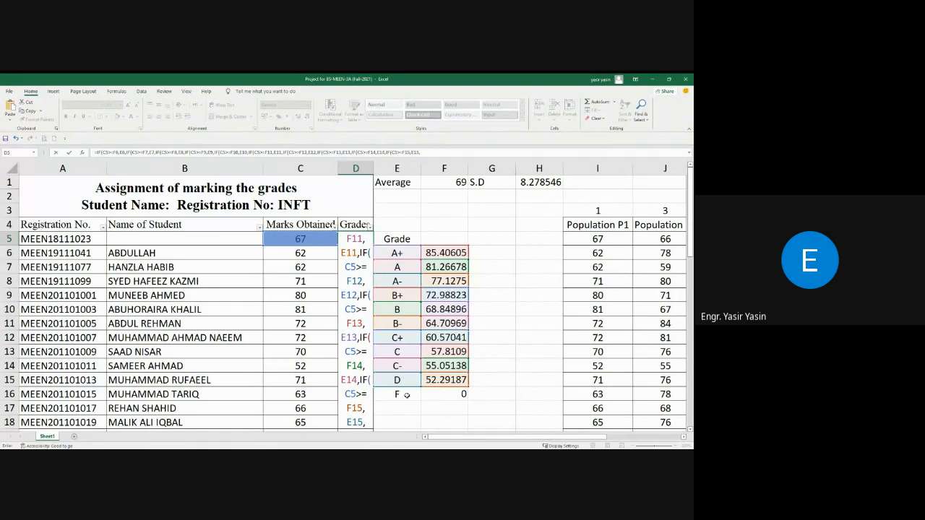
{"action": "left_click", "coordinate": [407, 396]}
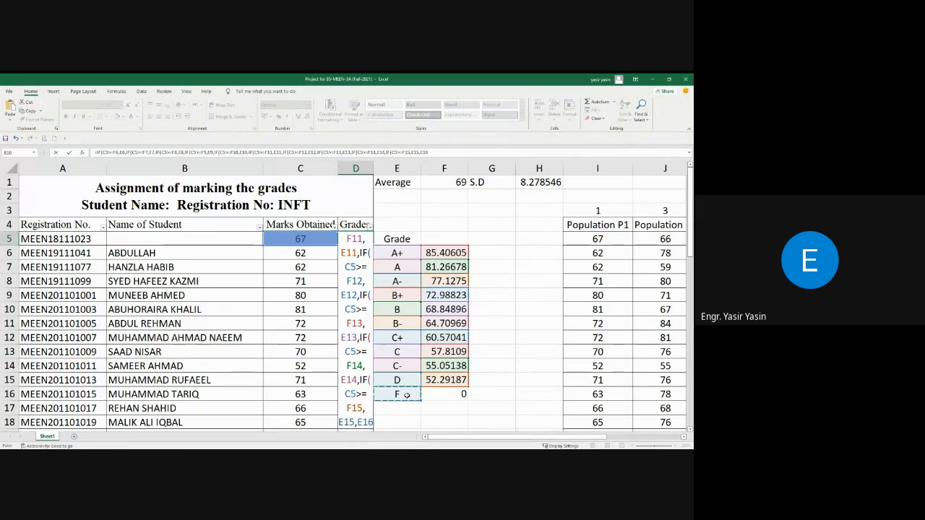
{"action": "type", "text": ")"}
{"action": "key", "text": "Return"}
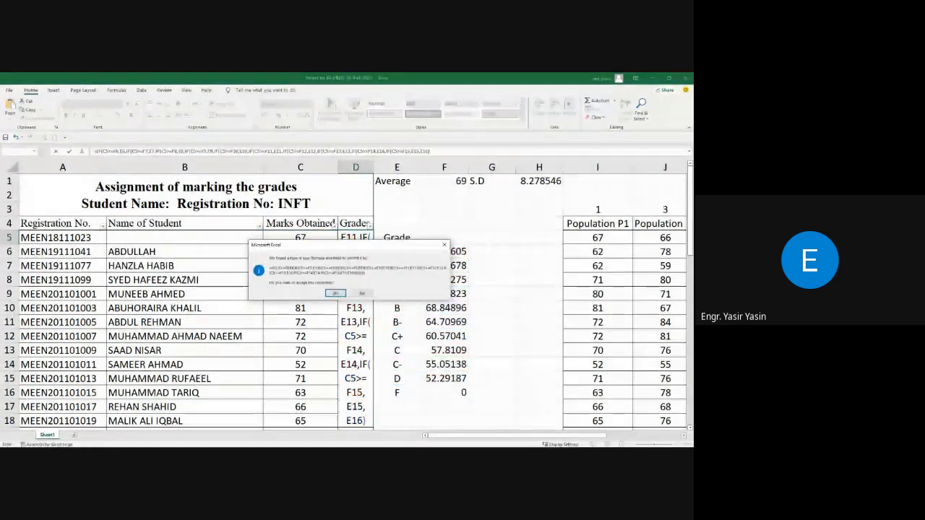
{"action": "key", "text": "Return"}
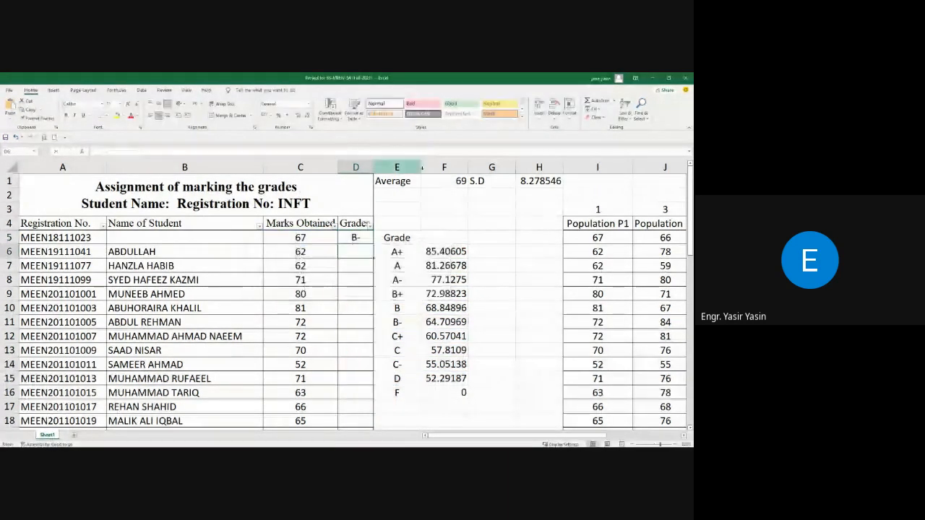
Review the completed formula in D5 and check its grade against the B- threshold in F11.
{"action": "left_click", "coordinate": [356, 238]}
{"action": "left_click", "coordinate": [441, 152]}
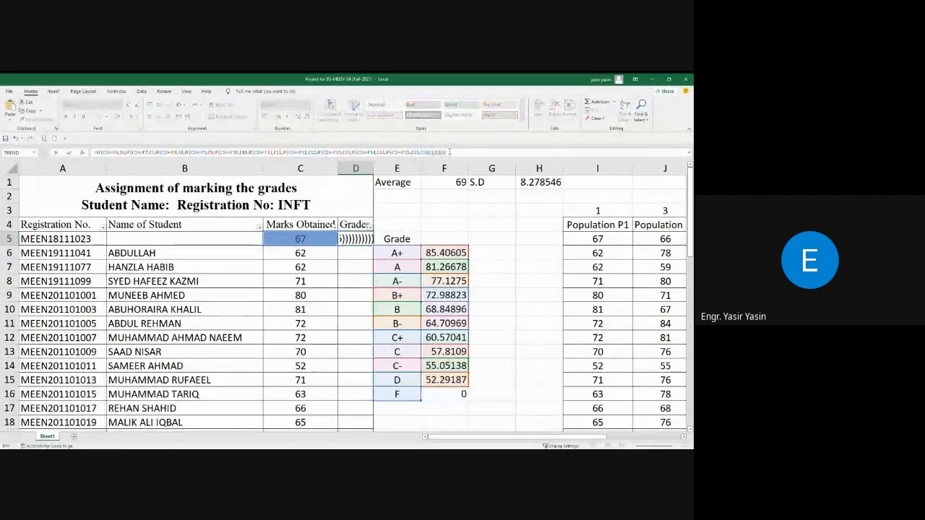
{"action": "key", "text": "Escape"}
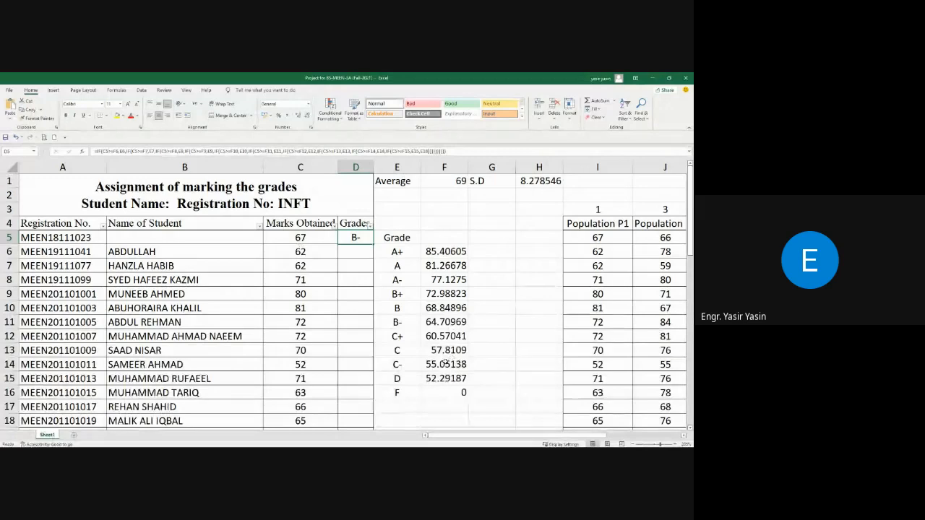
{"action": "left_click", "coordinate": [450, 323]}
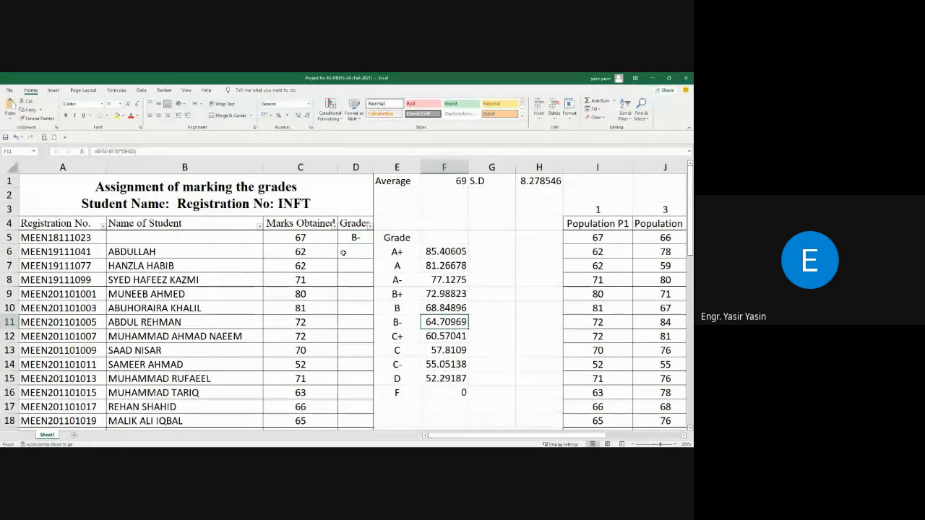
Fill the D5 grade formula down the Grades column to D52 and look over the resulting grades.
{"action": "left_click", "coordinate": [354, 239]}
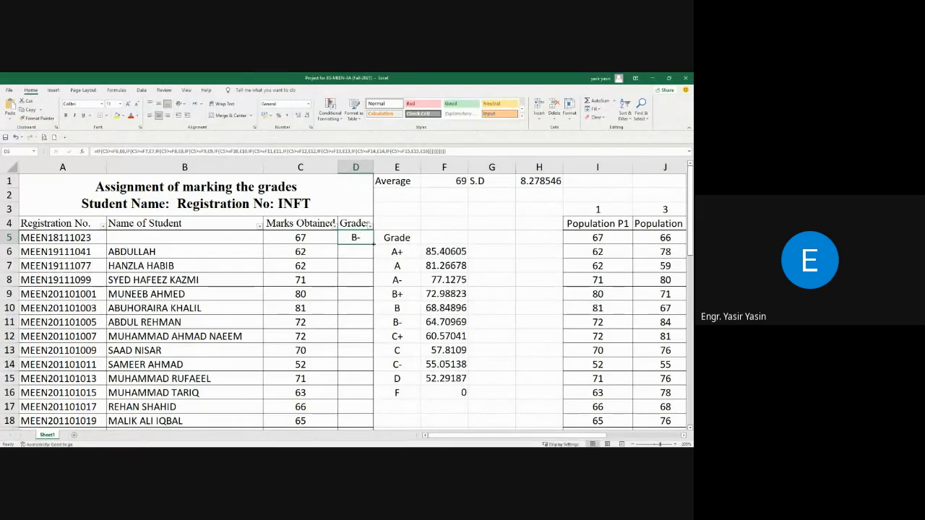
{"action": "left_click_drag", "start_coordinate": [373, 244], "coordinate": [349, 414]}
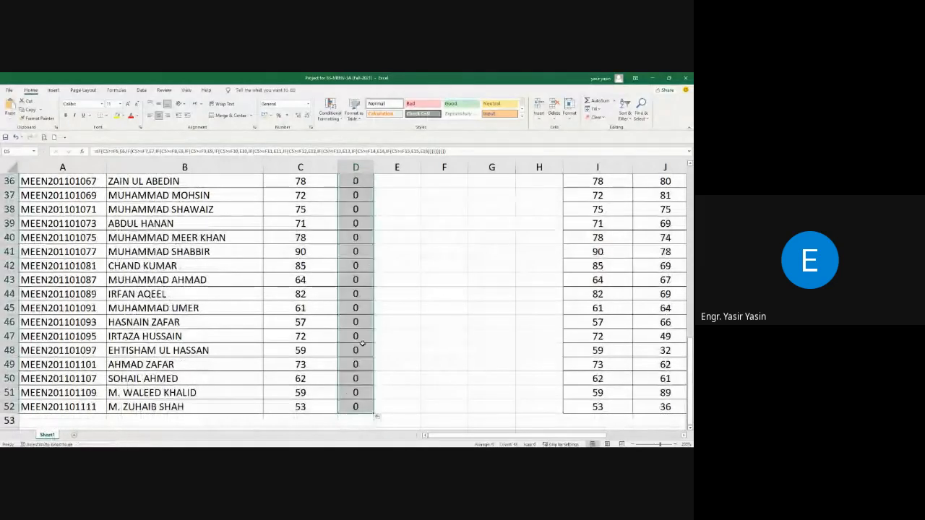
{"action": "scroll", "coordinate": [361, 342], "scroll_direction": "up", "scroll_amount": 12}
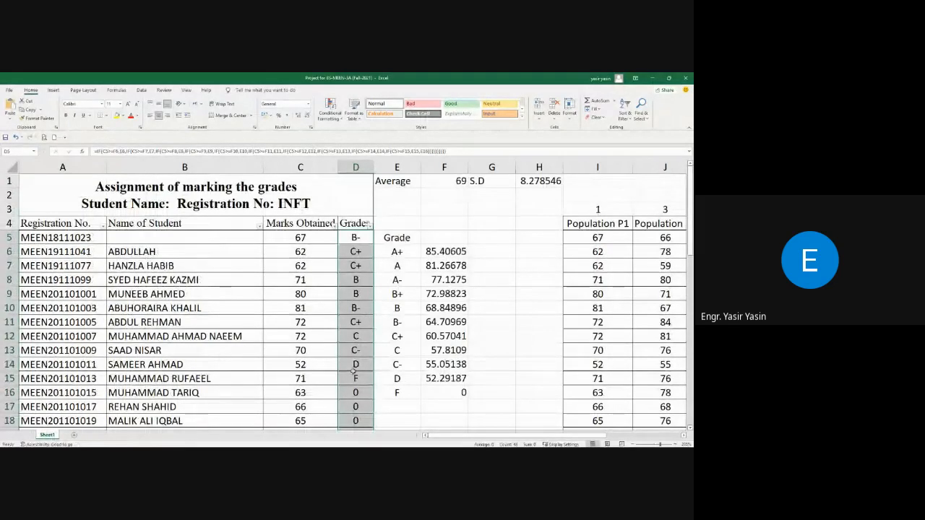
{"action": "scroll", "coordinate": [352, 390], "scroll_direction": "down", "scroll_amount": 7}
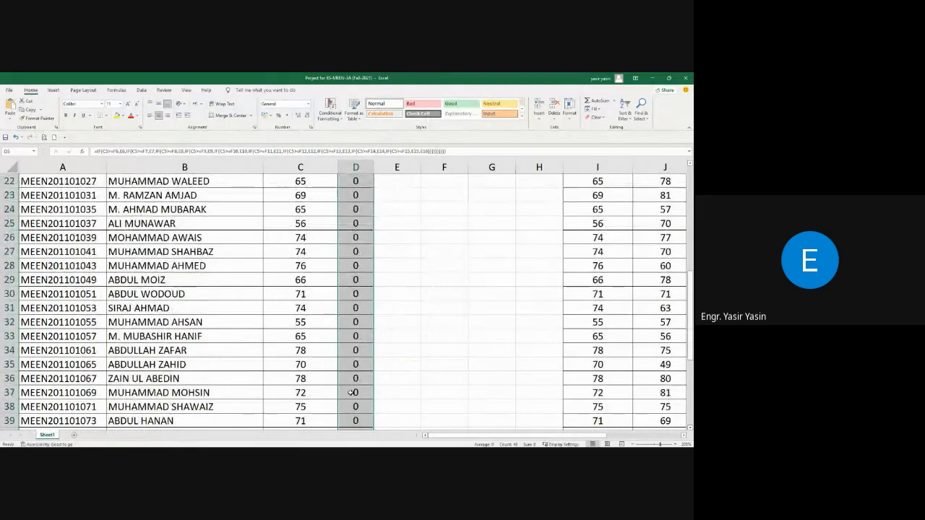
{"action": "scroll", "coordinate": [388, 371], "scroll_direction": "up", "scroll_amount": 7}
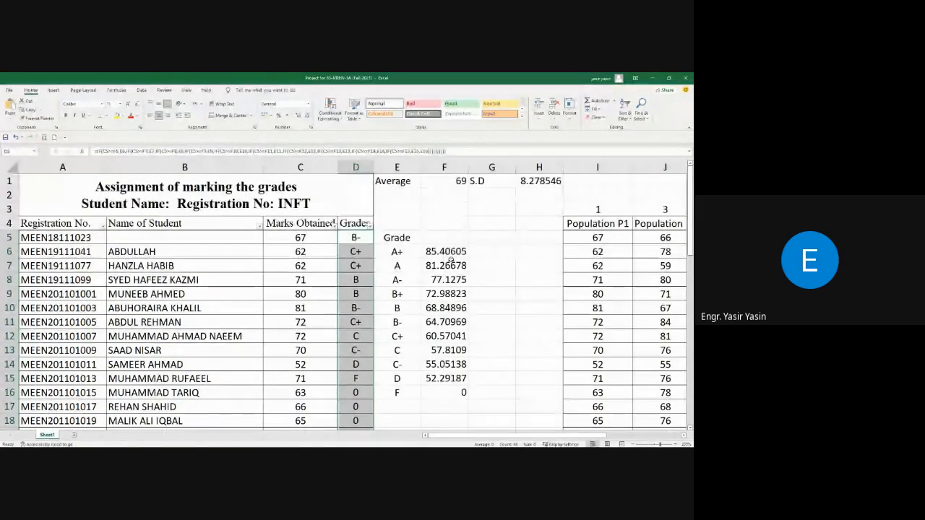
Inspect the cell references in the D5 formula without changing it.
{"action": "left_click", "coordinate": [354, 239]}
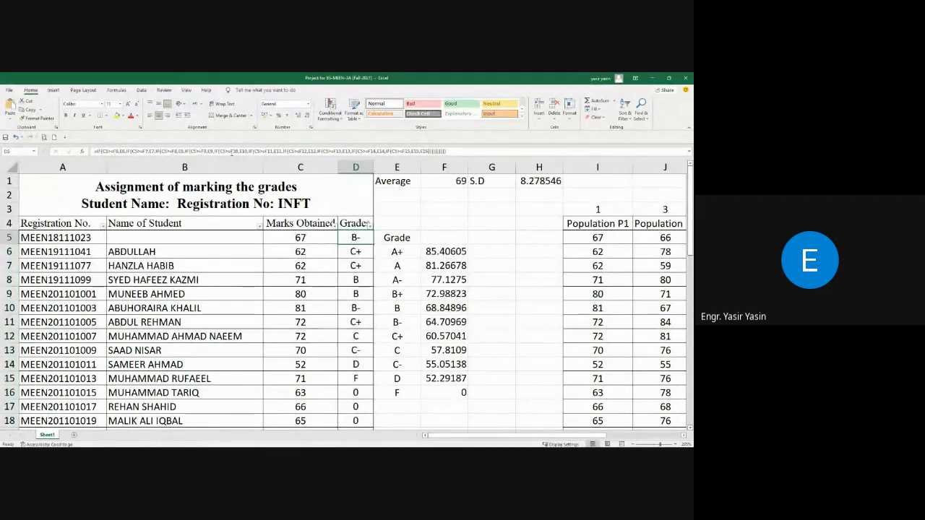
{"action": "left_click", "coordinate": [243, 151]}
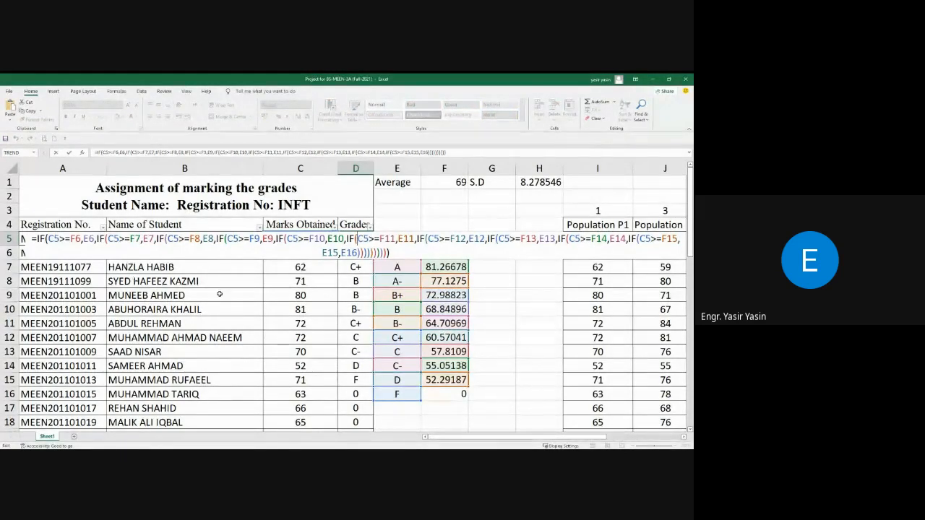
{"action": "key", "text": "Escape"}
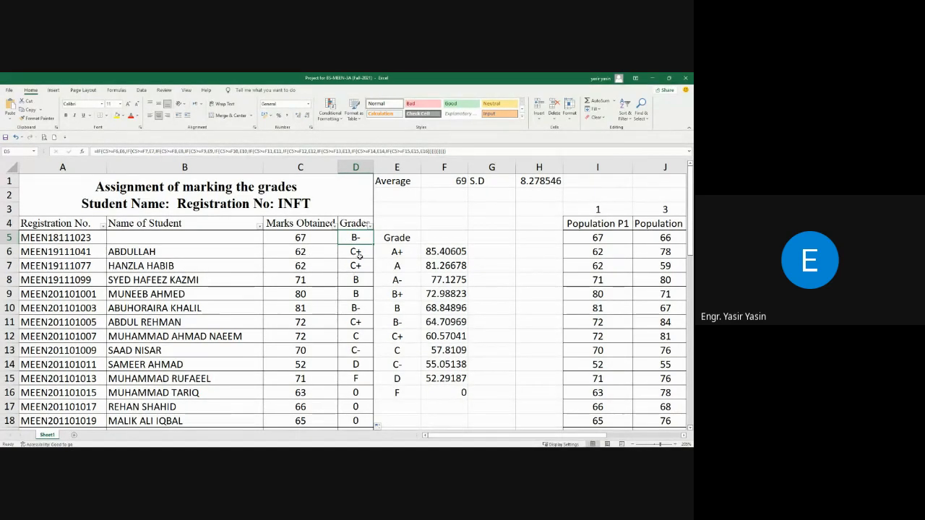
Make the A+ references in the D5 formula absolute, as $F$6 and $E$6.
{"action": "double_click", "coordinate": [361, 238]}
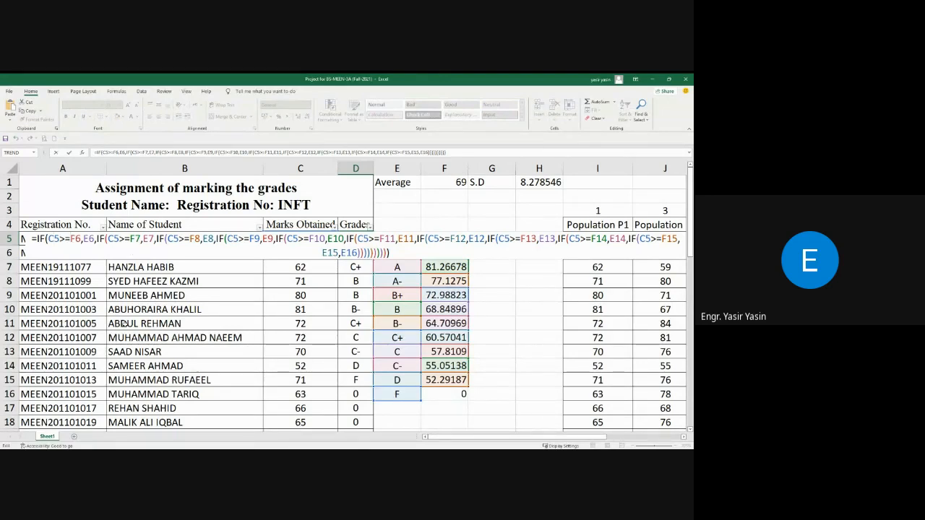
{"action": "type", "text": "$"}
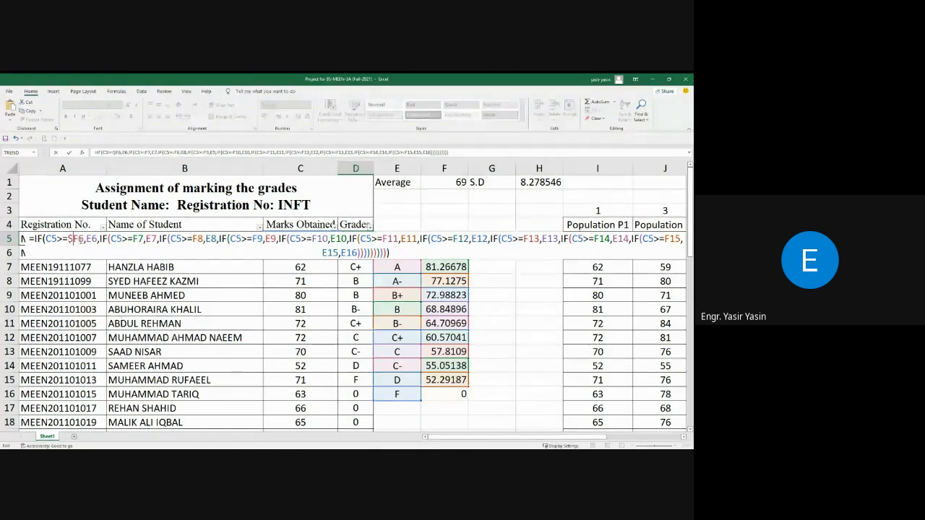
{"action": "key", "text": "Right"}
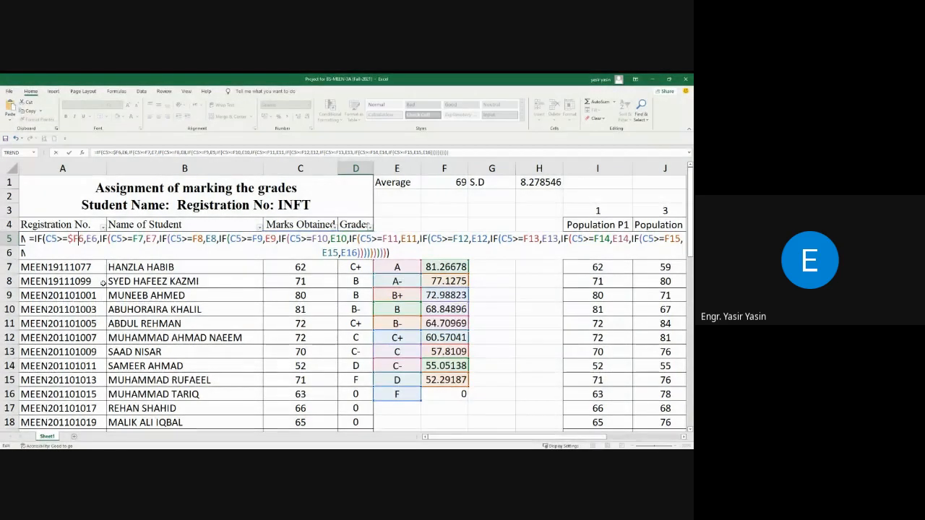
{"action": "type", "text": "$"}
{"action": "key", "text": "Right"}
{"action": "key", "text": "Right"}
{"action": "key", "text": "Right"}
{"action": "type", "text": "$"}
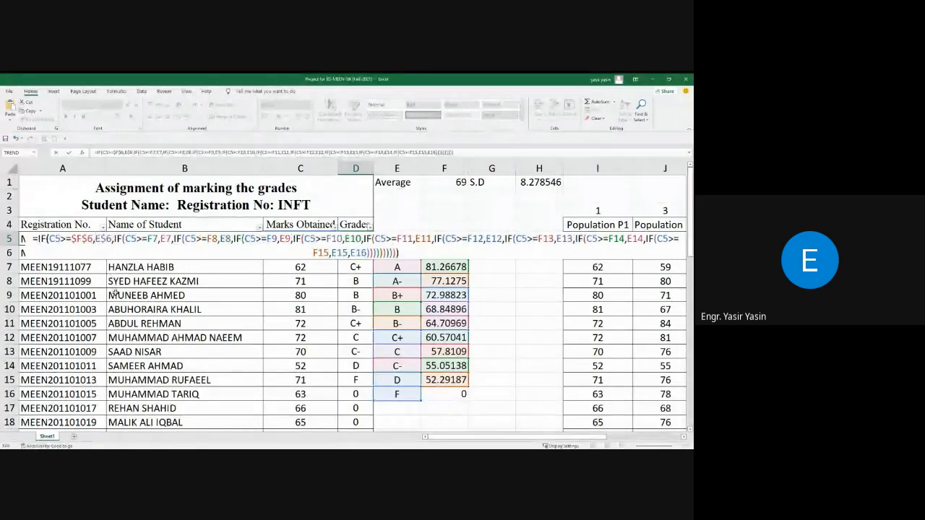
{"action": "key", "text": "Left"}
{"action": "key", "text": "Left"}
{"action": "type", "text": "$"}
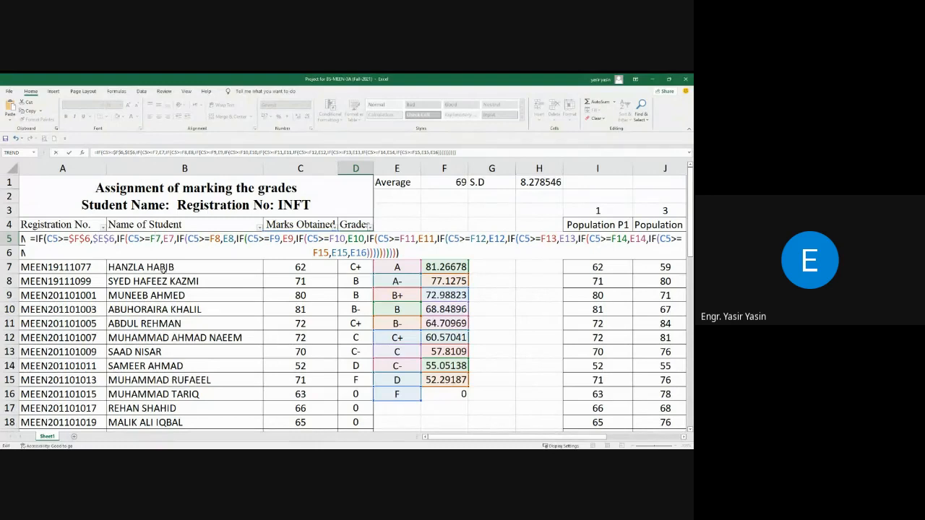
Make the A grade references in the D5 formula absolute, as $F$7 and $E$7.
{"action": "left_click", "coordinate": [150, 244]}
{"action": "type", "text": "$"}
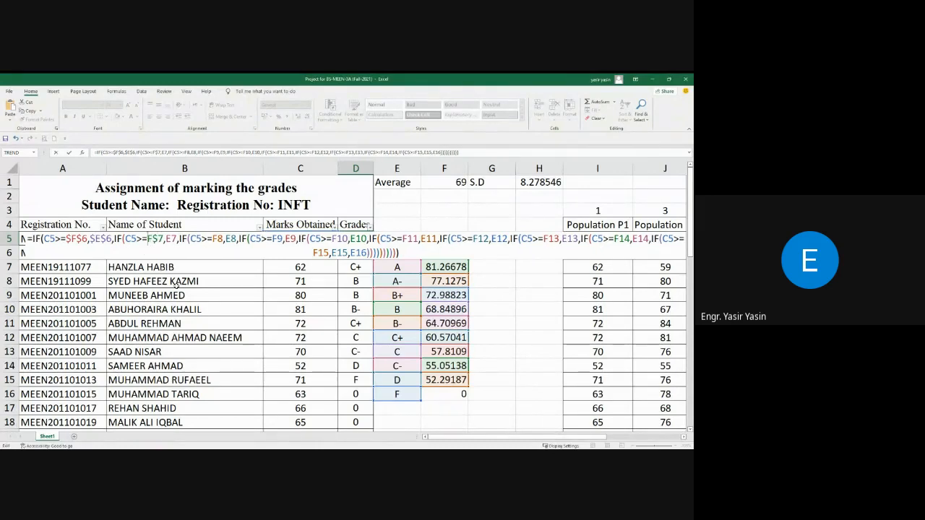
{"action": "key", "text": "Left"}
{"action": "key", "text": "Left"}
{"action": "type", "text": "$"}
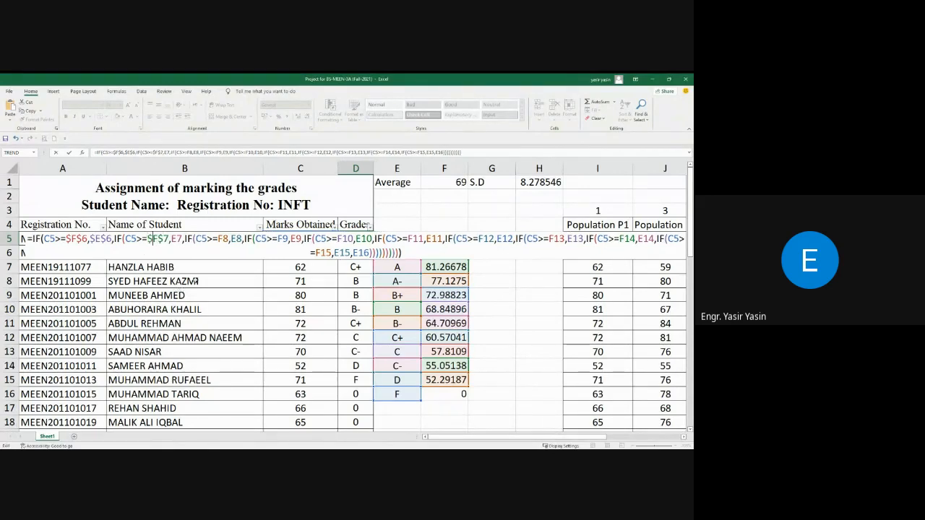
{"action": "left_click", "coordinate": [176, 239]}
{"action": "type", "text": "$"}
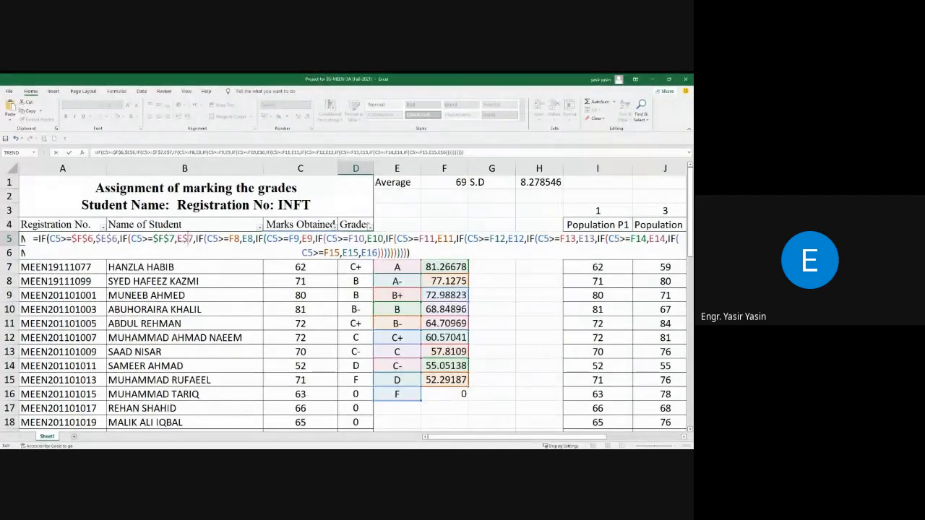
{"action": "key", "text": "Left"}
{"action": "key", "text": "Left"}
{"action": "type", "text": "$"}
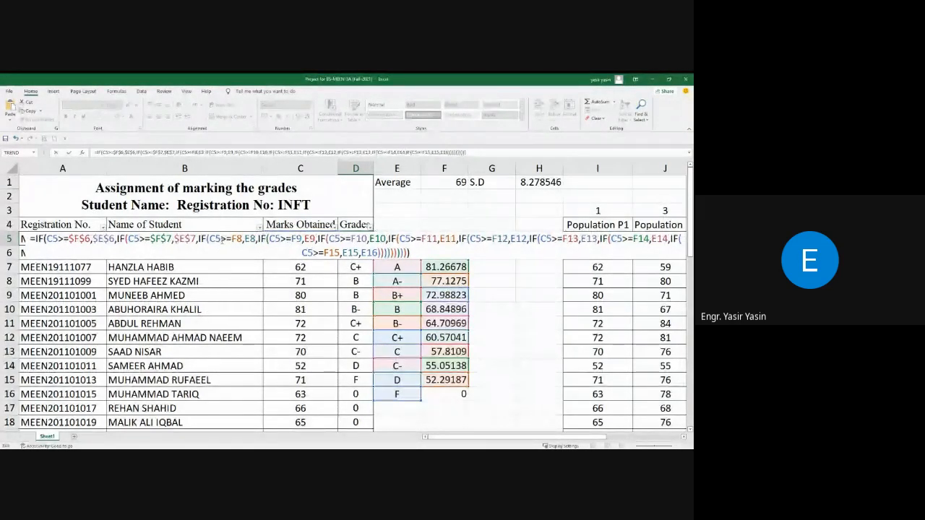
Make the A- references in the D5 formula absolute, as $F$8 and $E$8.
{"action": "left_click", "coordinate": [238, 239]}
{"action": "type", "text": "$"}
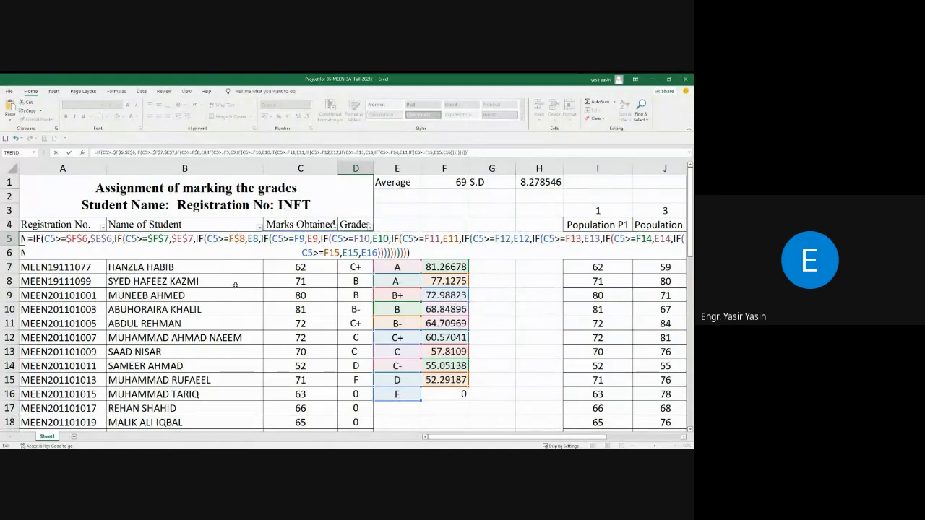
{"action": "key", "text": "Left"}
{"action": "key", "text": "Left"}
{"action": "type", "text": "$"}
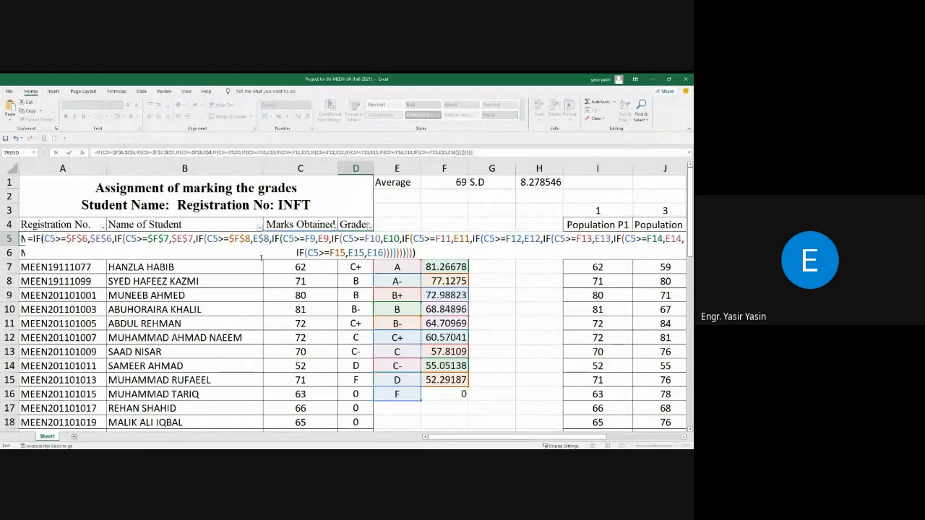
{"action": "left_click", "coordinate": [259, 239]}
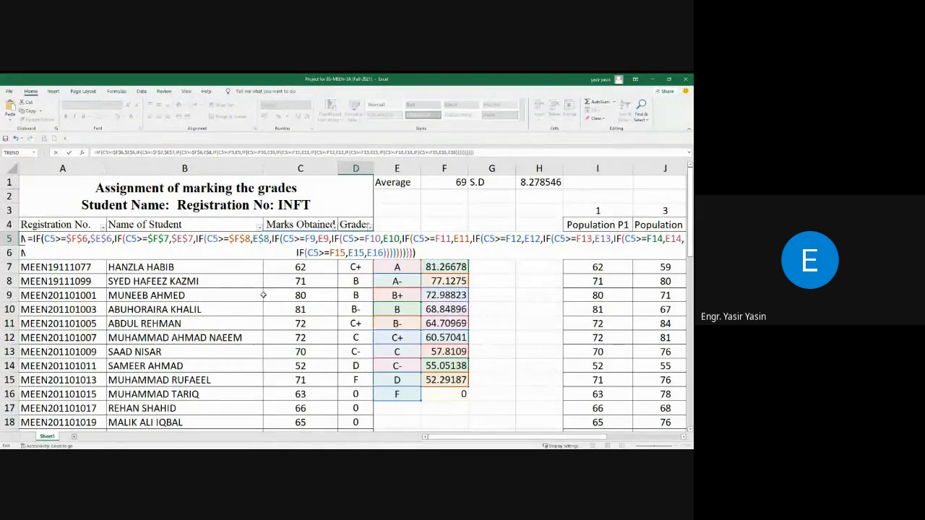
{"action": "type", "text": "$"}
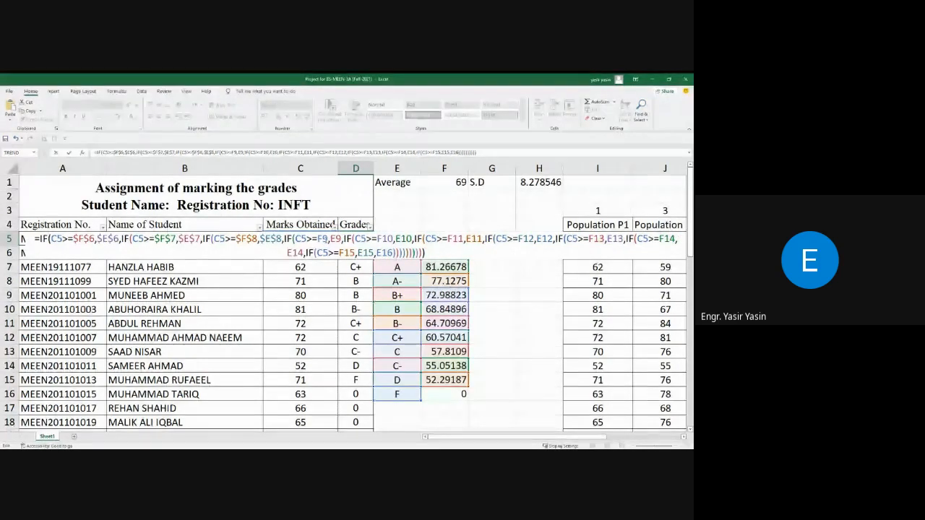
Make the B+ references in the D5 formula absolute, as $F$9 and $E$9.
{"action": "left_click", "coordinate": [328, 240]}
{"action": "key", "text": "Left"}
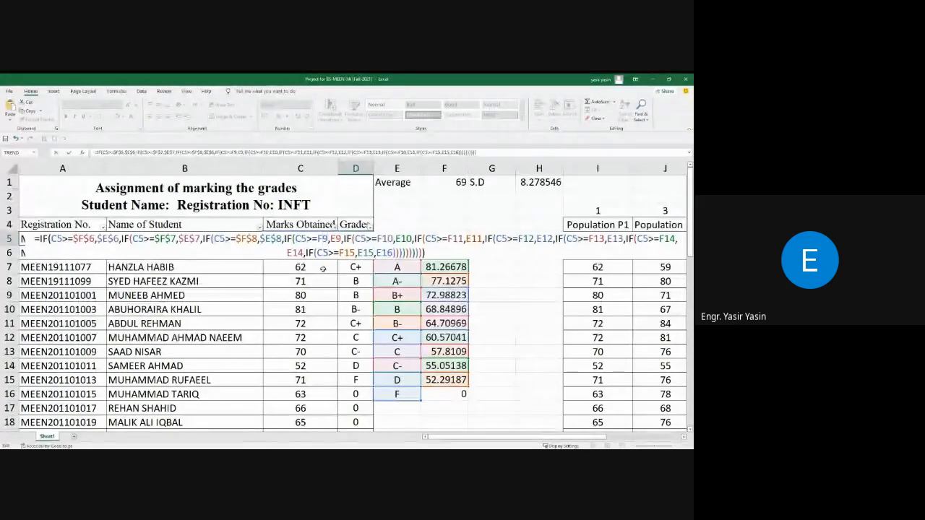
{"action": "type", "text": "$F"}
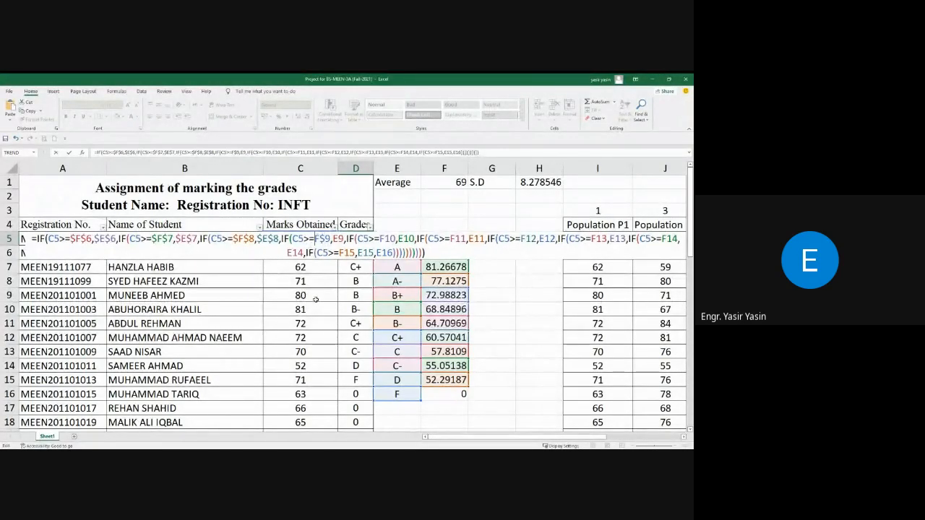
{"action": "type", "text": "$"}
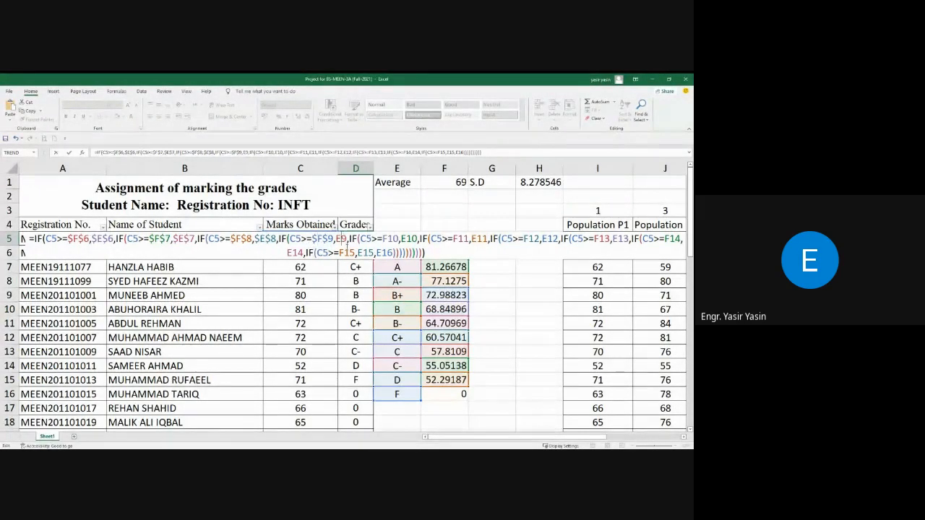
{"action": "left_click", "coordinate": [342, 239]}
{"action": "type", "text": "$E$"}
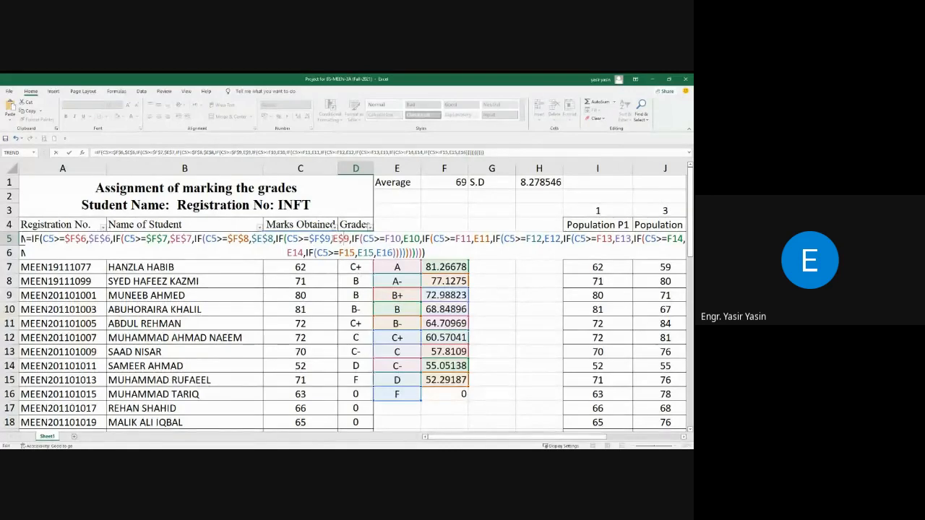
{"action": "key", "text": "Left"}
{"action": "key", "text": "Left"}
{"action": "type", "text": "$"}
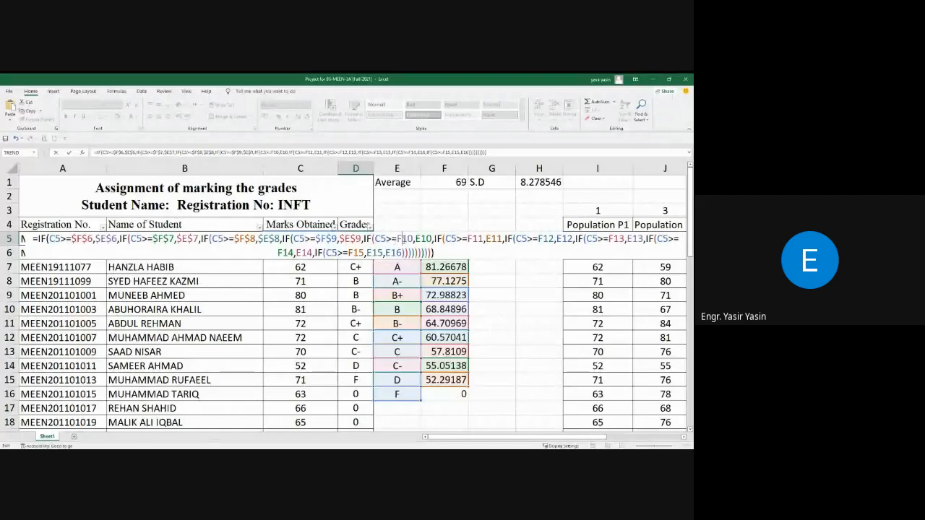
Make the B references in the D5 formula absolute, as $F$10 and $E$10.
{"action": "left_click", "coordinate": [403, 239]}
{"action": "key", "text": "F4"}
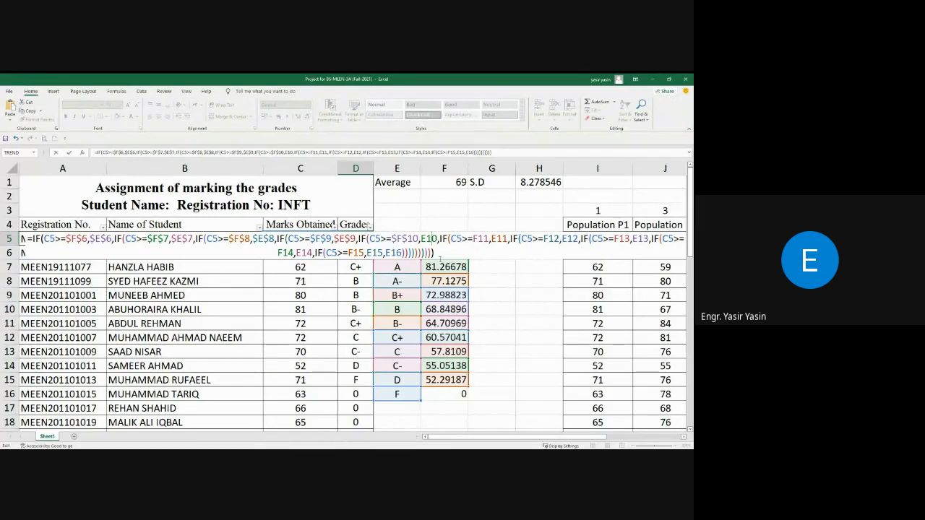
{"action": "type", "text": "$F"}
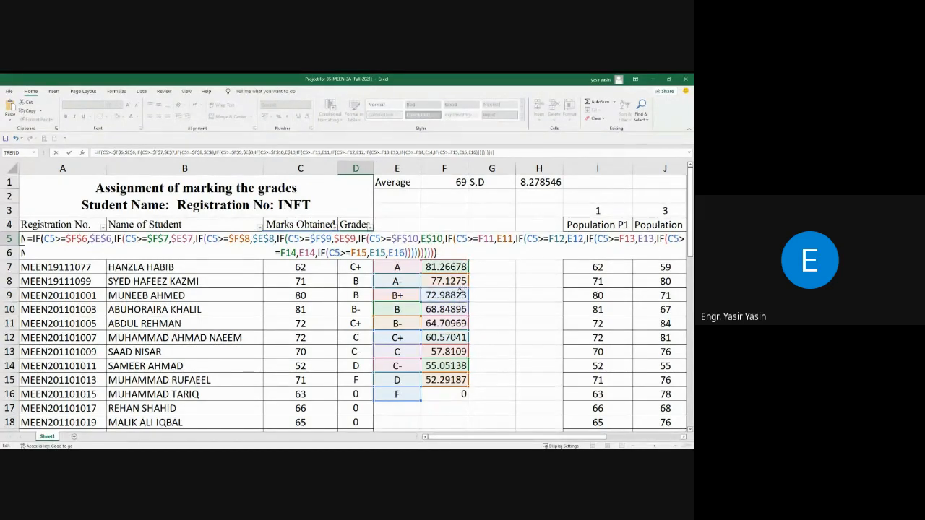
{"action": "type", "text": "$6,"}
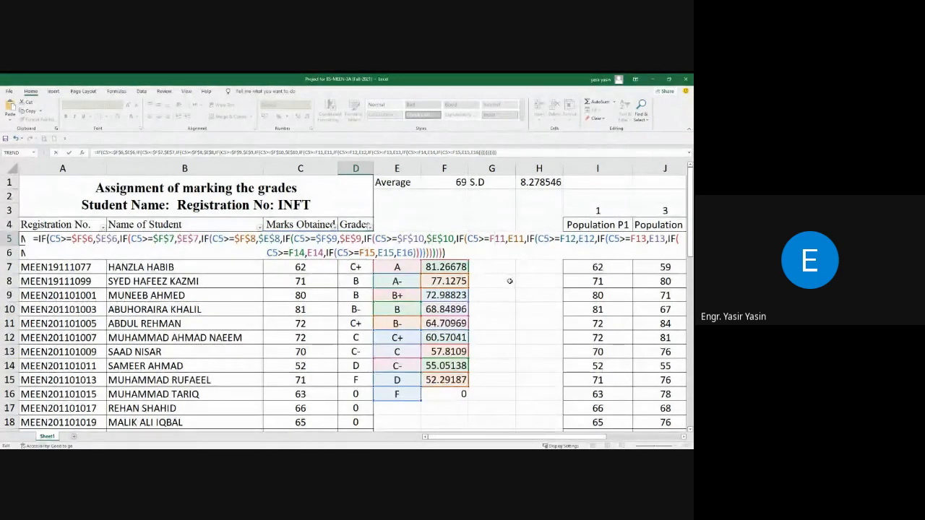
Add dollar signs to the B- references in the D5 formula, giving $F$11 and E$11.
{"action": "type", "text": "$"}
{"action": "key", "text": "Left"}
{"action": "key", "text": "Left"}
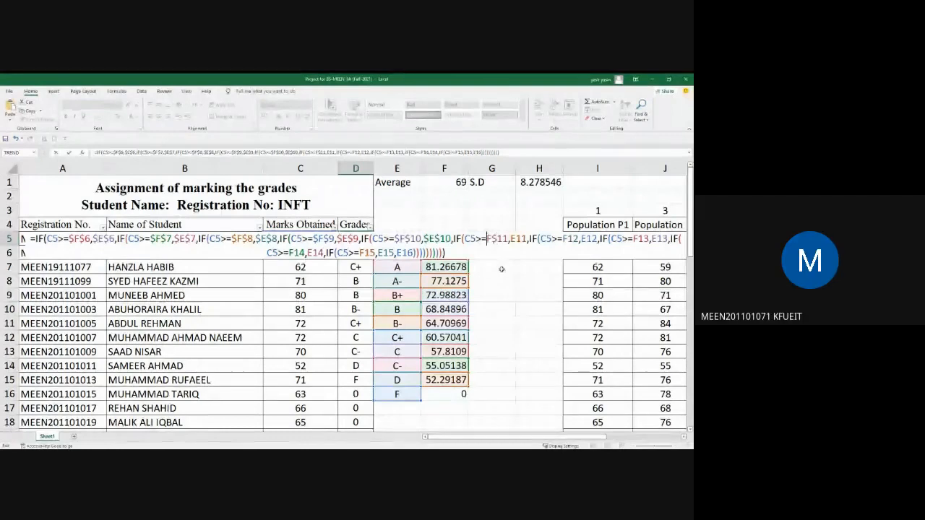
{"action": "type", "text": "$"}
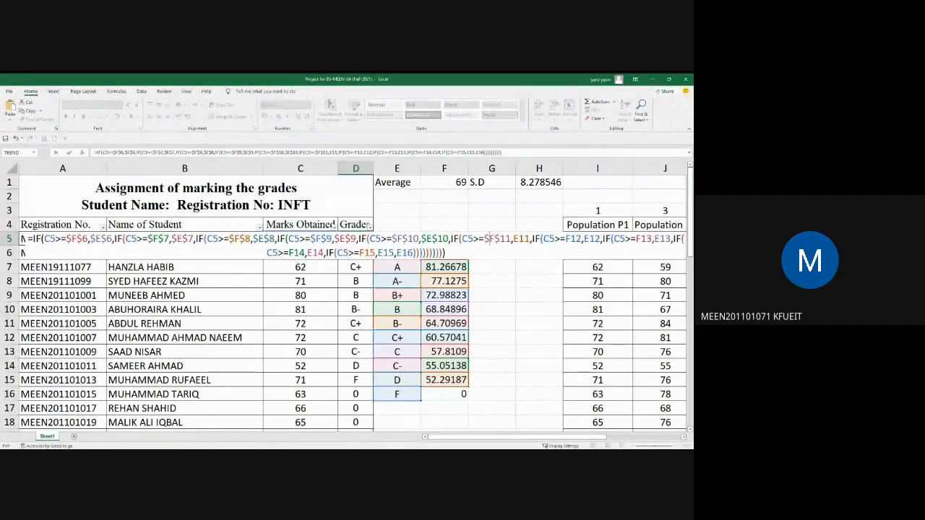
{"action": "key", "text": "Right"}
{"action": "key", "text": "Right"}
{"action": "key", "text": "Right"}
{"action": "key", "text": "Right"}
{"action": "key", "text": "Right"}
{"action": "key", "text": "Right"}
{"action": "type", "text": "$"}
{"action": "key", "text": "Left"}
{"action": "key", "text": "Left"}
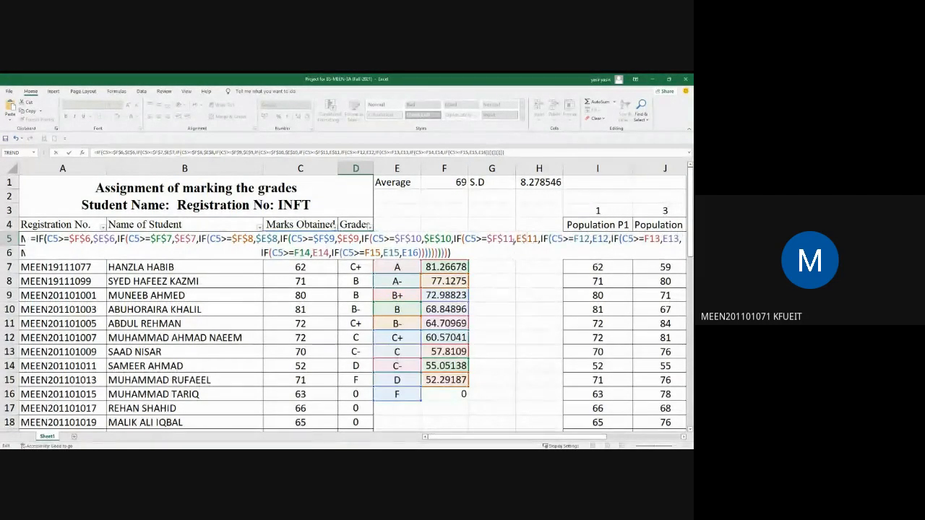
{"action": "type", "text": "$"}
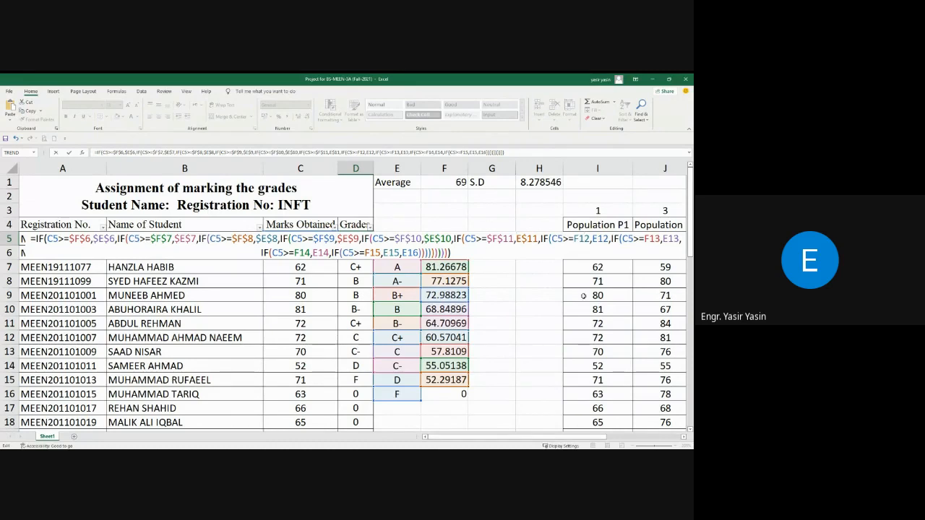
Add dollar signs to the C+, C, C- and D references in the D5 formula, from $F12 and $E$12 through $F$15 and $E$15.
{"action": "left_click", "coordinate": [583, 239]}
{"action": "type", "text": "$"}
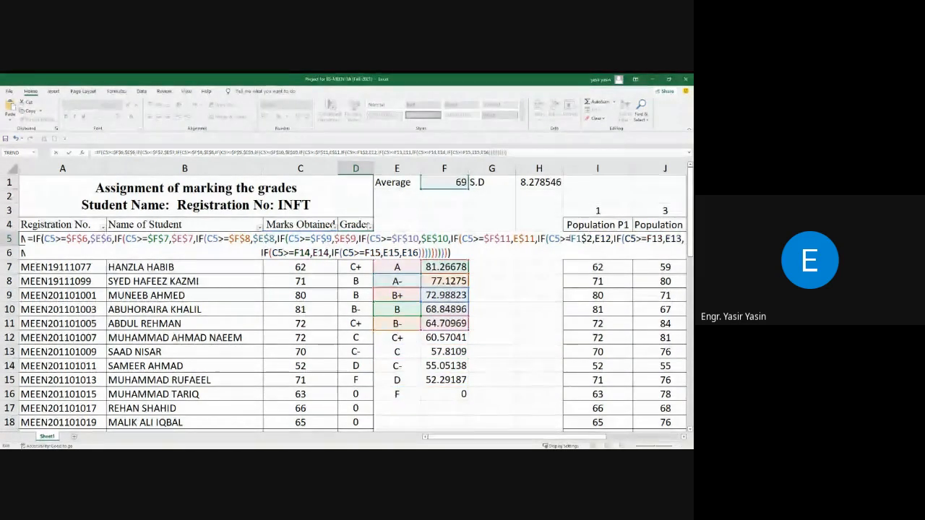
{"action": "key", "text": "Left"}
{"action": "key", "text": "Left"}
{"action": "key", "text": "Left"}
{"action": "type", "text": "$"}
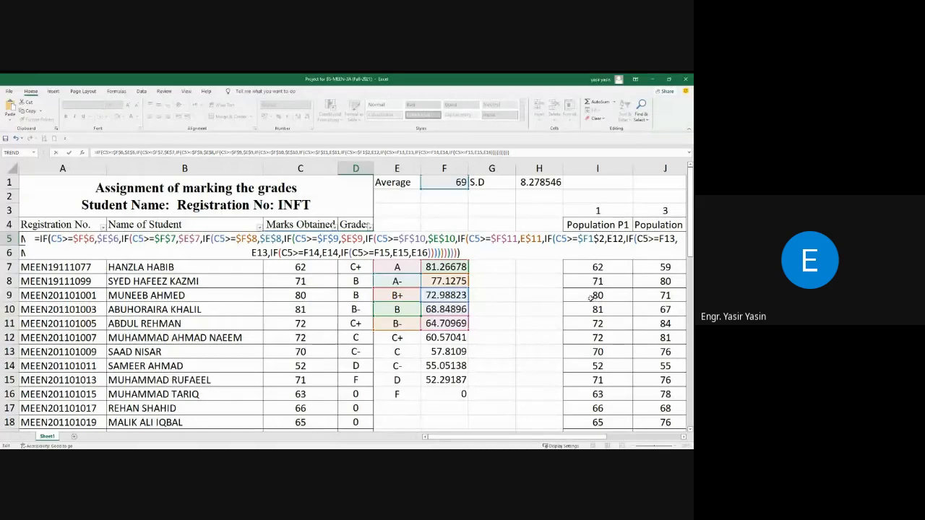
{"action": "type", "text": "$F"}
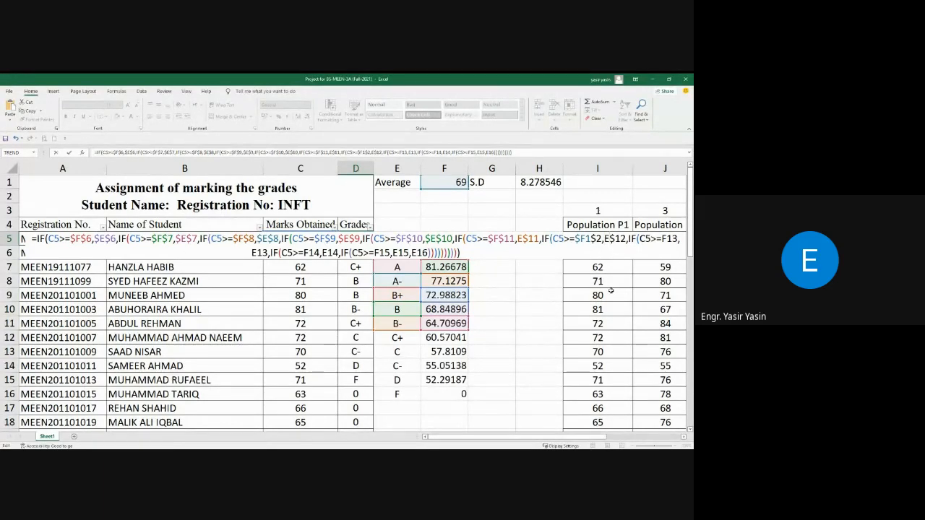
{"action": "type", "text": "$"}
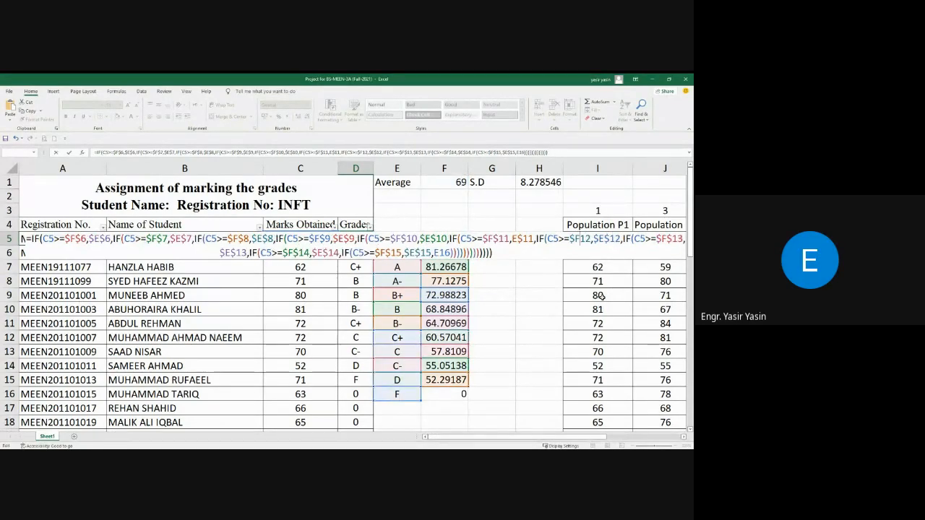
Enter the C+ threshold reference as $FS12 and commit the D5 formula, accepting the suggested correction.
{"action": "type", "text": "$"}
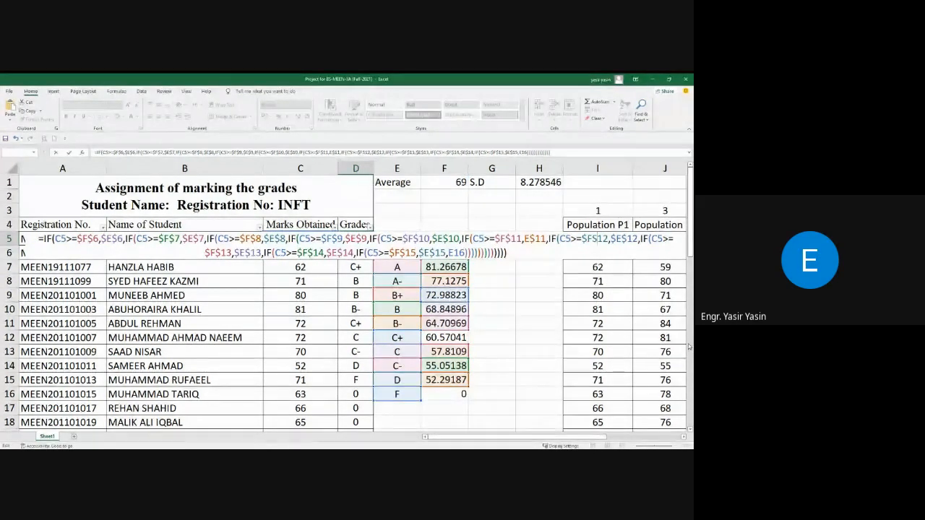
{"action": "key", "text": "Return"}
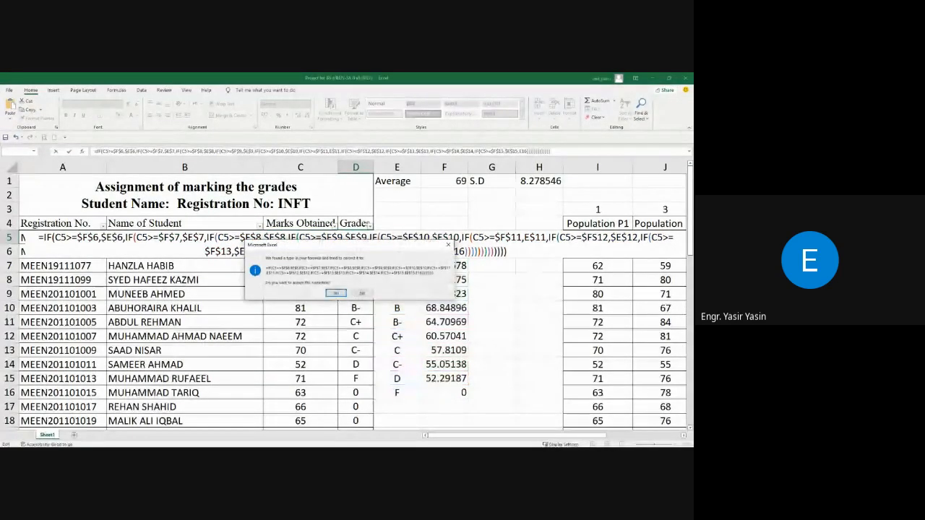
{"action": "left_click", "coordinate": [335, 292]}
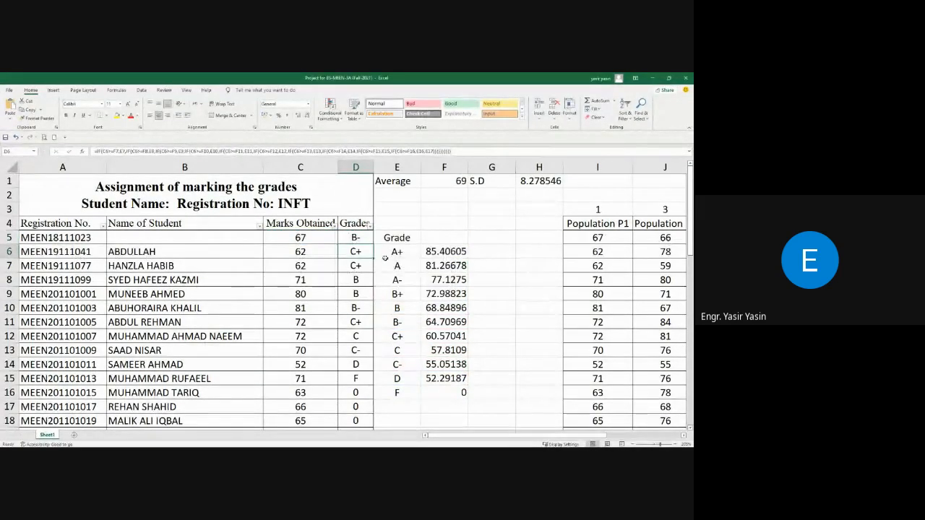
Fill the D5 grade formula down the Grades column to row 52 and review the assigned grades.
{"action": "left_click", "coordinate": [359, 237]}
{"action": "double_click", "coordinate": [373, 244]}
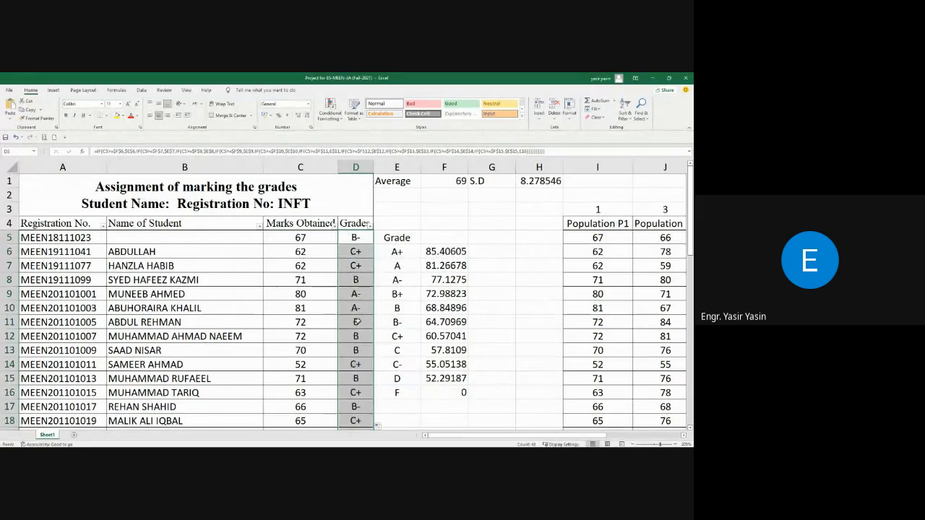
{"action": "scroll", "coordinate": [356, 348], "scroll_direction": "down", "scroll_amount": 13}
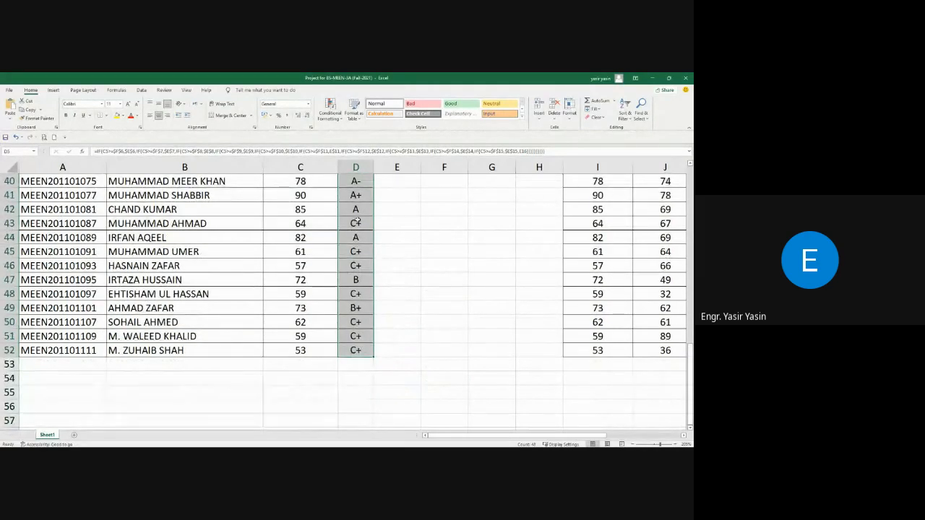
{"action": "scroll", "coordinate": [424, 299], "scroll_direction": "up", "scroll_amount": 7}
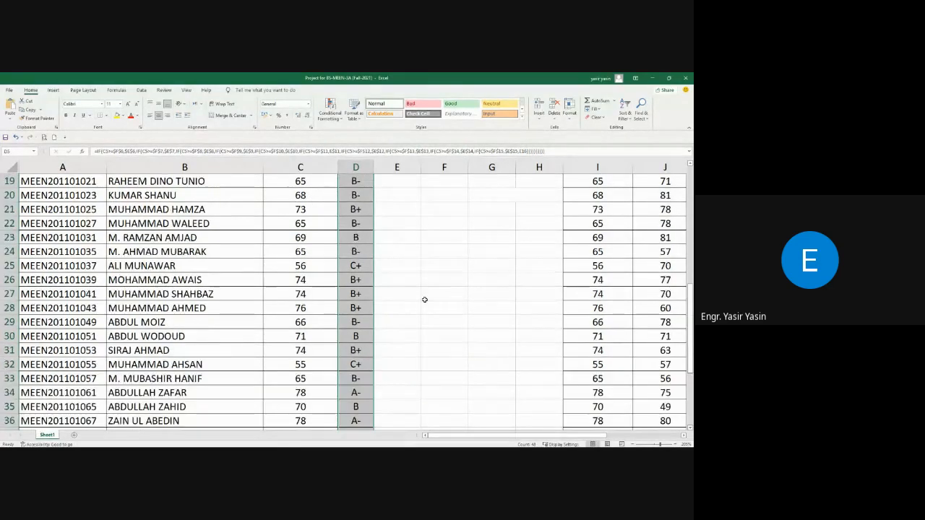
{"action": "scroll", "coordinate": [424, 299], "scroll_direction": "up", "scroll_amount": 6}
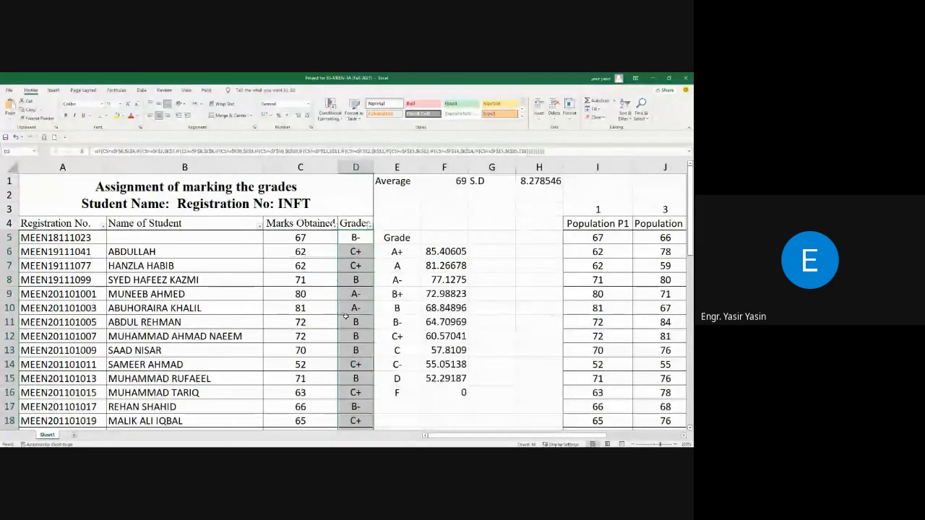
Inspect the references of the D47 grade formula against the grade threshold table without changing the formula.
{"action": "scroll", "coordinate": [336, 324], "scroll_direction": "down", "scroll_amount": 7}
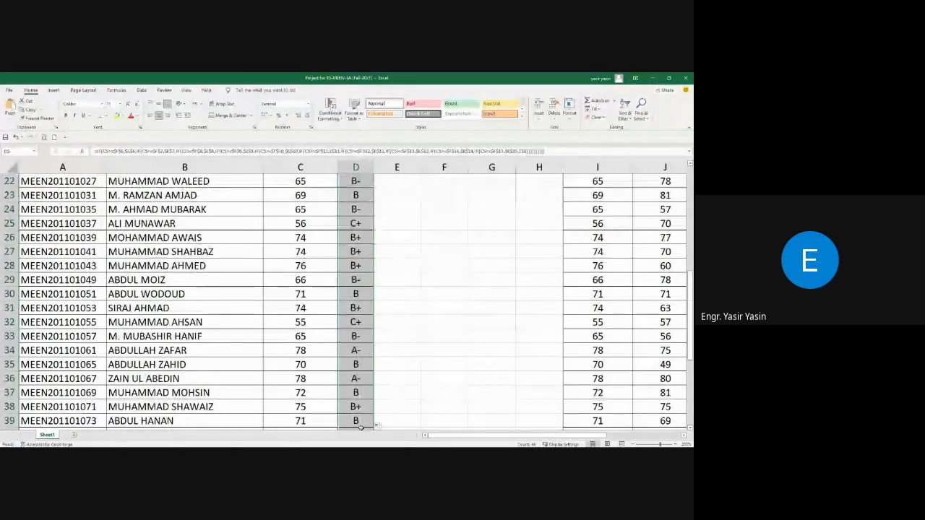
{"action": "scroll", "coordinate": [359, 354], "scroll_direction": "down", "scroll_amount": 4}
{"action": "left_click", "coordinate": [357, 364]}
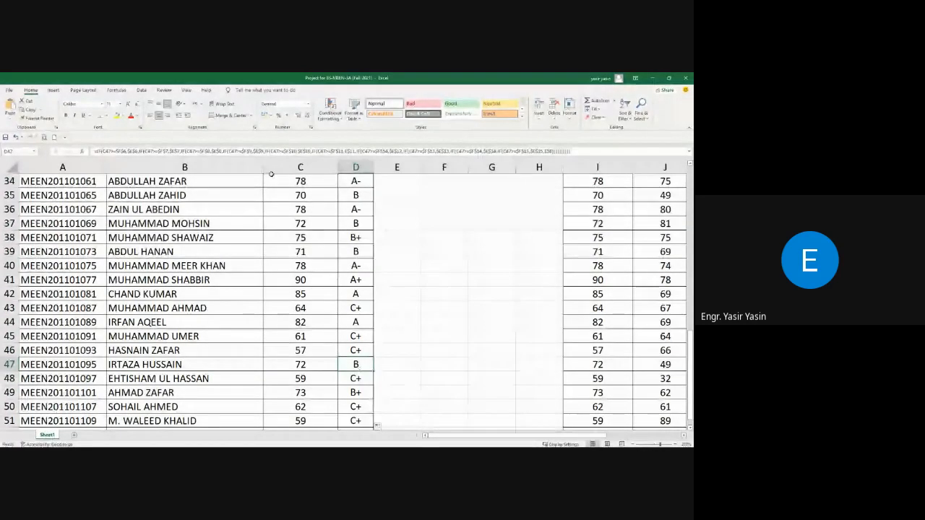
{"action": "double_click", "coordinate": [355, 365]}
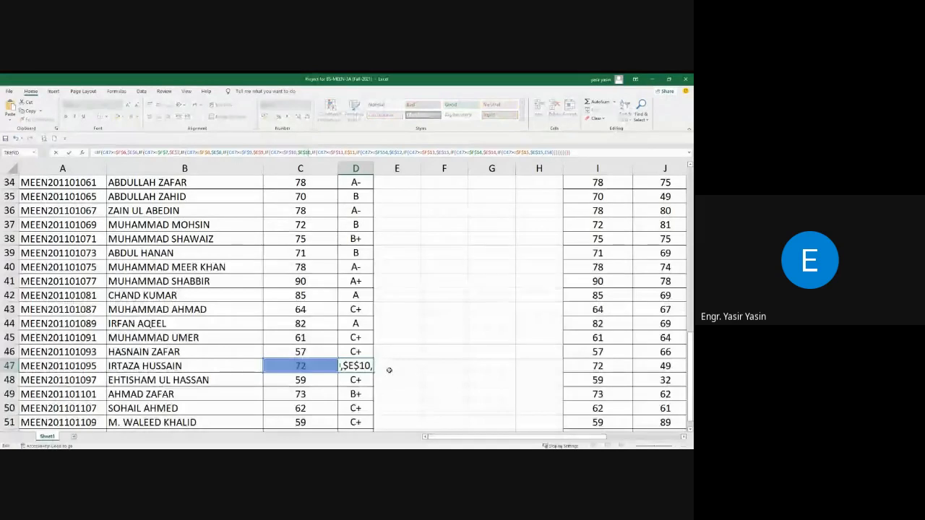
{"action": "key", "text": "Escape"}
{"action": "double_click", "coordinate": [359, 364]}
{"action": "scroll", "coordinate": [423, 295], "scroll_direction": "up", "scroll_amount": 11}
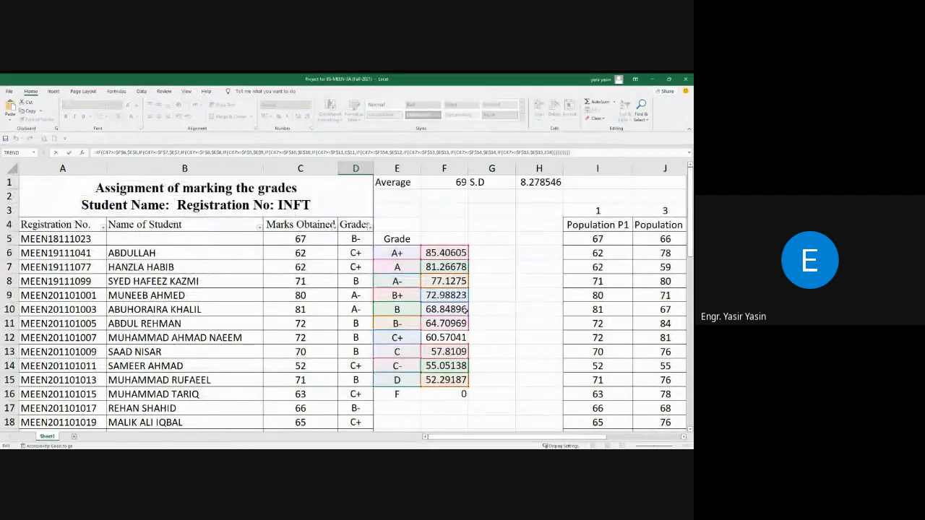
{"action": "key", "text": "Return"}
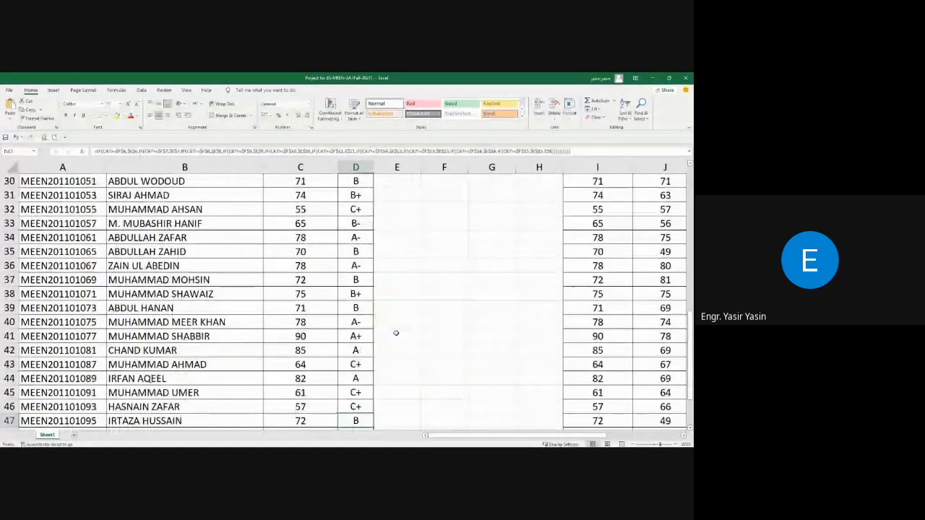
Make the F grade reference in the D5 formula absolute, as $E$16.
{"action": "scroll", "coordinate": [405, 303], "scroll_direction": "up", "scroll_amount": 10}
{"action": "left_click", "coordinate": [443, 251]}
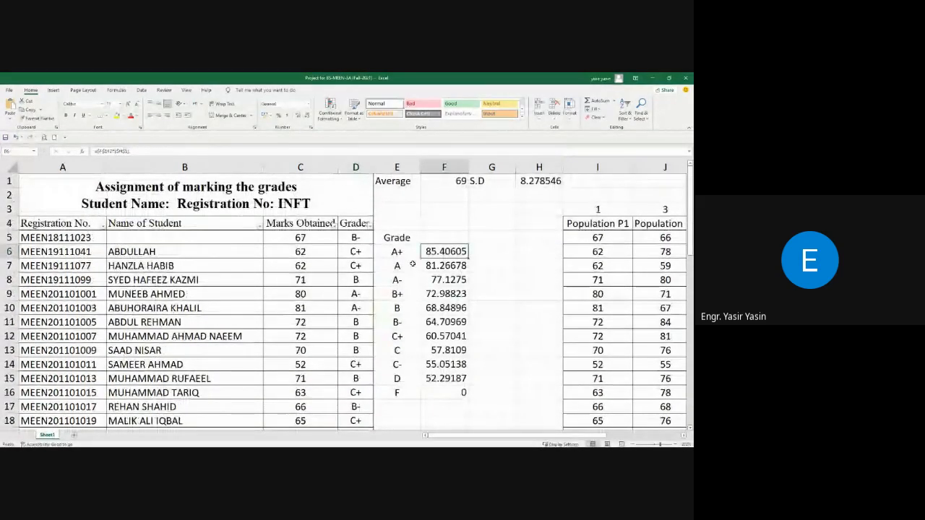
{"action": "left_click", "coordinate": [355, 239]}
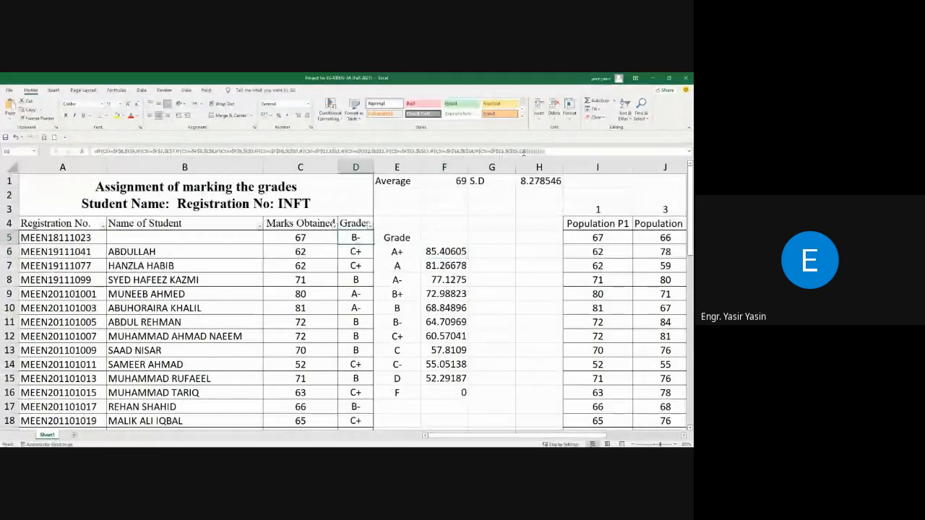
{"action": "left_click", "coordinate": [524, 151]}
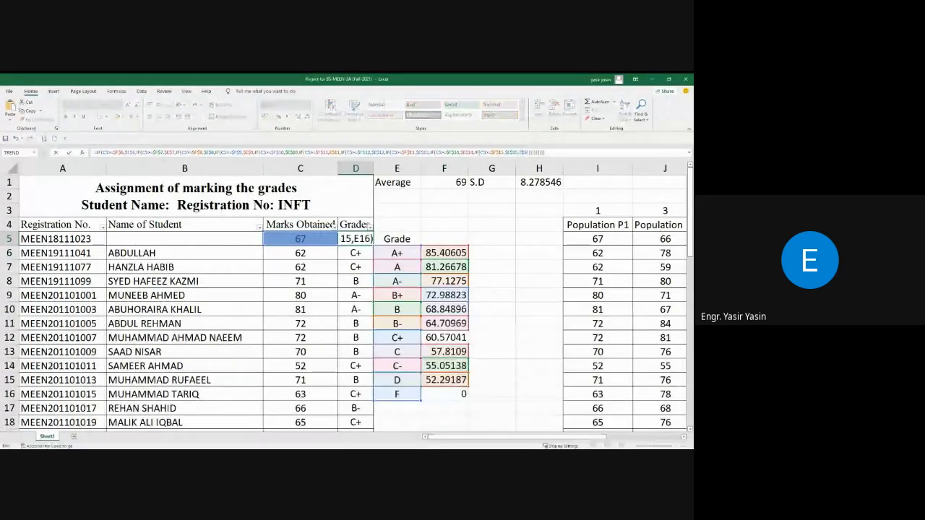
{"action": "type", "text": "$E$"}
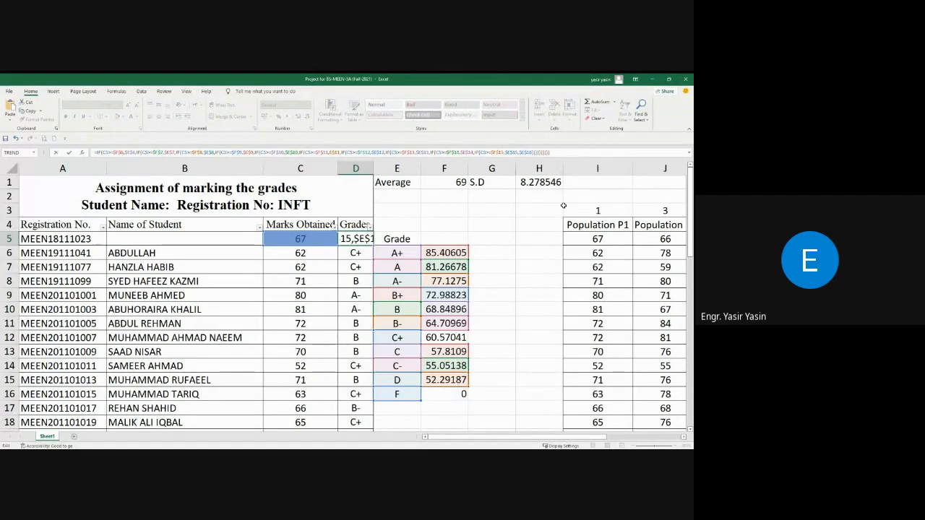
{"action": "key", "text": "Return"}
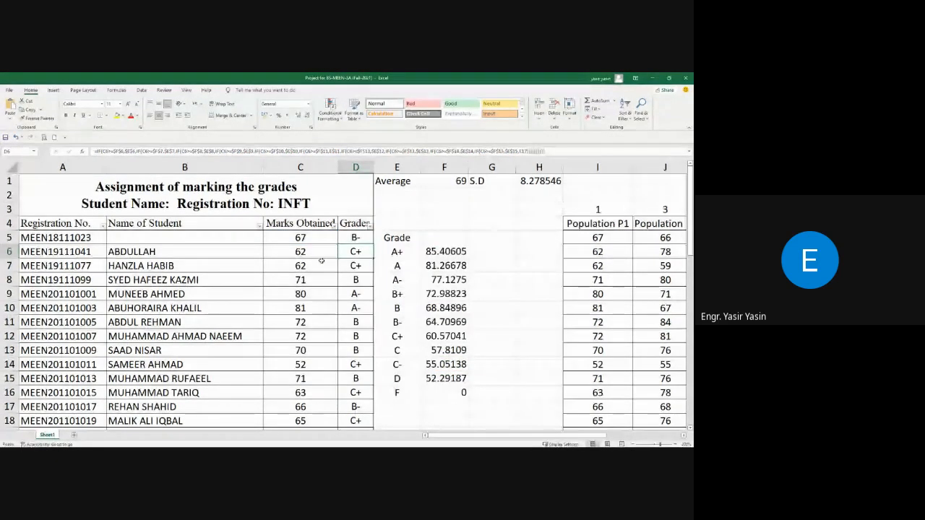
Copy the updated D5 formula down the Grades column through the last student in row 52.
{"action": "left_click", "coordinate": [354, 238]}
{"action": "double_click", "coordinate": [373, 244]}
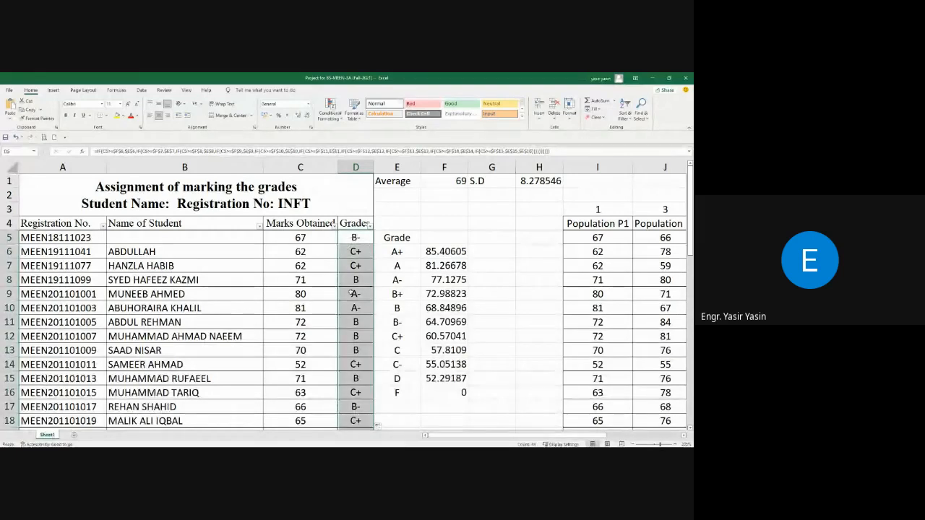
{"action": "scroll", "coordinate": [352, 292], "scroll_direction": "down", "scroll_amount": 14}
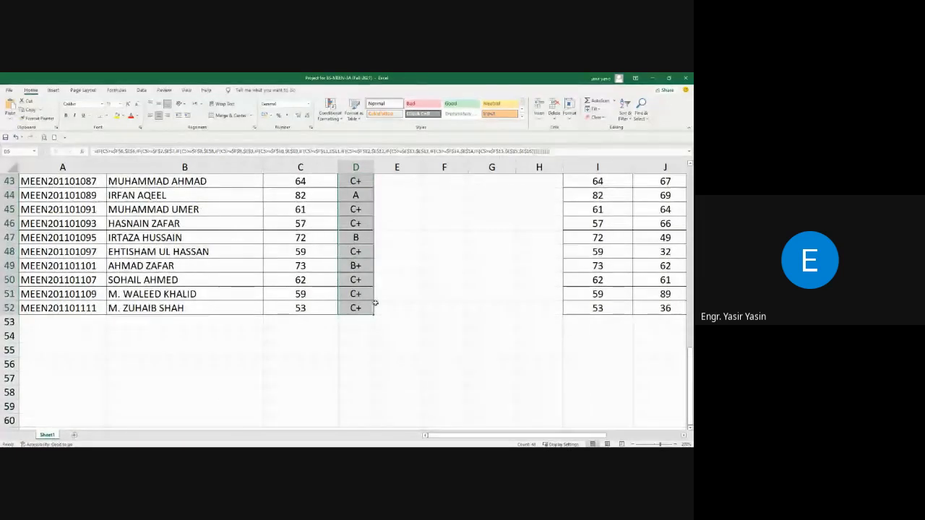
Refill the D5 grade formula down the Grades column to row 52 and check the grades against the marks.
{"action": "scroll", "coordinate": [373, 284], "scroll_direction": "up", "scroll_amount": 14}
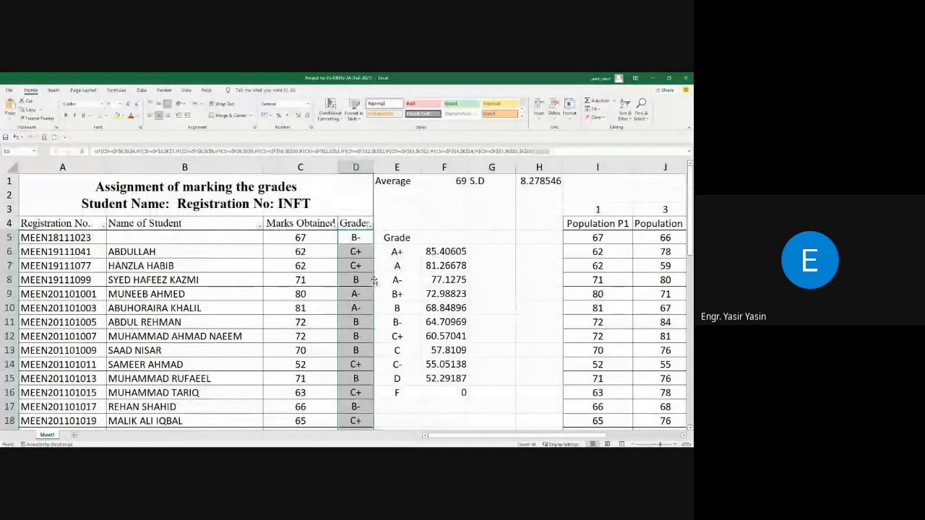
{"action": "left_click", "coordinate": [371, 244]}
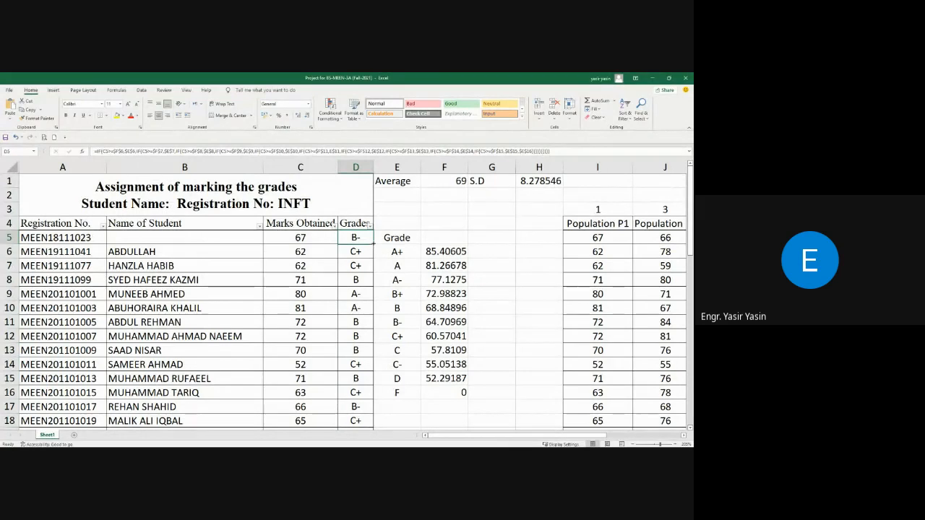
{"action": "double_click", "coordinate": [373, 244]}
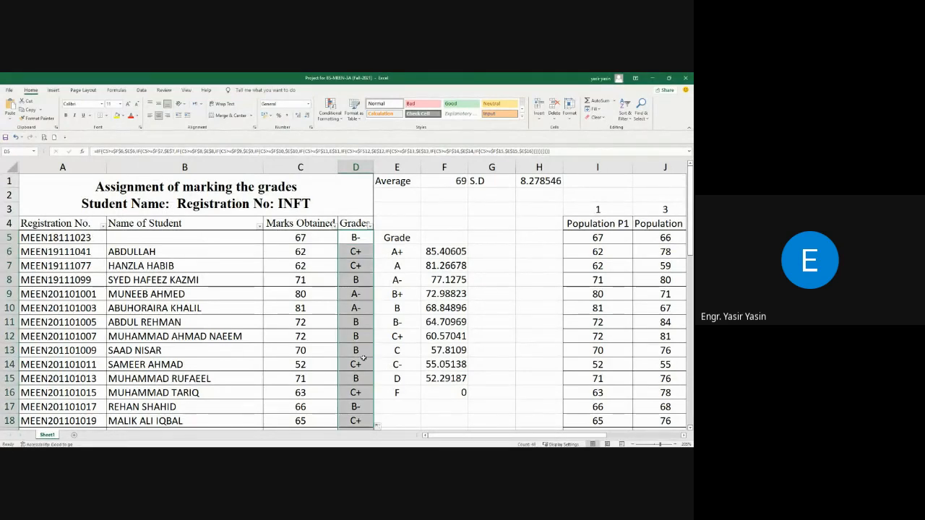
{"action": "scroll", "coordinate": [349, 270], "scroll_direction": "down", "scroll_amount": 16}
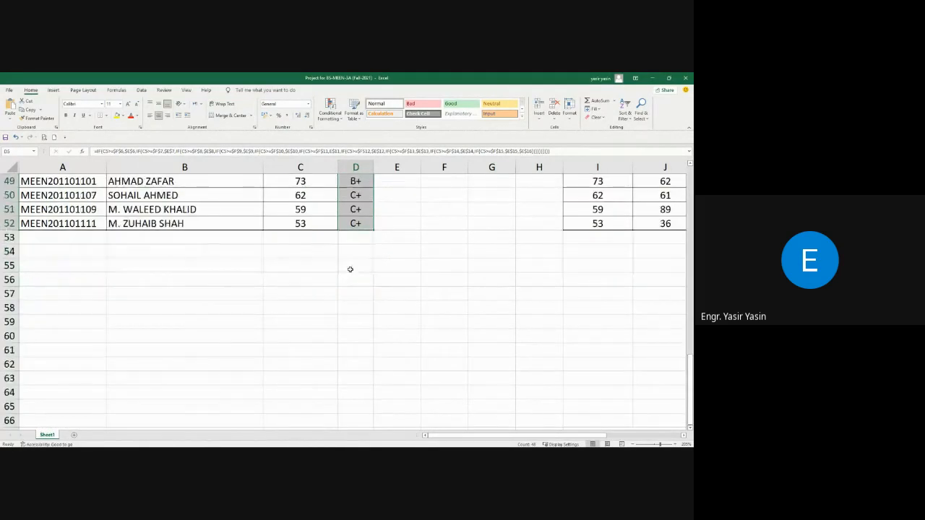
{"action": "scroll", "coordinate": [350, 269], "scroll_direction": "up", "scroll_amount": 5}
{"action": "scroll", "coordinate": [349, 268], "scroll_direction": "up", "scroll_amount": 8}
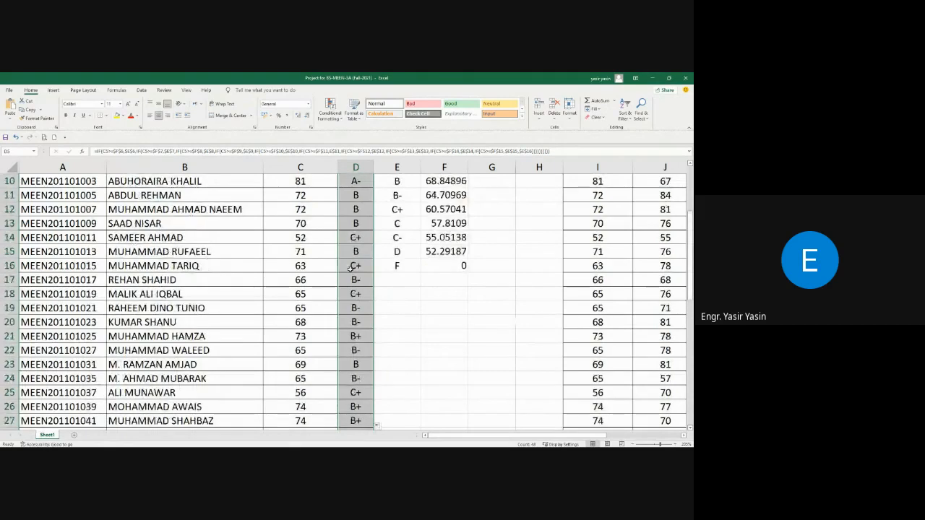
{"action": "scroll", "coordinate": [351, 268], "scroll_direction": "up", "scroll_amount": 3}
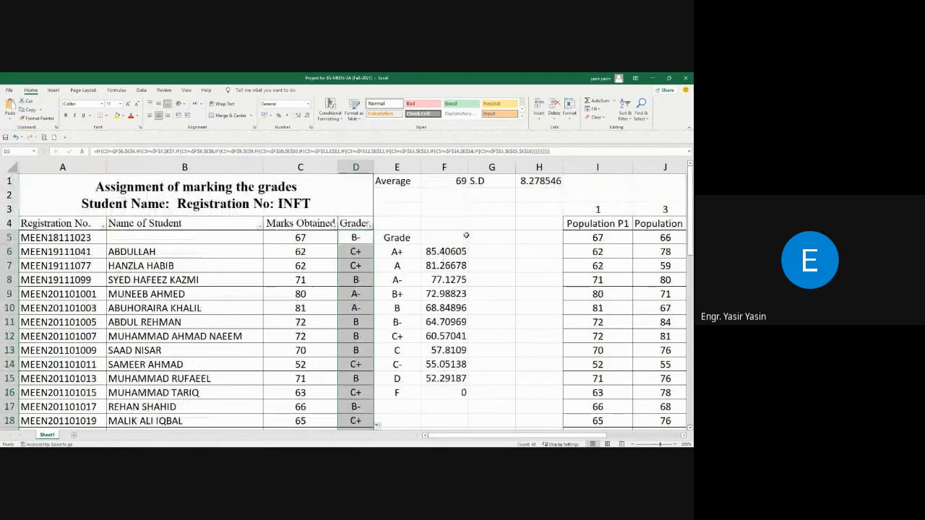
Enter the heading "Limits" in F5 above the grade threshold values.
{"action": "left_click", "coordinate": [444, 237]}
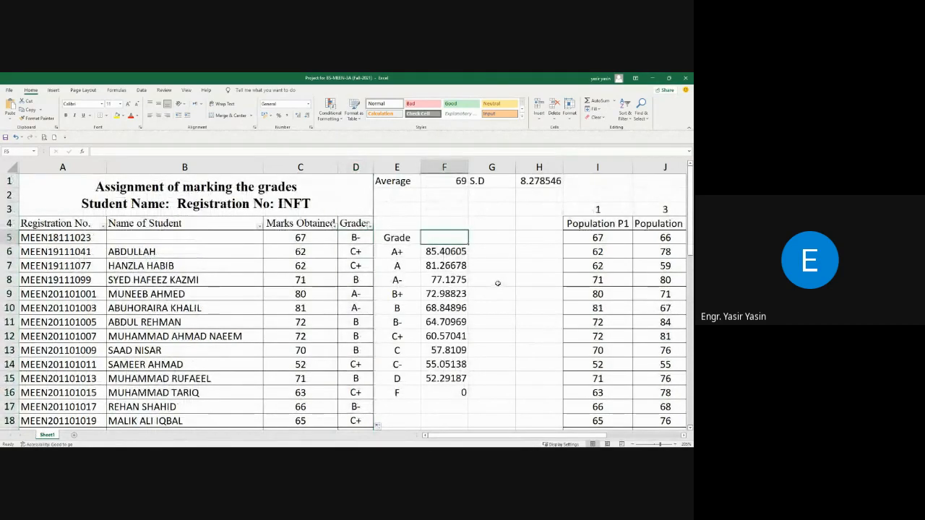
{"action": "type", "text": "Limits"}
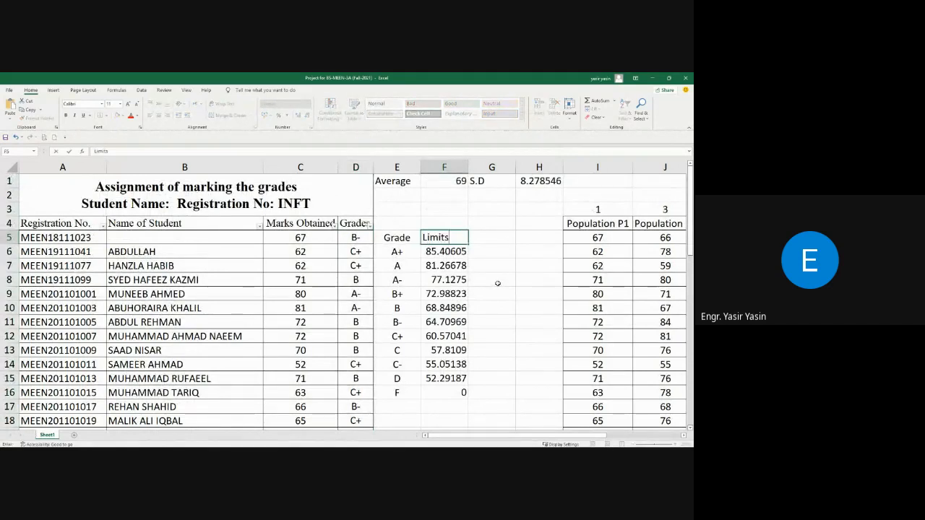
{"action": "key", "text": "Tab"}
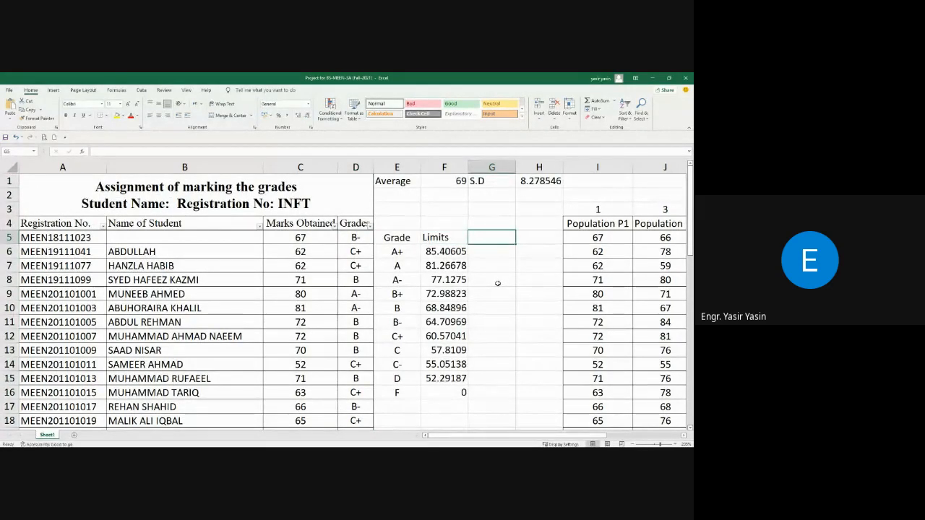
Enter the heading "f" in G5 for the grade frequency column.
{"action": "type", "text": "Cou"}
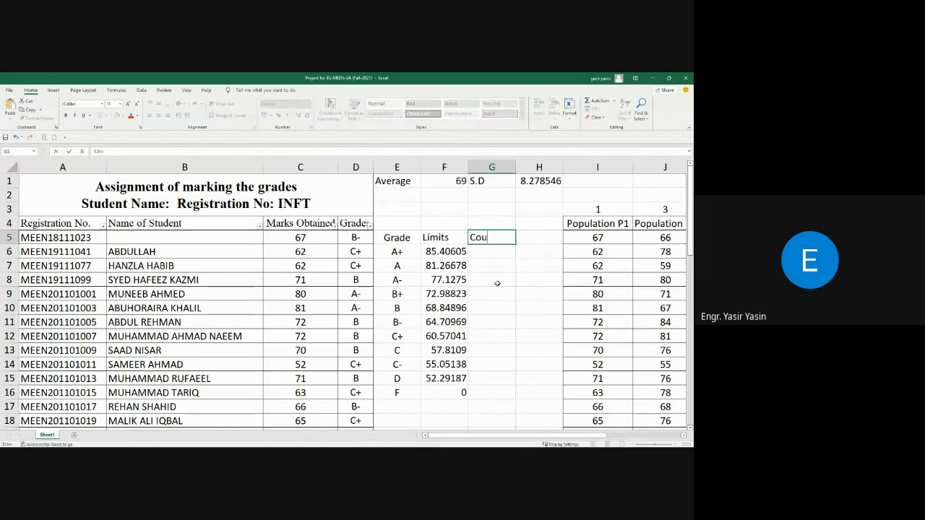
{"action": "key", "text": "BackSpace"}
{"action": "key", "text": "BackSpace"}
{"action": "type", "text": "Grade COunt"}
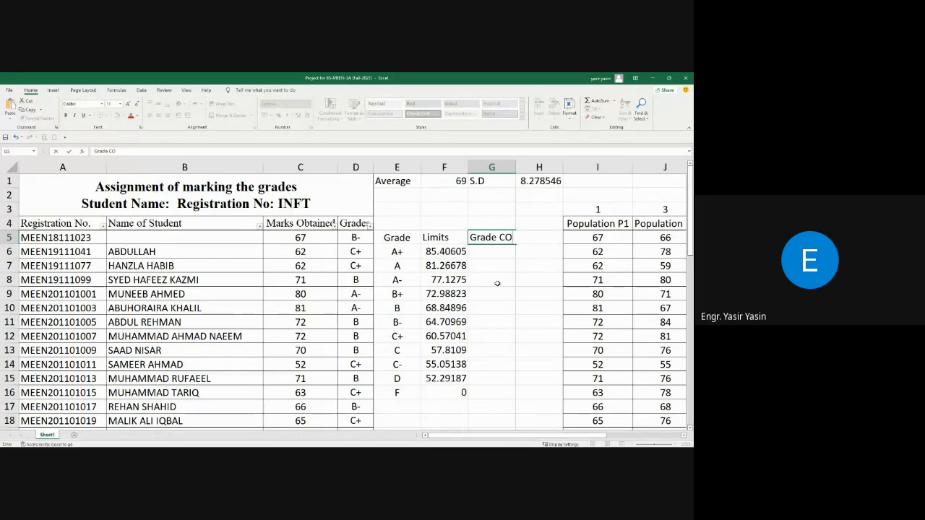
{"action": "key", "text": "BackSpace"}
{"action": "key", "text": "BackSpace"}
{"action": "key", "text": "BackSpace"}
{"action": "key", "text": "BackSpace"}
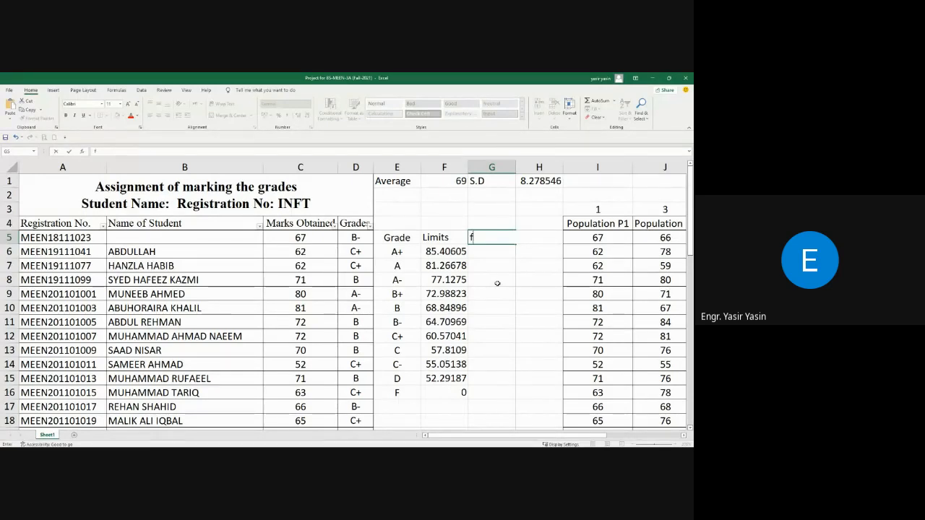
{"action": "key", "text": "Return"}
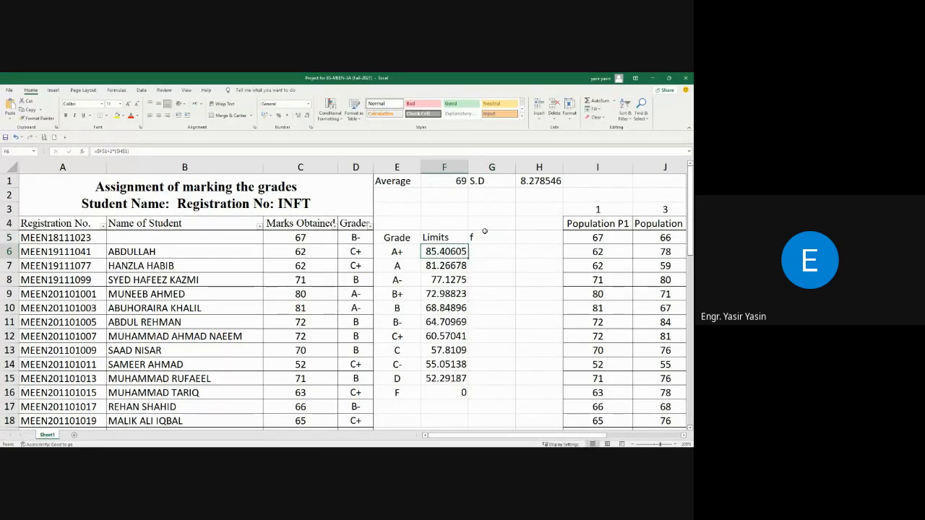
Center the contents of the frequency column cells G5 to G16.
{"action": "left_click_drag", "start_coordinate": [484, 232], "coordinate": [498, 397]}
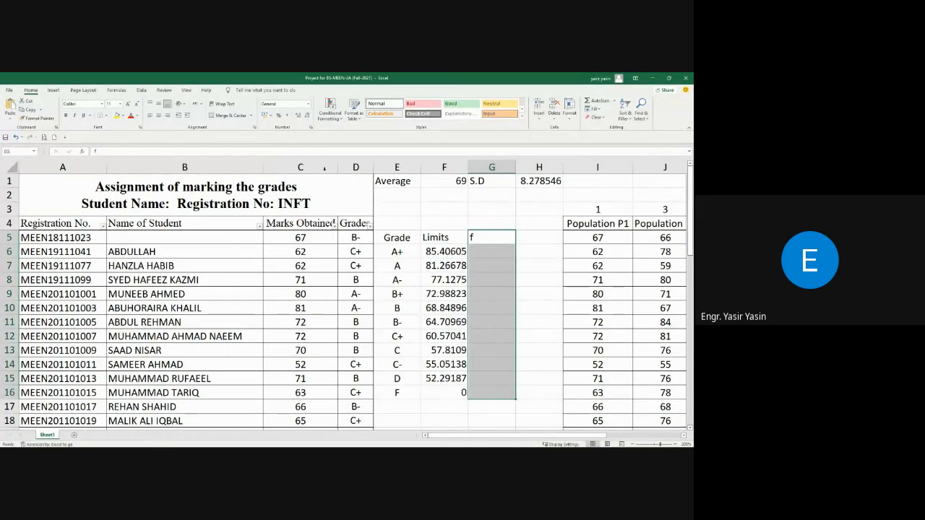
{"action": "left_click", "coordinate": [158, 120]}
{"action": "left_click_drag", "start_coordinate": [491, 238], "coordinate": [491, 354]}
Start a COUNTIF formula in G6, next to the A+ threshold, removing any stray characters from the function name.
{"action": "left_click", "coordinate": [492, 256]}
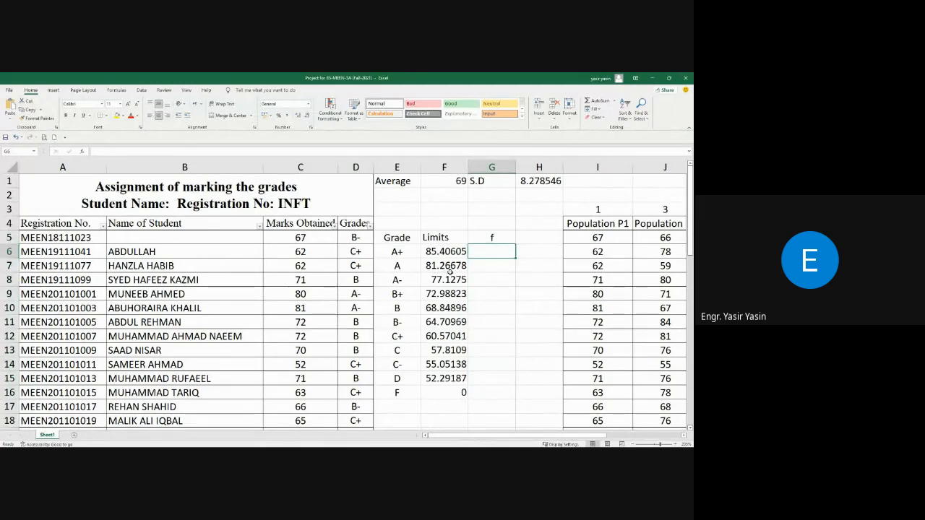
{"action": "type", "text": "=count"}
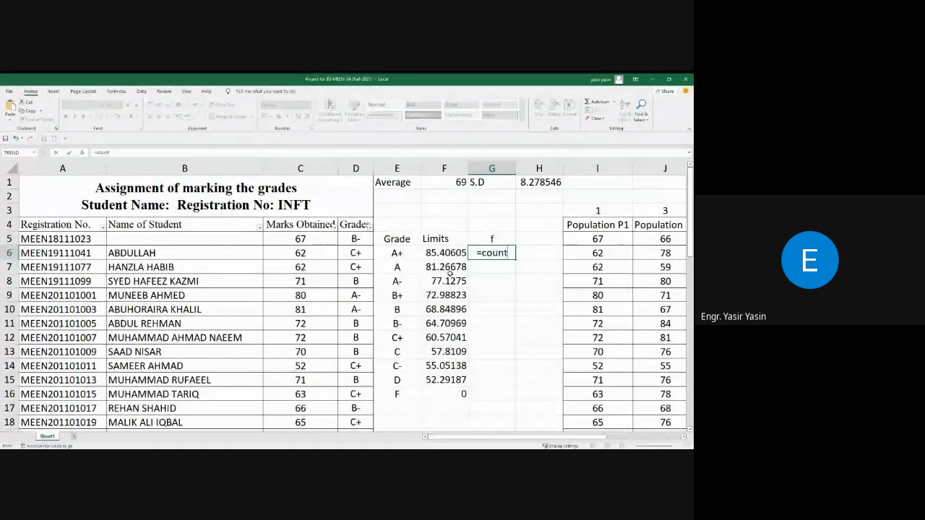
{"action": "key", "text": "Tab"}
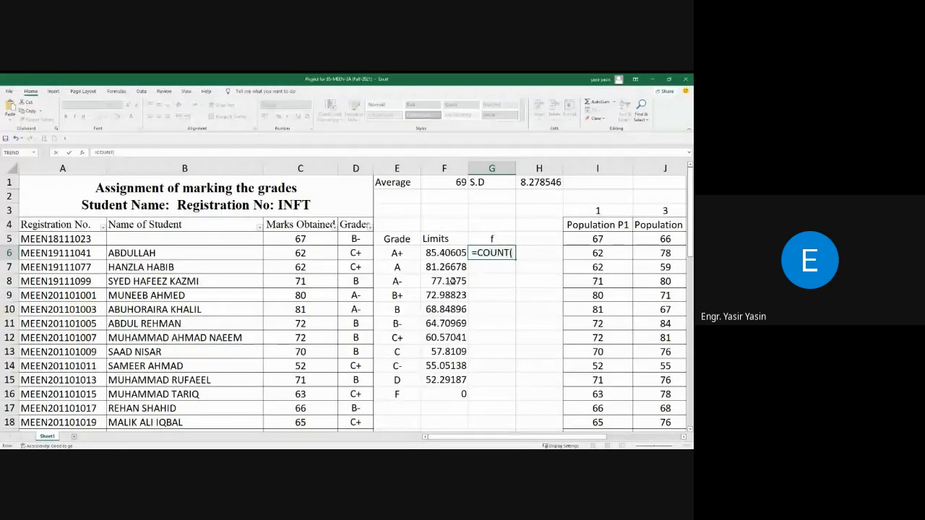
{"action": "key", "text": "BackSpace"}
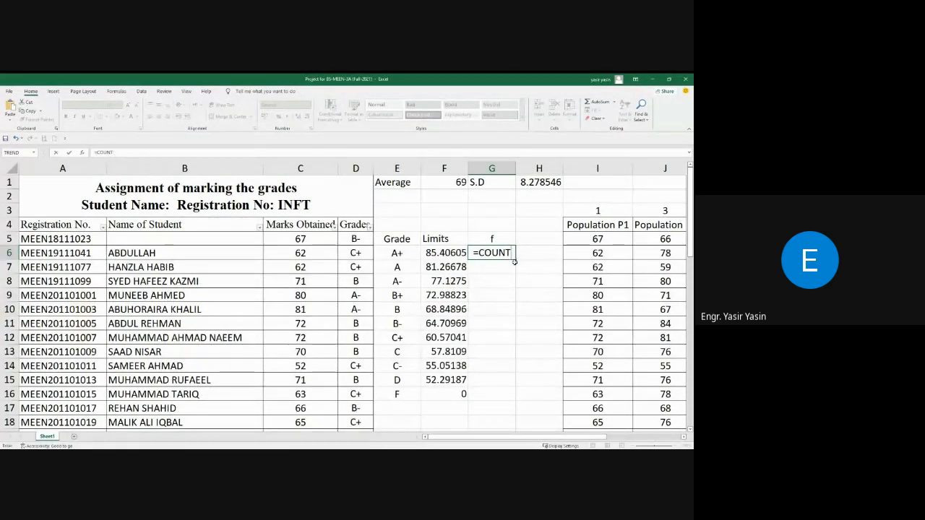
{"action": "type", "text": "ifffffffffffffffffffffffffff"}
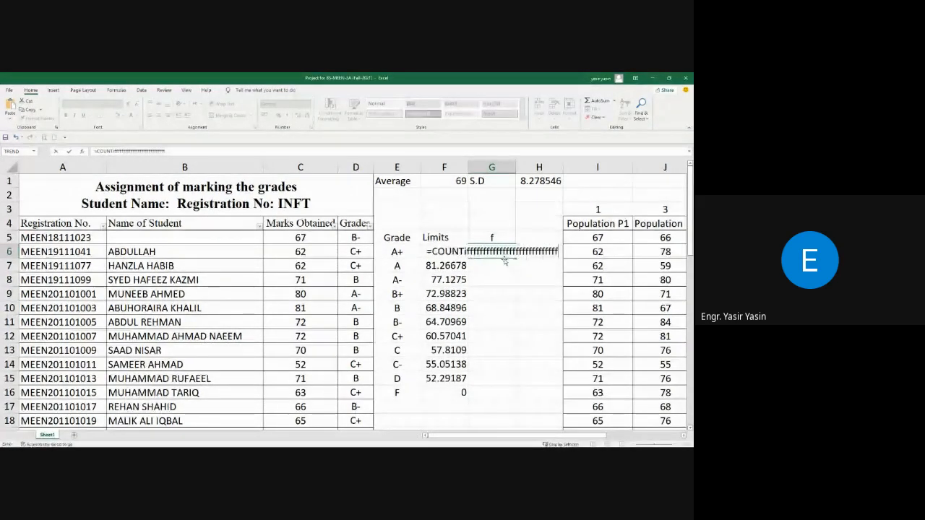
{"action": "type", "text": "fffffffffffffffff"}
{"action": "key", "text": "BackSpace"}
{"action": "key", "text": "BackSpace"}
{"action": "key", "text": "BackSpace"}
{"action": "key", "text": "BackSpace"}
{"action": "key", "text": "BackSpace"}
{"action": "key", "text": "BackSpace"}
{"action": "key", "text": "BackSpace"}
{"action": "key", "text": "BackSpace"}
{"action": "key", "text": "BackSpace"}
{"action": "key", "text": "BackSpace"}
{"action": "key", "text": "BackSpace"}
{"action": "key", "text": "BackSpace"}
{"action": "key", "text": "BackSpace"}
{"action": "key", "text": "BackSpace"}
{"action": "key", "text": "BackSpace"}
{"action": "key", "text": "BackSpace"}
{"action": "key", "text": "BackSpace"}
{"action": "key", "text": "BackSpace"}
{"action": "key", "text": "BackSpace"}
{"action": "key", "text": "BackSpace"}
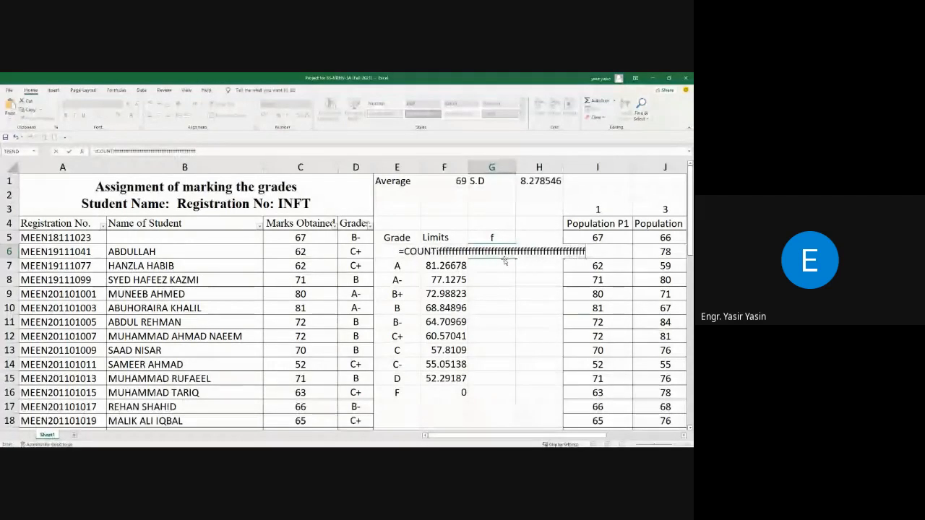
{"action": "key", "text": "BackSpace"}
{"action": "key", "text": "BackSpace"}
{"action": "key", "text": "BackSpace"}
{"action": "key", "text": "BackSpace"}
{"action": "key", "text": "BackSpace"}
{"action": "key", "text": "BackSpace"}
{"action": "key", "text": "BackSpace"}
{"action": "key", "text": "BackSpace"}
{"action": "key", "text": "BackSpace"}
{"action": "key", "text": "BackSpace"}
{"action": "key", "text": "BackSpace"}
{"action": "key", "text": "BackSpace"}
{"action": "key", "text": "BackSpace"}
{"action": "key", "text": "BackSpace"}
{"action": "key", "text": "BackSpace"}
{"action": "key", "text": "BackSpace"}
{"action": "key", "text": "BackSpace"}
{"action": "key", "text": "BackSpace"}
{"action": "key", "text": "BackSpace"}
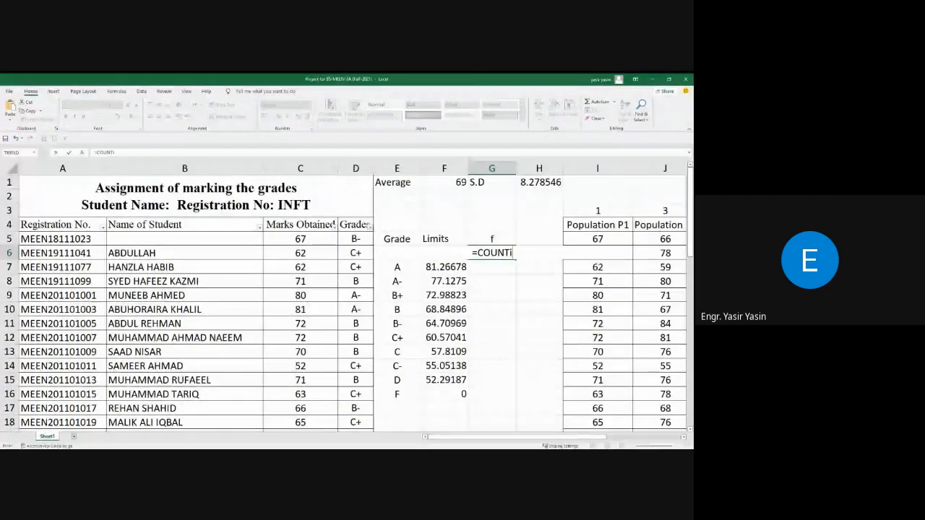
{"action": "double_click", "coordinate": [510, 268]}
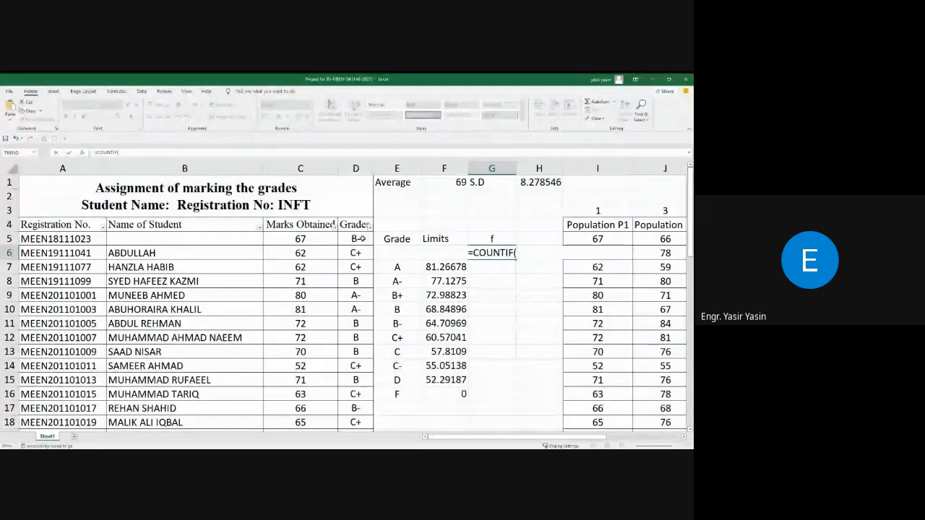
Give the G6 COUNTIF formula the range D5:D52 and the A+ grade cell E6 as its criterion.
{"action": "left_click", "coordinate": [355, 238]}
{"action": "key", "text": "ctrl+shift+Down"}
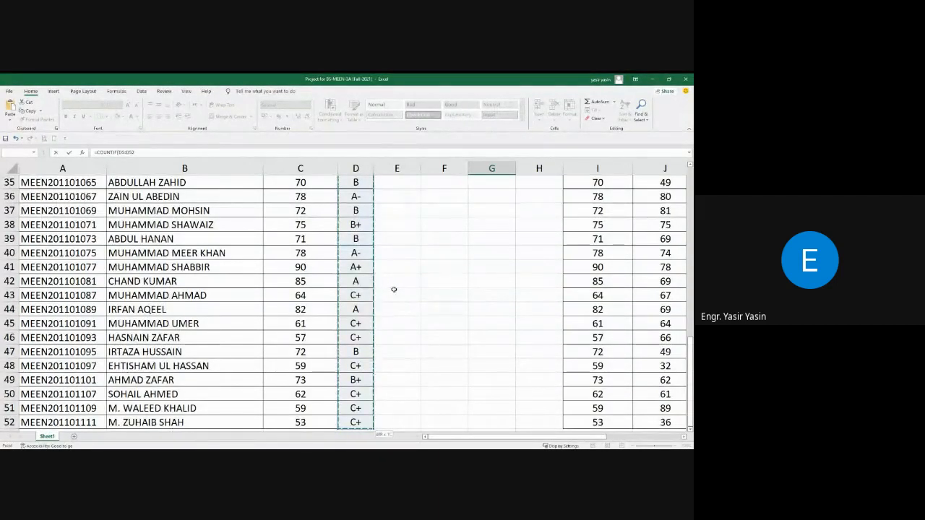
{"action": "type", "text": ","}
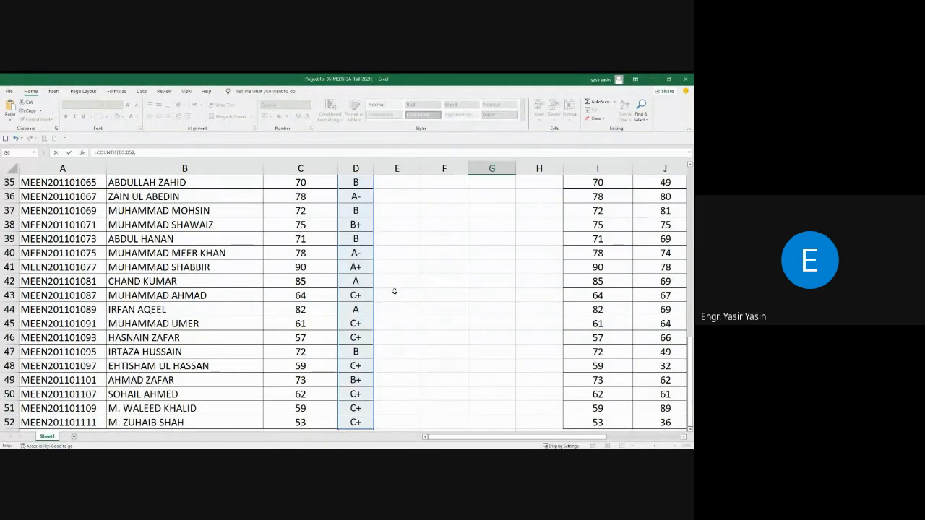
{"action": "scroll", "coordinate": [554, 233], "scroll_direction": "up", "scroll_amount": 11}
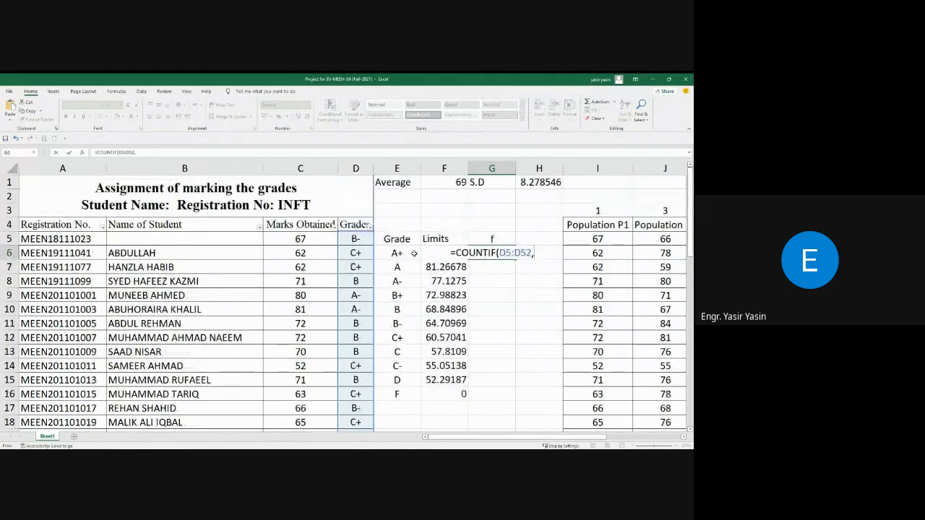
{"action": "left_click", "coordinate": [399, 252]}
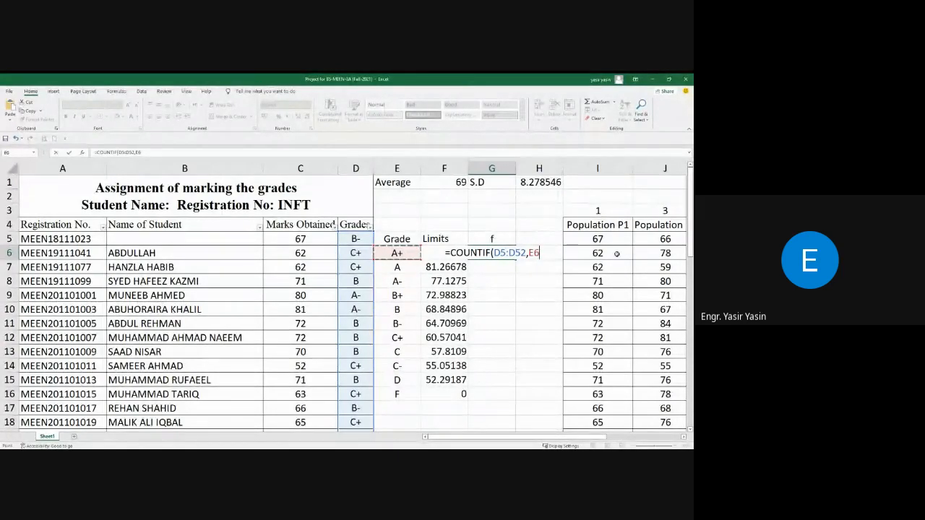
Make the COUNTIF range in G6 absolute as $D$5:$D$52 and commit the formula.
{"action": "left_click", "coordinate": [512, 253]}
{"action": "type", "text": "$D"}
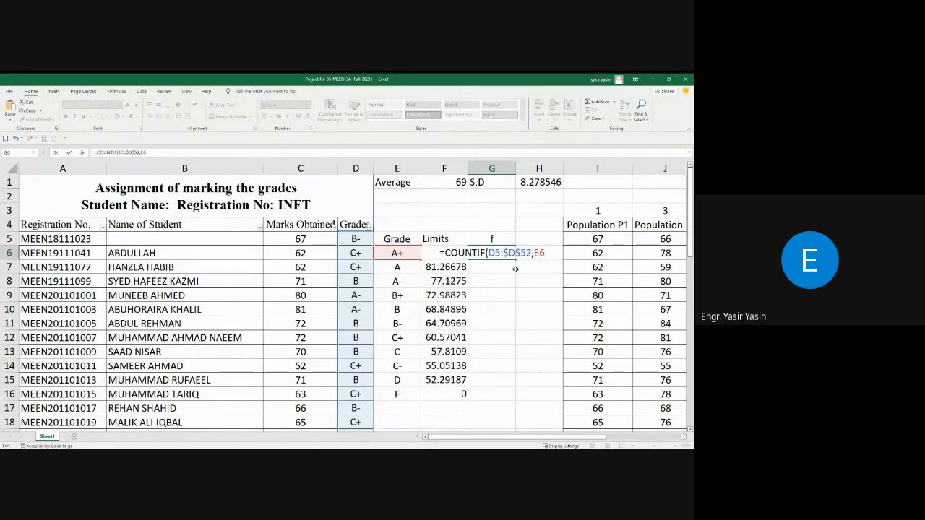
{"action": "type", "text": "$D"}
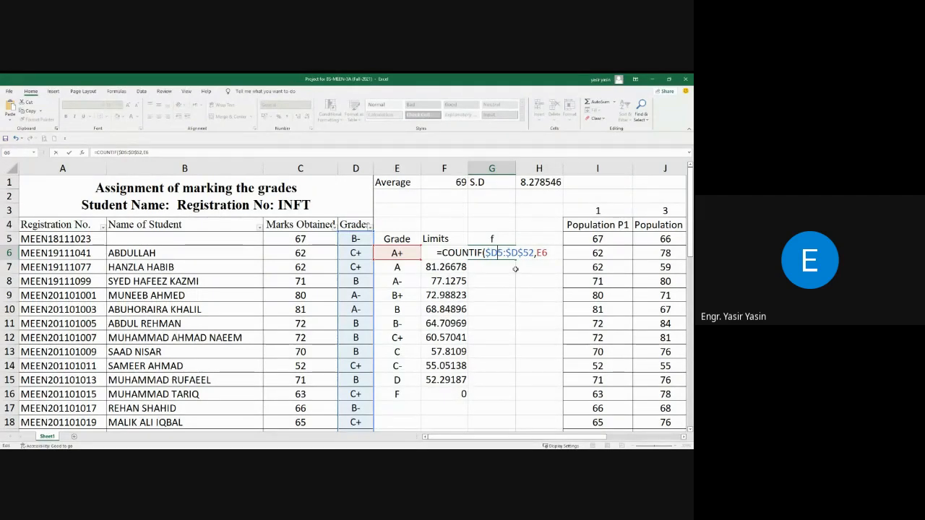
{"action": "type", "text": "$"}
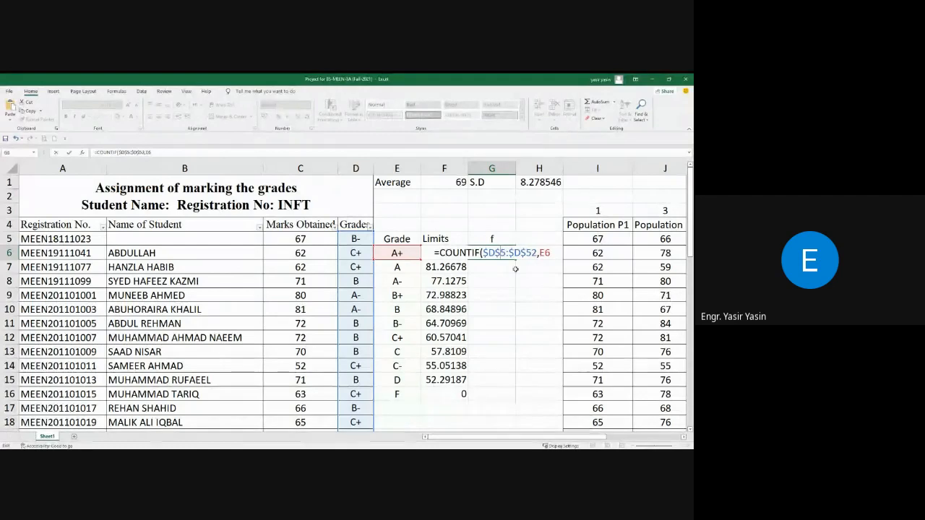
{"action": "key", "text": "Return"}
Fill the G6 COUNTIF formula down to G16 for all grades and compare the counts with the student list.
{"action": "left_click", "coordinate": [503, 253]}
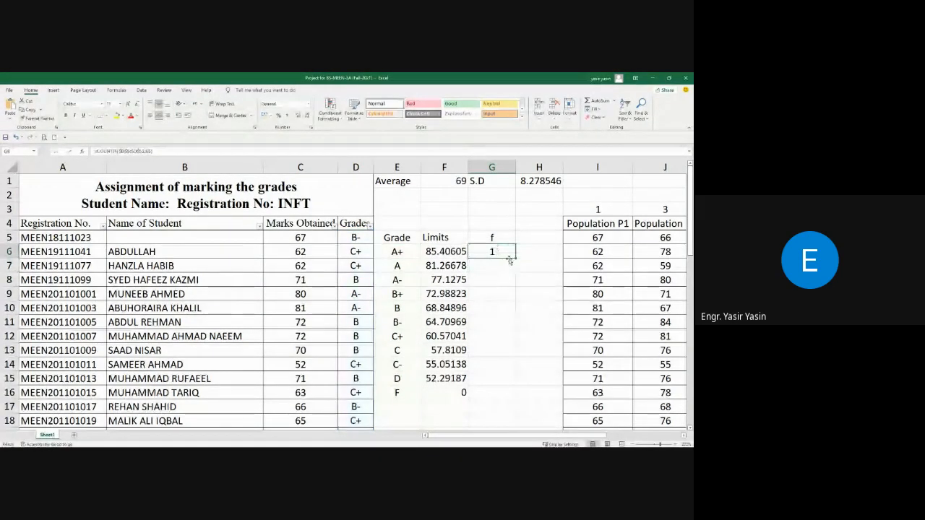
{"action": "double_click", "coordinate": [515, 258]}
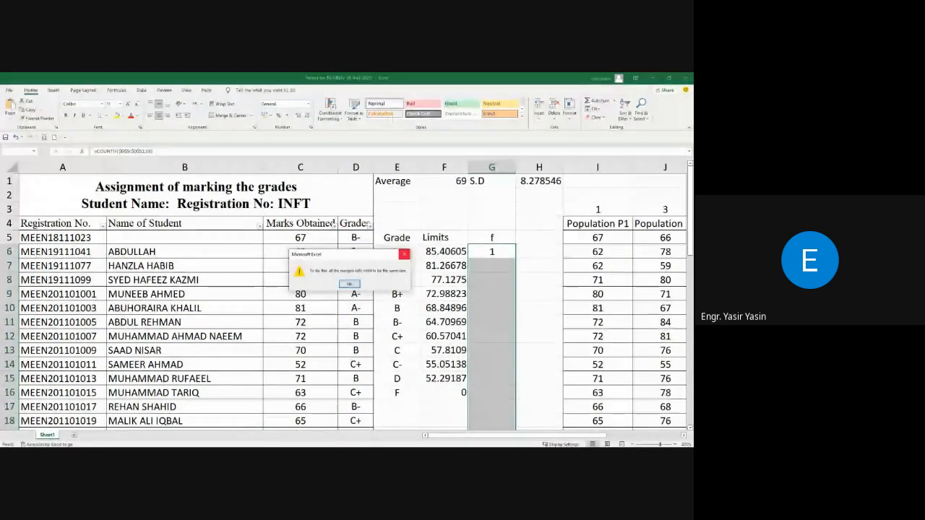
{"action": "left_click", "coordinate": [404, 254]}
{"action": "left_click_drag", "start_coordinate": [515, 258], "coordinate": [500, 404]}
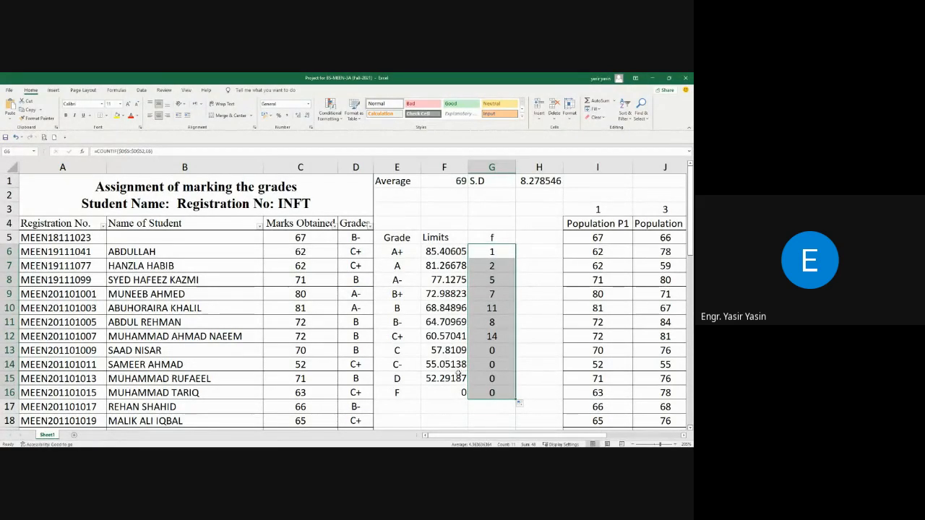
{"action": "scroll", "coordinate": [457, 372], "scroll_direction": "down", "scroll_amount": 6}
{"action": "scroll", "coordinate": [458, 373], "scroll_direction": "down", "scroll_amount": 8}
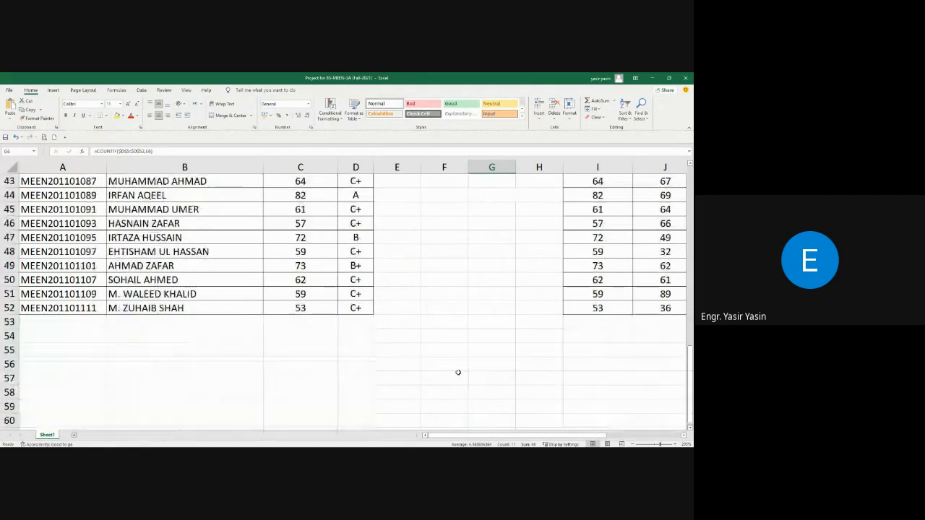
{"action": "scroll", "coordinate": [462, 336], "scroll_direction": "up", "scroll_amount": 8}
{"action": "scroll", "coordinate": [457, 341], "scroll_direction": "up", "scroll_amount": 7}
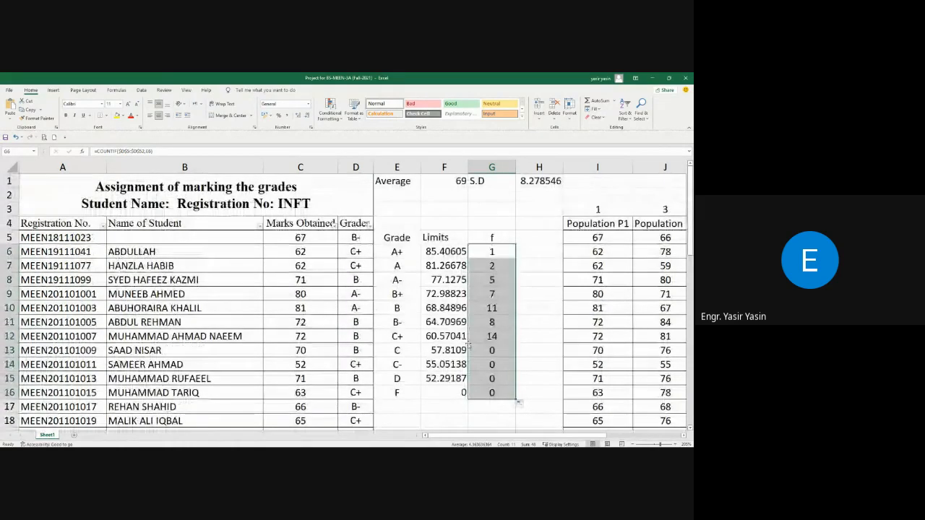
Change the header in G5 to "No. of Students" and widen column G to fit it.
{"action": "left_click", "coordinate": [487, 238]}
{"action": "type", "text": "No. o"}
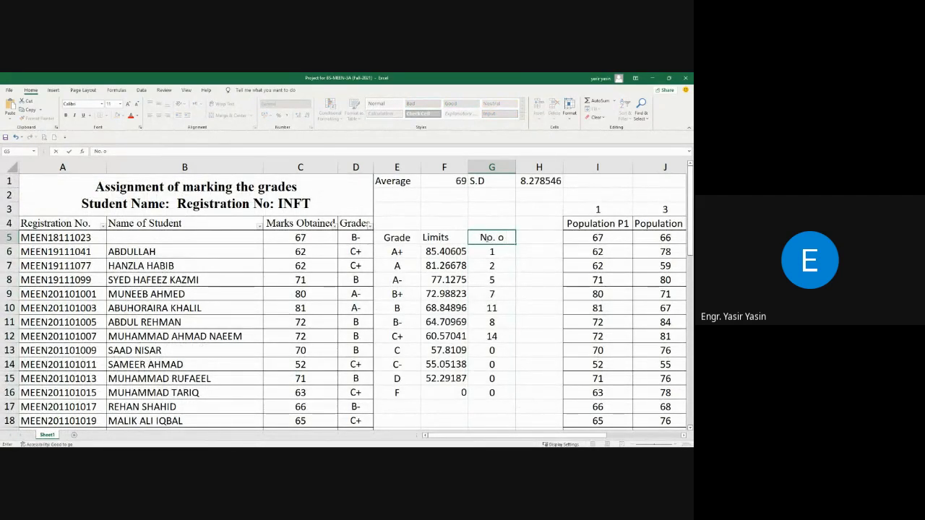
{"action": "type", "text": "f Students"}
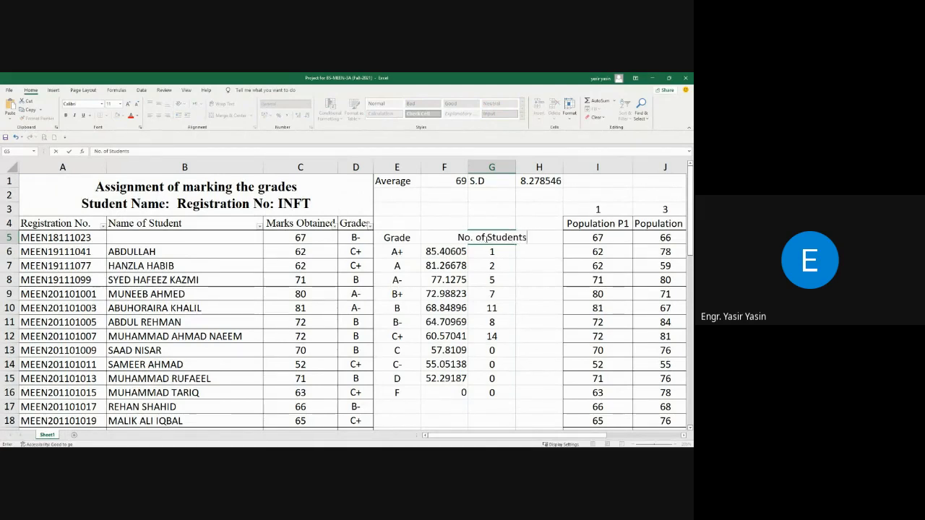
{"action": "key", "text": "Return"}
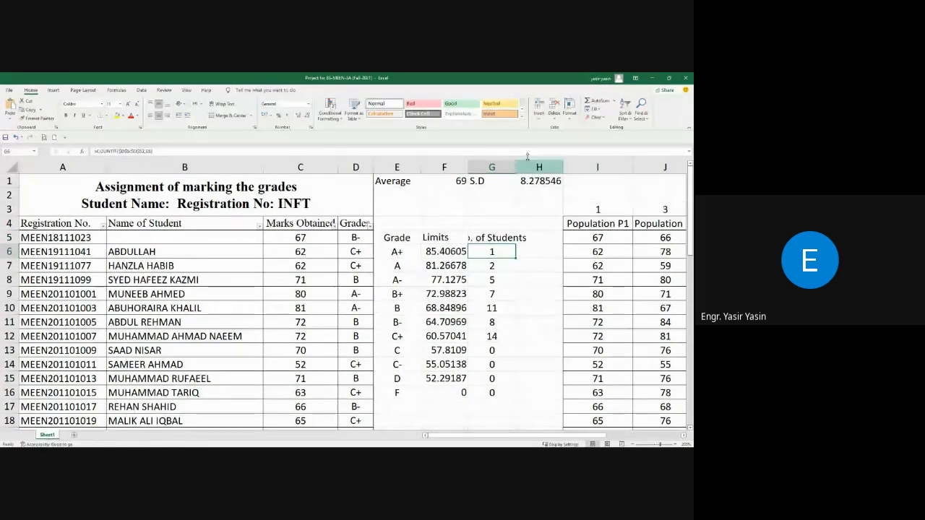
{"action": "double_click", "coordinate": [516, 167]}
{"action": "left_click", "coordinate": [497, 265]}
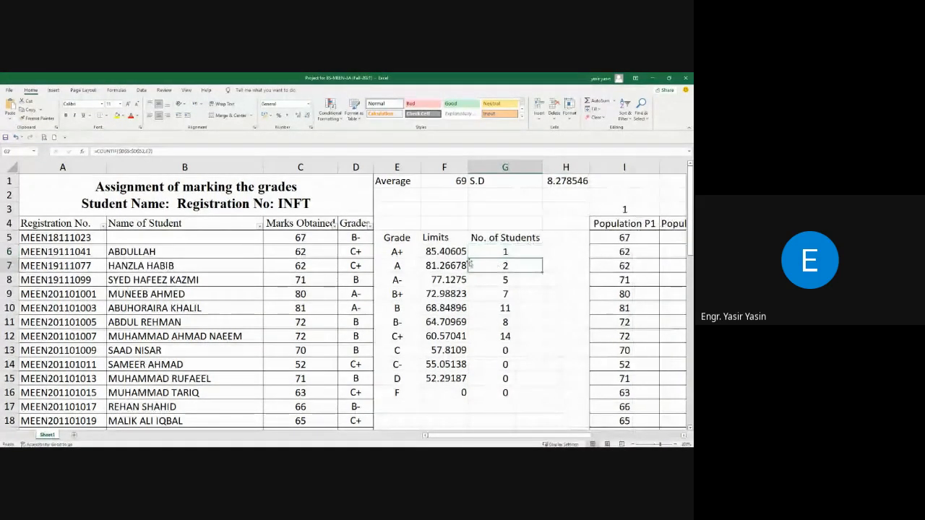
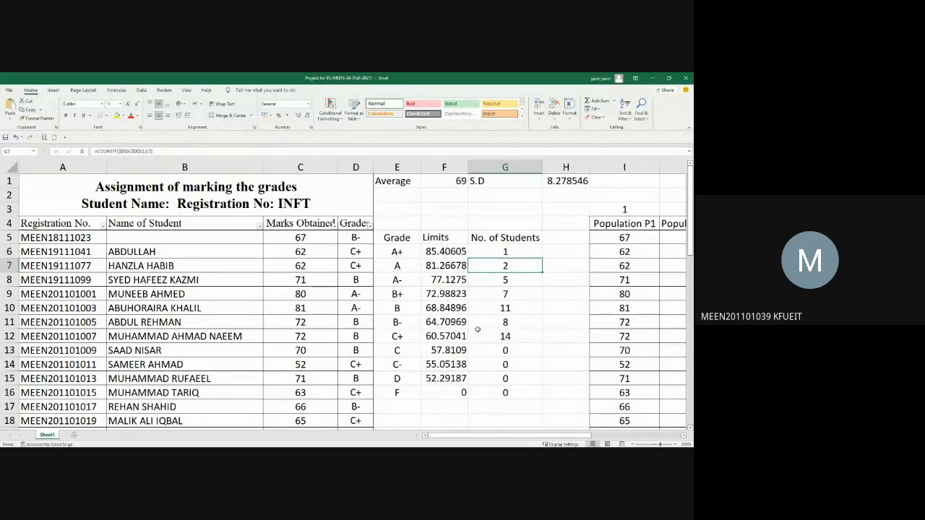
Inspect the COUNTIF formula in G6, tracing its range $D$5:$D$52 through the student list and its criterion to the A+ grade cell.
{"action": "left_click", "coordinate": [519, 252]}
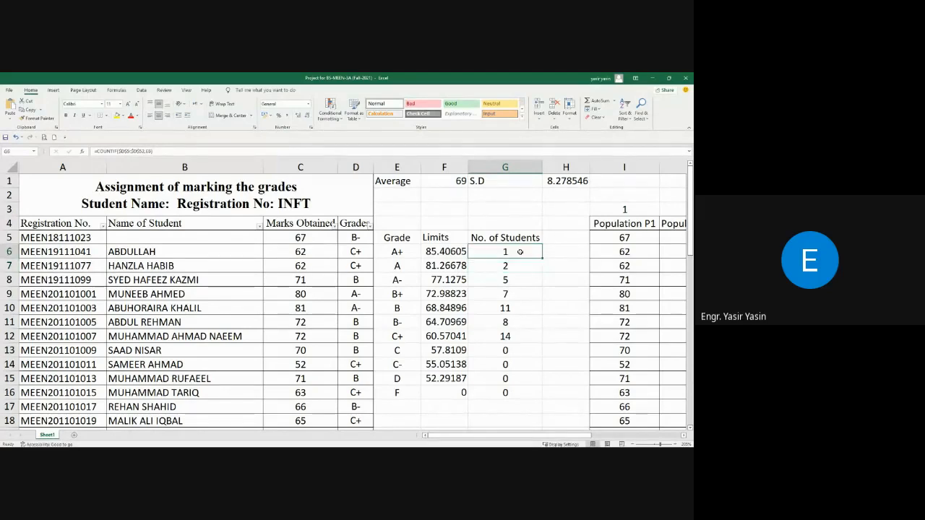
{"action": "double_click", "coordinate": [519, 253]}
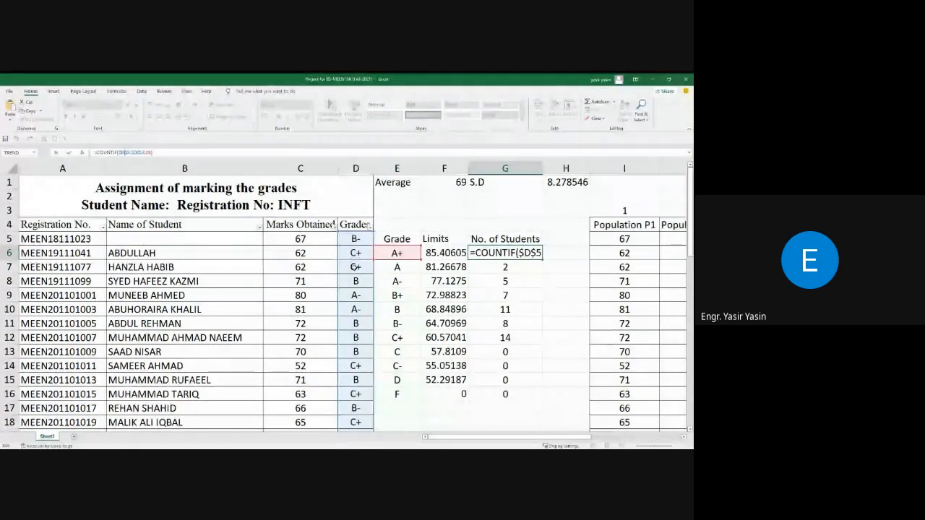
{"action": "scroll", "coordinate": [355, 267], "scroll_direction": "down", "scroll_amount": 12}
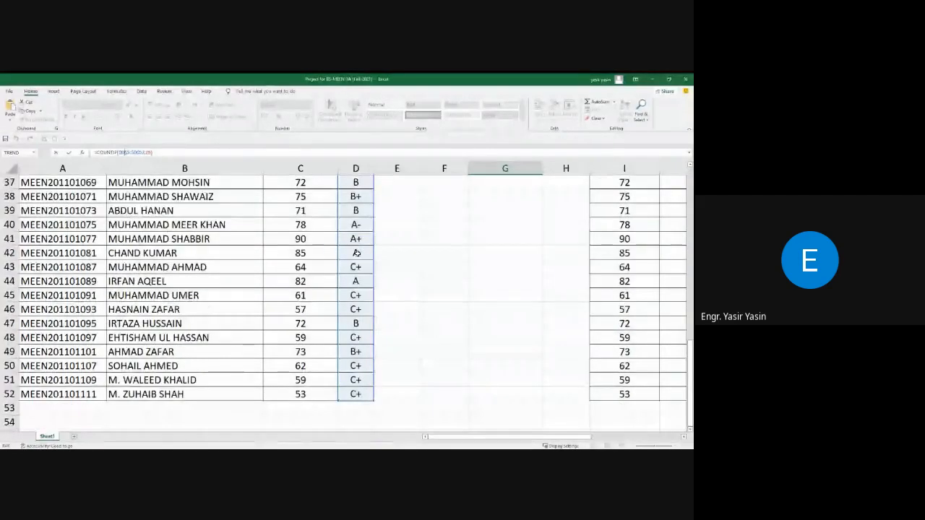
{"action": "scroll", "coordinate": [357, 252], "scroll_direction": "up", "scroll_amount": 12}
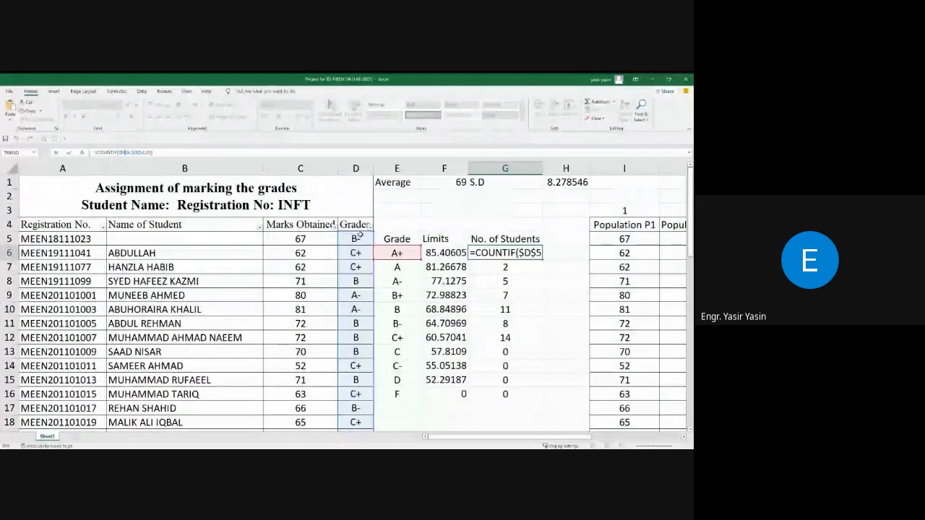
{"action": "scroll", "coordinate": [356, 303], "scroll_direction": "down", "scroll_amount": 16}
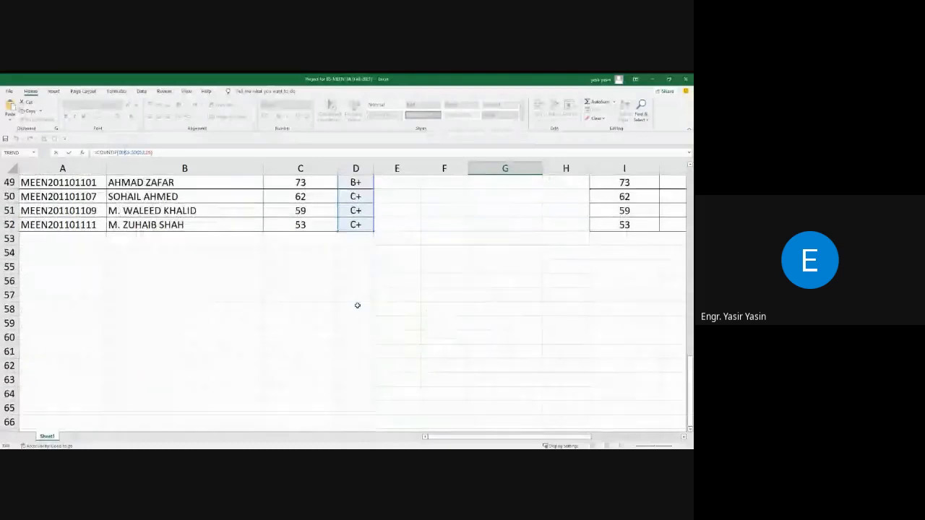
{"action": "scroll", "coordinate": [357, 305], "scroll_direction": "up", "scroll_amount": 16}
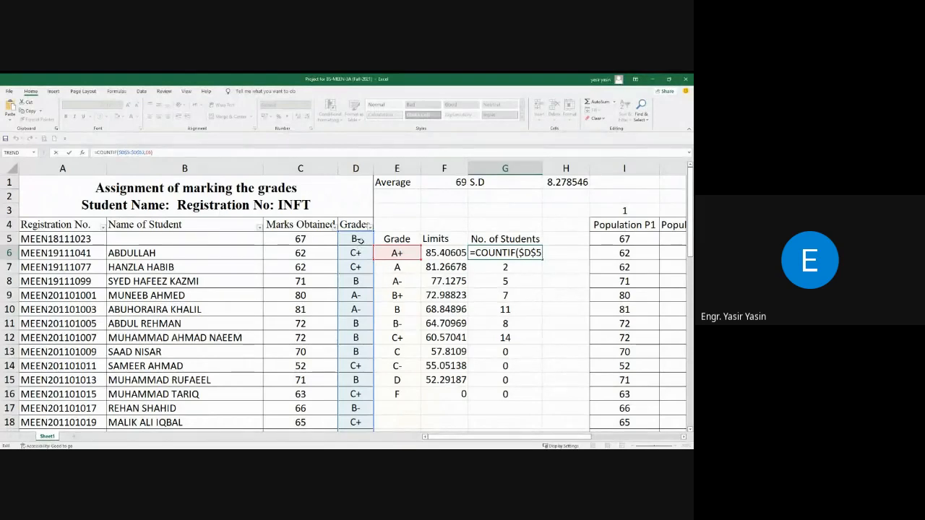
{"action": "scroll", "coordinate": [359, 240], "scroll_direction": "down", "scroll_amount": 11}
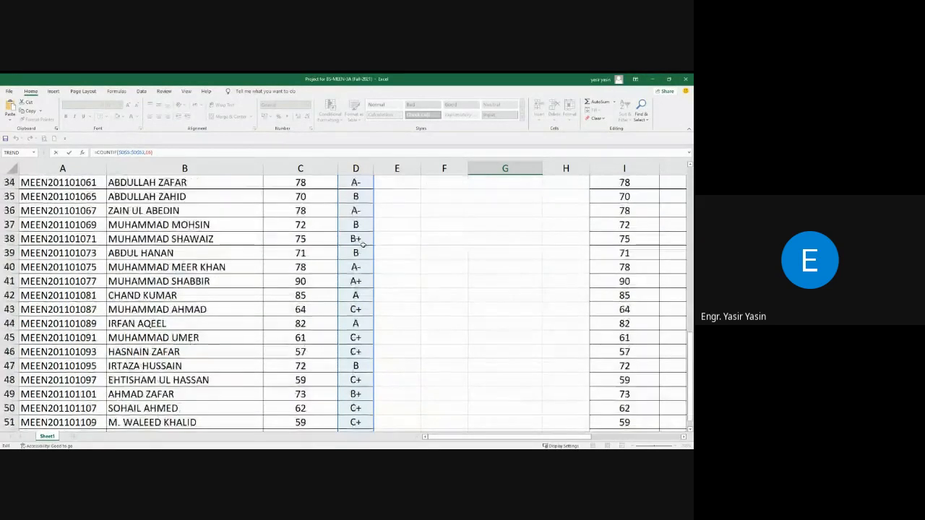
{"action": "scroll", "coordinate": [362, 244], "scroll_direction": "up", "scroll_amount": 11}
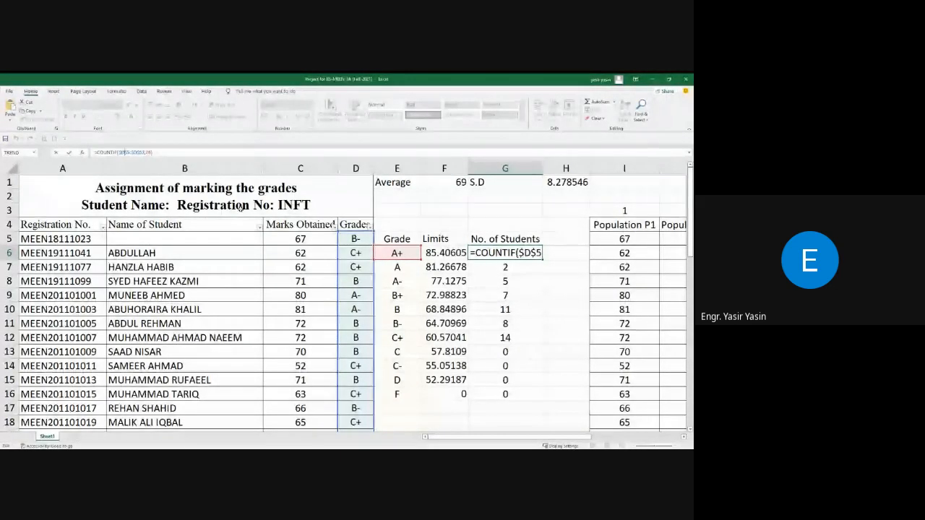
{"action": "left_click", "coordinate": [147, 168]}
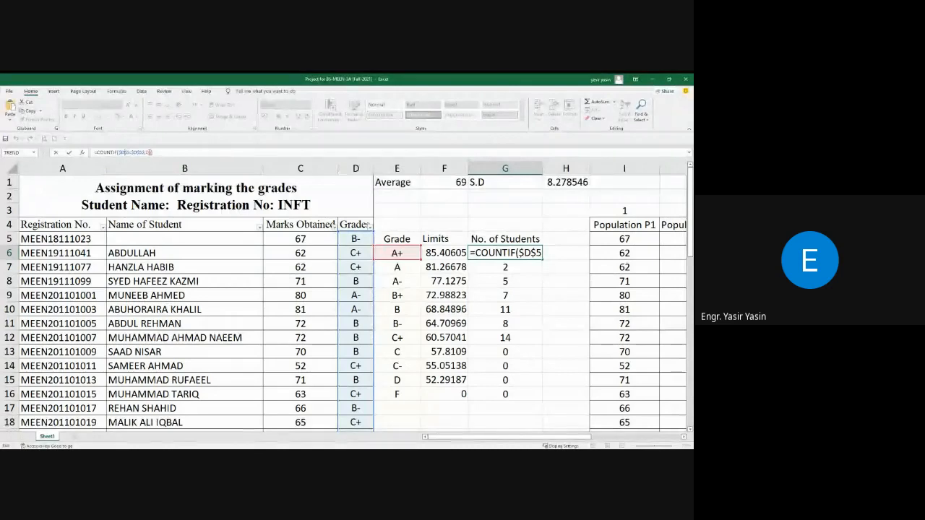
{"action": "left_click", "coordinate": [151, 153]}
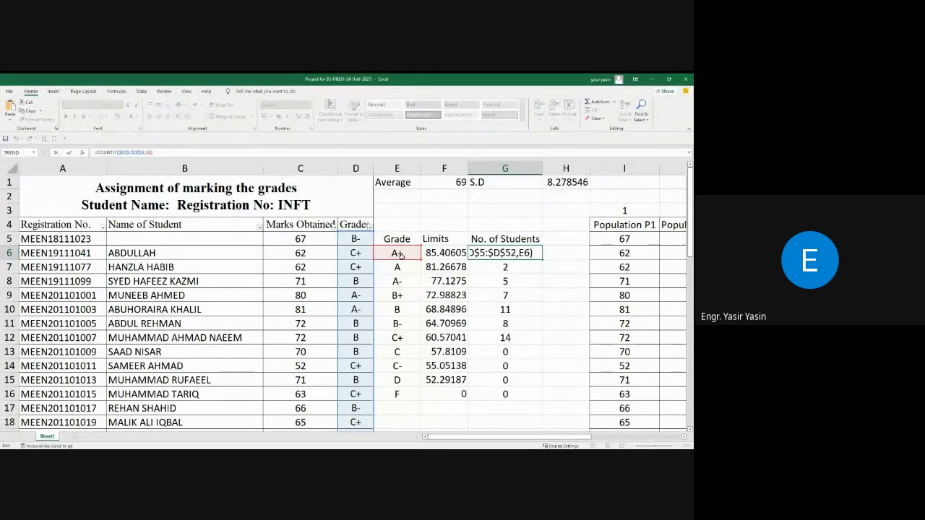
{"action": "key", "text": "Return"}
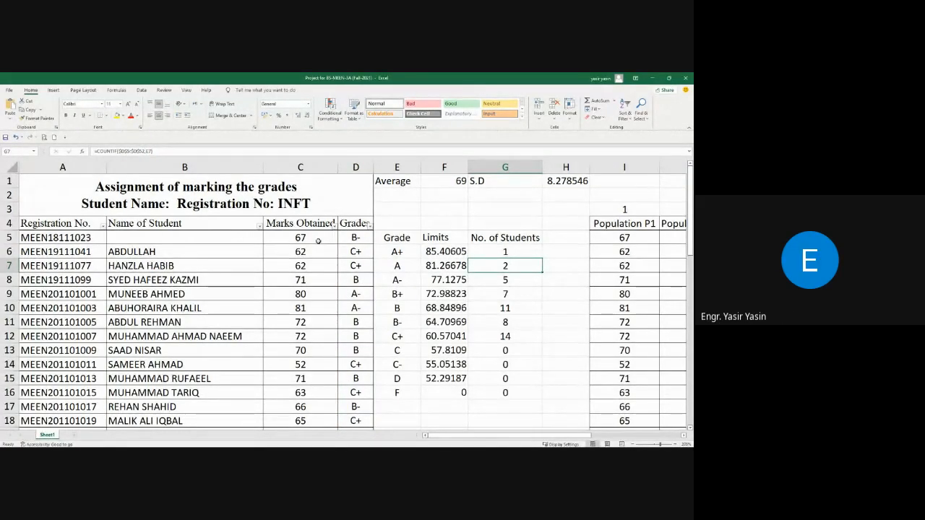
Reopen the G6 COUNTIF formula and follow its highlighted range from the first to the last student grade in column D.
{"action": "left_click", "coordinate": [511, 251]}
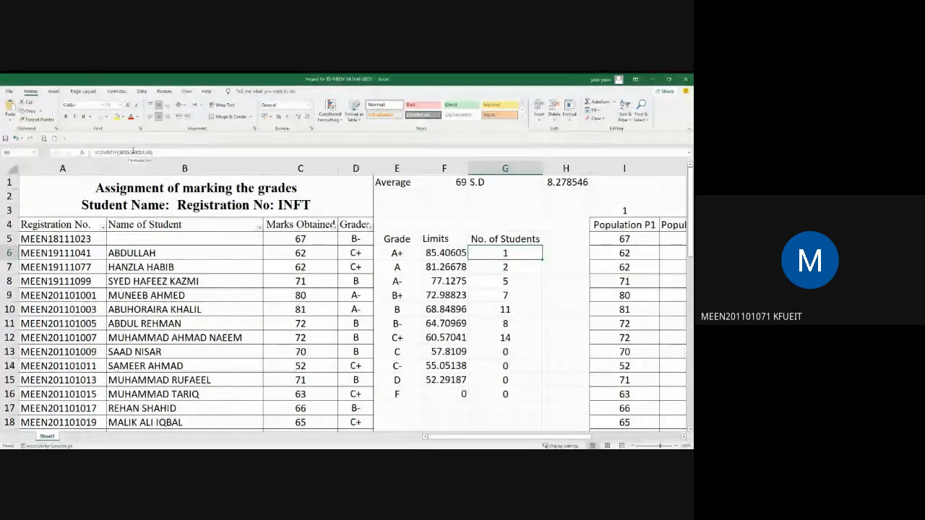
{"action": "left_click", "coordinate": [132, 151]}
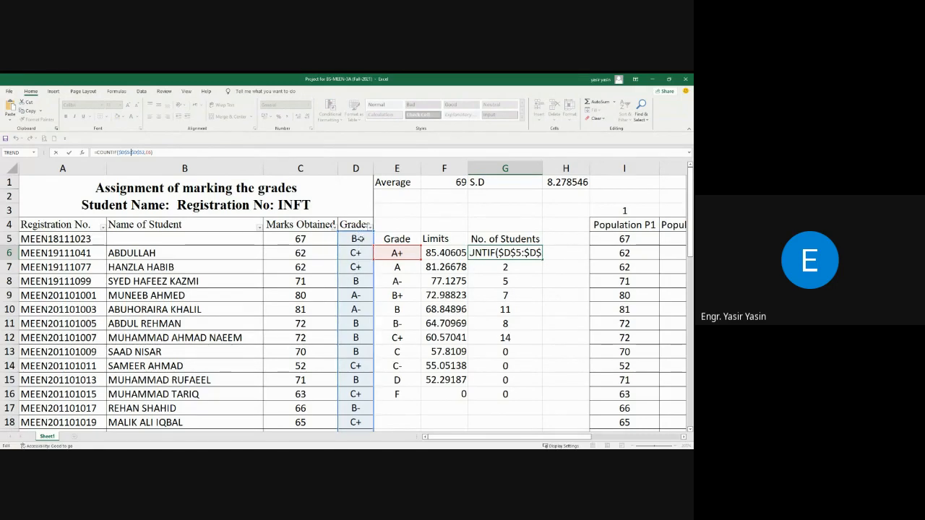
{"action": "scroll", "coordinate": [357, 253], "scroll_direction": "down", "scroll_amount": 1}
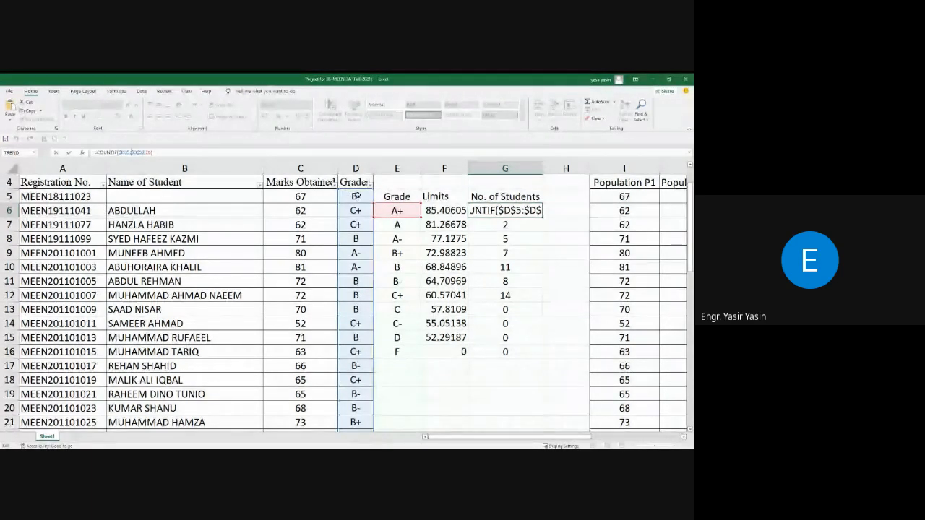
{"action": "scroll", "coordinate": [351, 268], "scroll_direction": "down", "scroll_amount": 9}
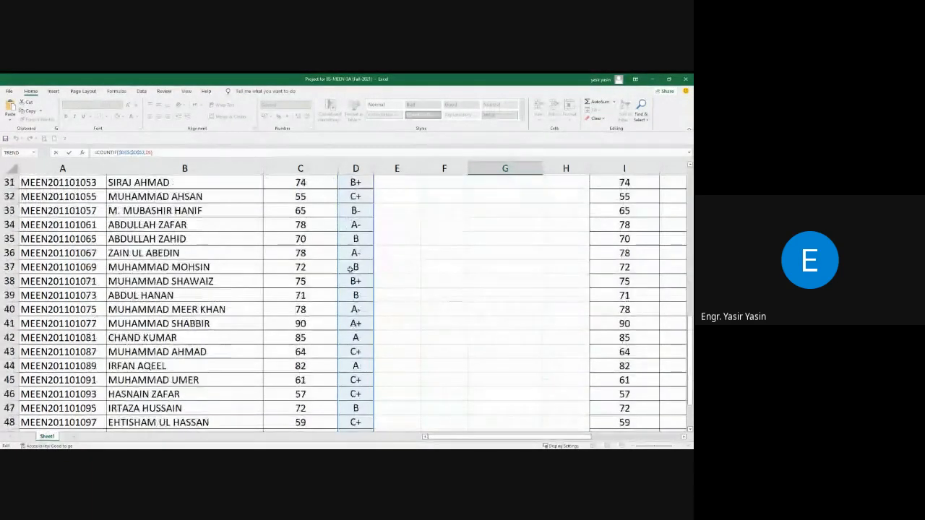
{"action": "scroll", "coordinate": [348, 371], "scroll_direction": "down", "scroll_amount": 3}
{"action": "scroll", "coordinate": [352, 359], "scroll_direction": "up", "scroll_amount": 13}
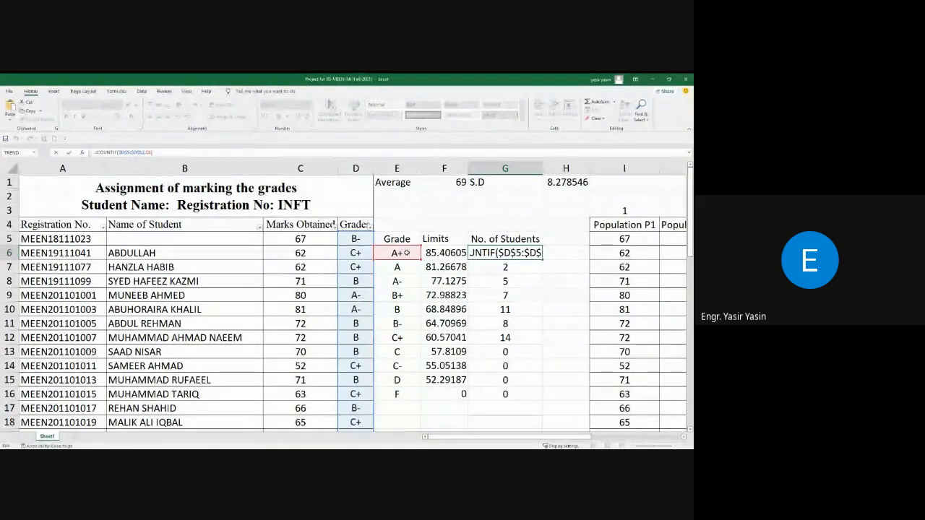
{"action": "key", "text": "Return"}
{"action": "key", "text": "Up"}
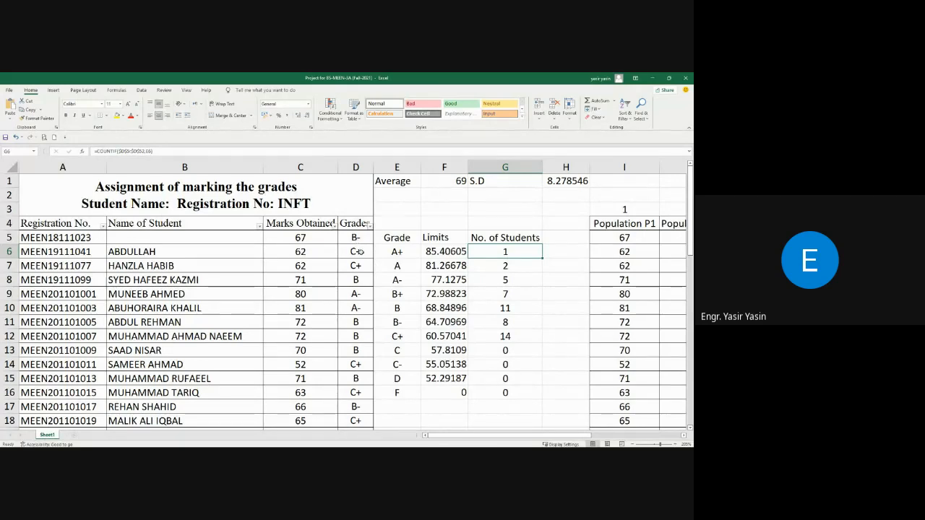
Recheck the absolute range in the G6 COUNTIF formula against the student list and fill the formula down to G16 again.
{"action": "scroll", "coordinate": [359, 251], "scroll_direction": "down", "scroll_amount": 16}
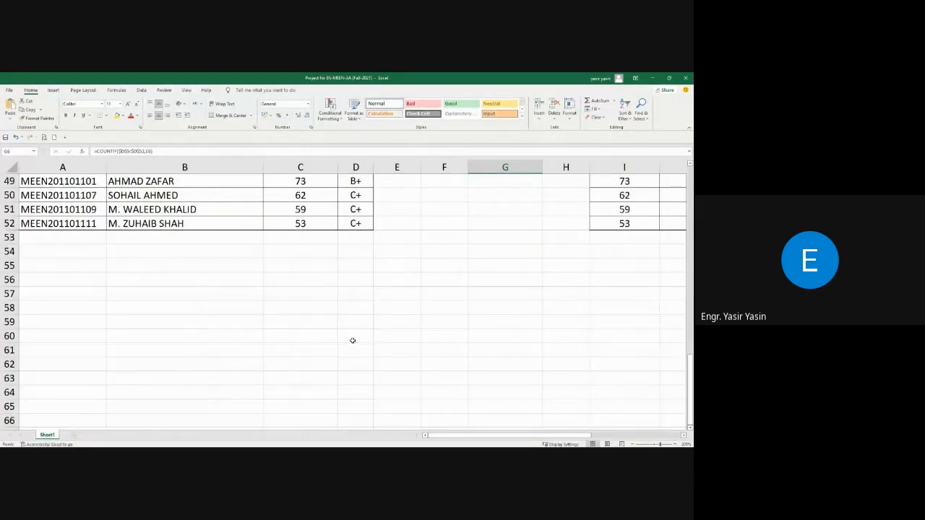
{"action": "scroll", "coordinate": [355, 291], "scroll_direction": "up", "scroll_amount": 16}
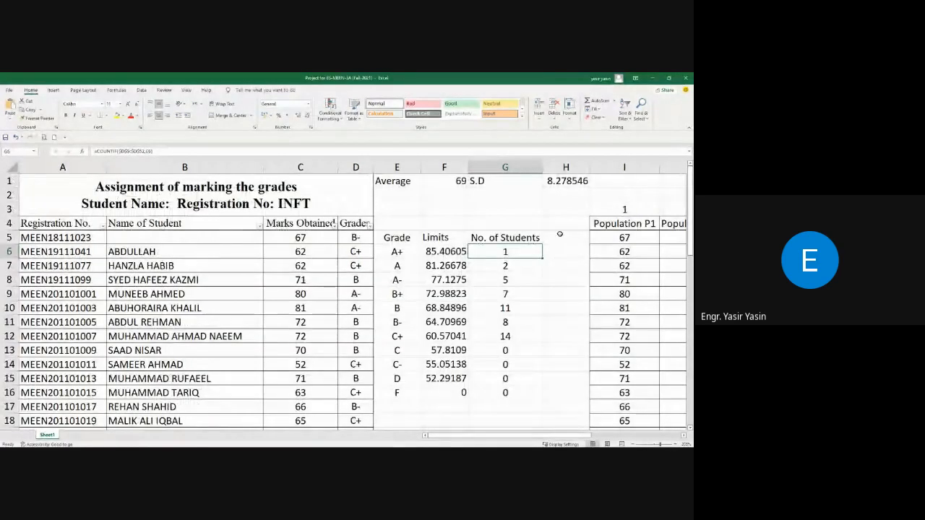
{"action": "left_click", "coordinate": [126, 152]}
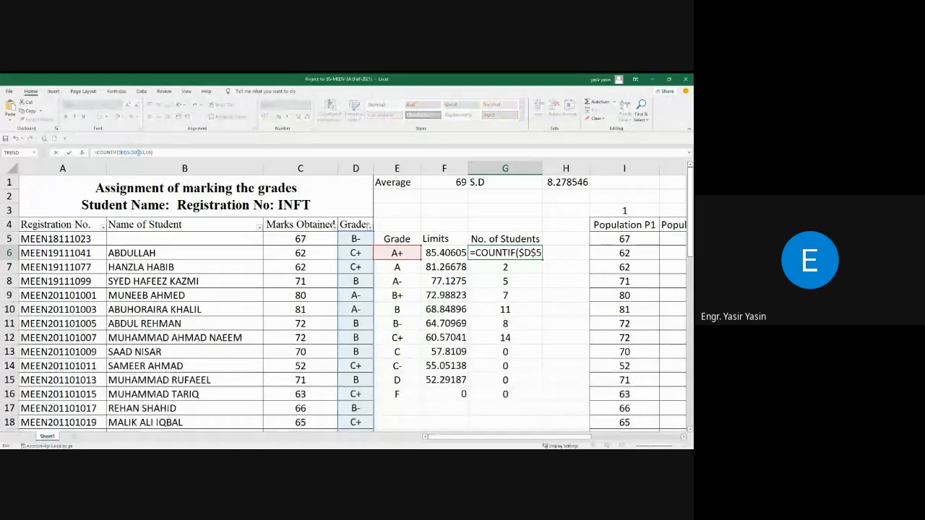
{"action": "key", "text": "Escape"}
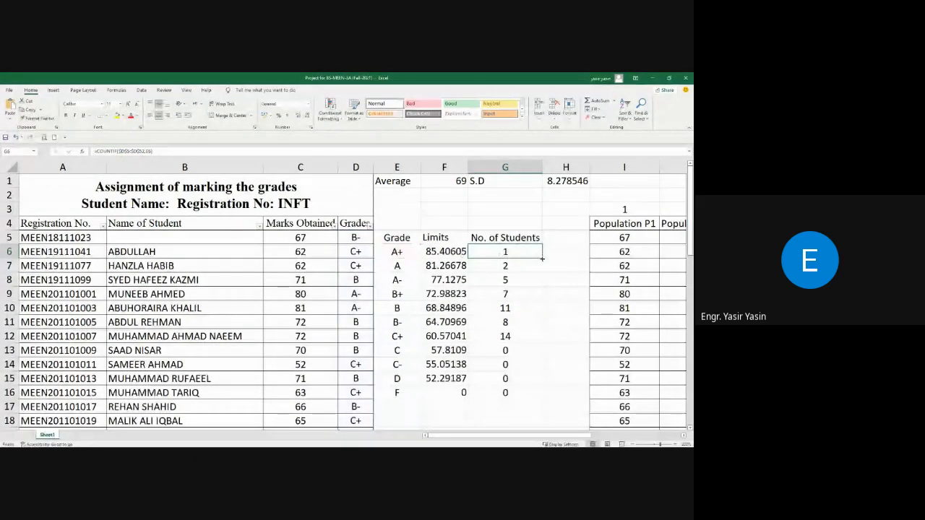
{"action": "left_click_drag", "start_coordinate": [542, 258], "coordinate": [542, 398]}
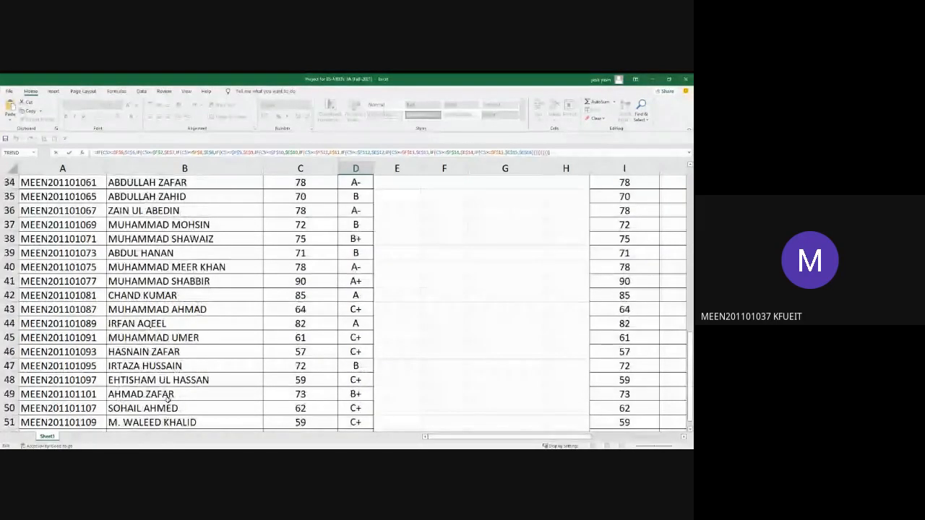
{"action": "scroll", "coordinate": [174, 396], "scroll_direction": "down", "scroll_amount": 4}
{"action": "scroll", "coordinate": [174, 396], "scroll_direction": "up", "scroll_amount": 15}
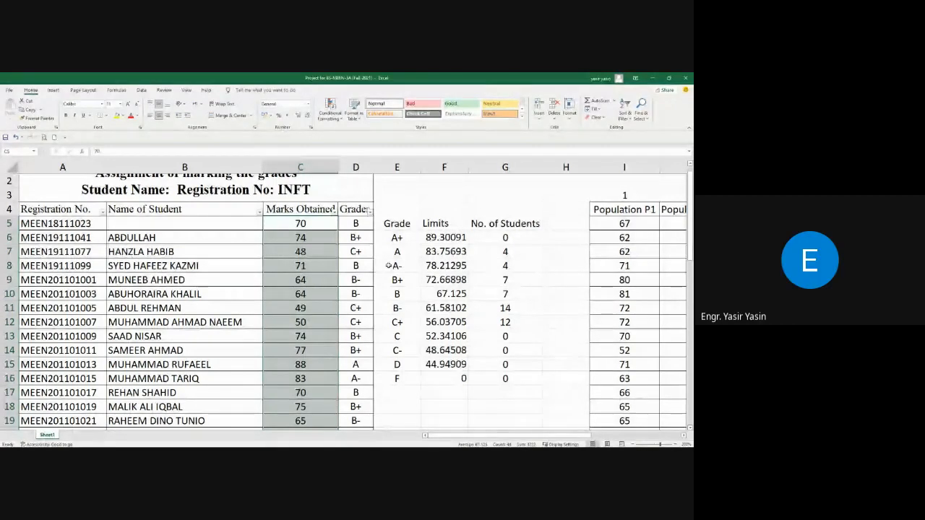
Insert a clustered column chart from the Grade column E5:E16 and the No. of Students column G5:G16.
{"action": "left_click_drag", "start_coordinate": [397, 225], "coordinate": [396, 377]}
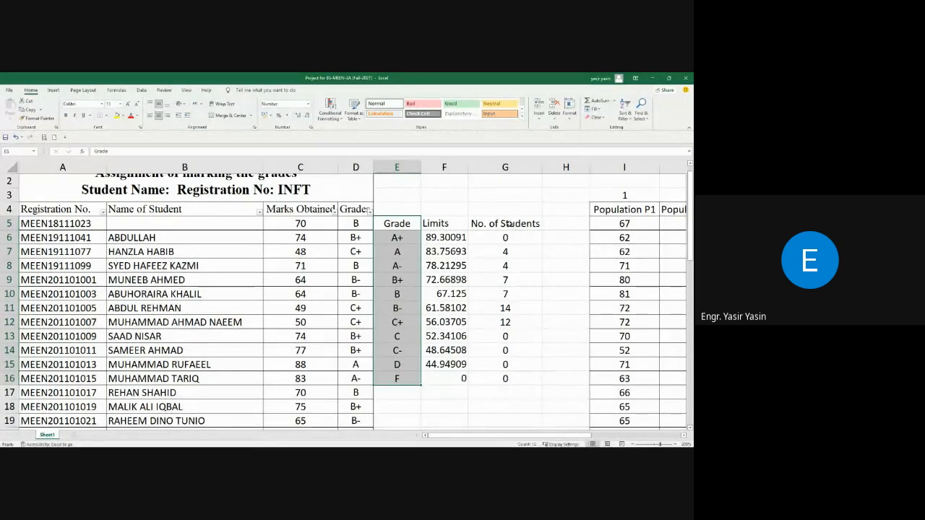
{"action": "left_click_drag", "start_coordinate": [509, 226], "coordinate": [502, 381]}
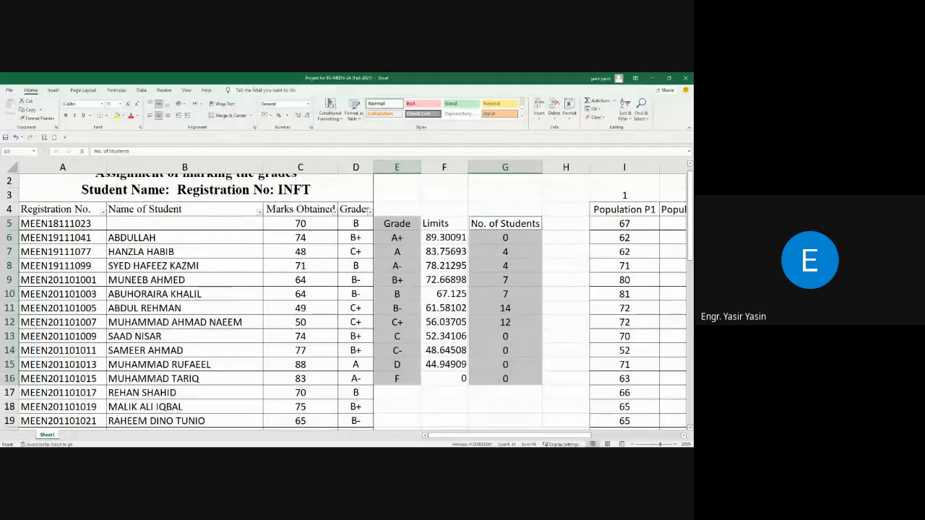
{"action": "left_click", "coordinate": [53, 90]}
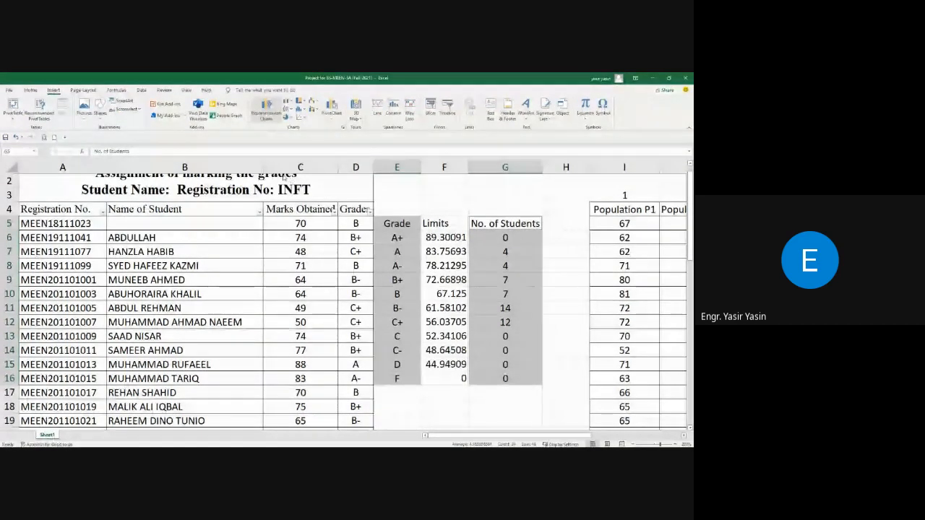
{"action": "left_click", "coordinate": [265, 116]}
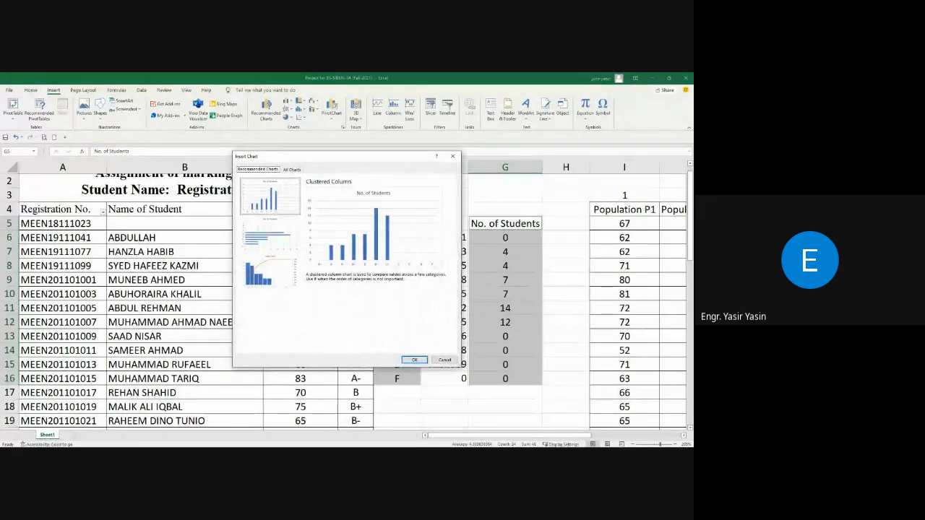
{"action": "double_click", "coordinate": [297, 203]}
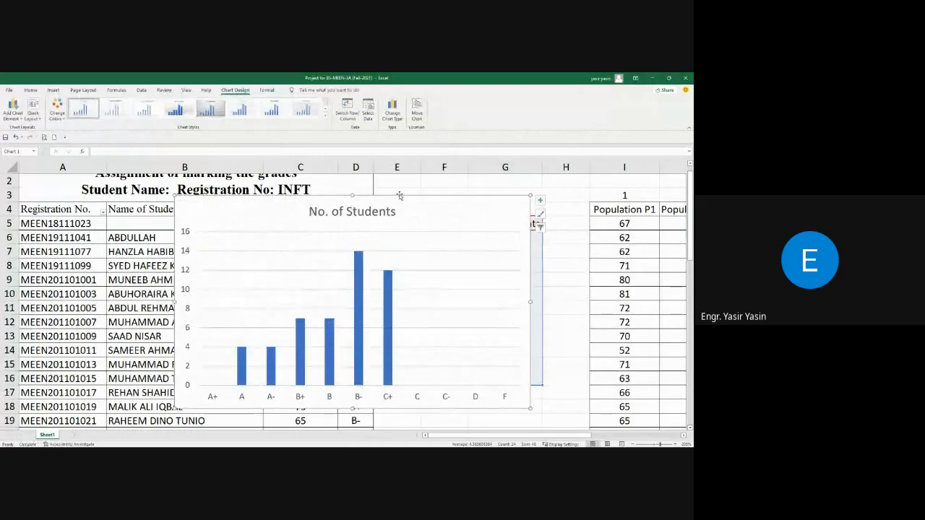
Move the No. of Students chart over columns A to D so the Grade, Limits and No. of Students columns are uncovered.
{"action": "left_click_drag", "start_coordinate": [413, 200], "coordinate": [247, 186]}
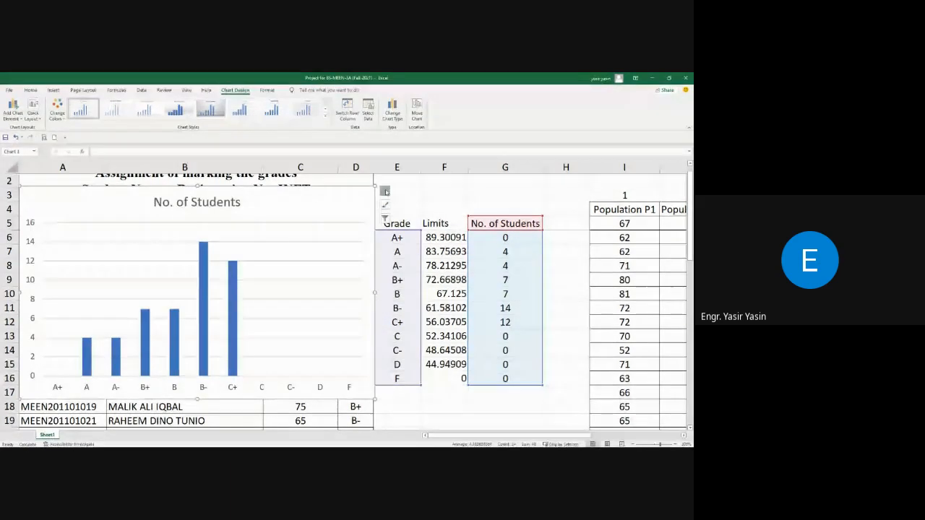
{"action": "left_click", "coordinate": [386, 191]}
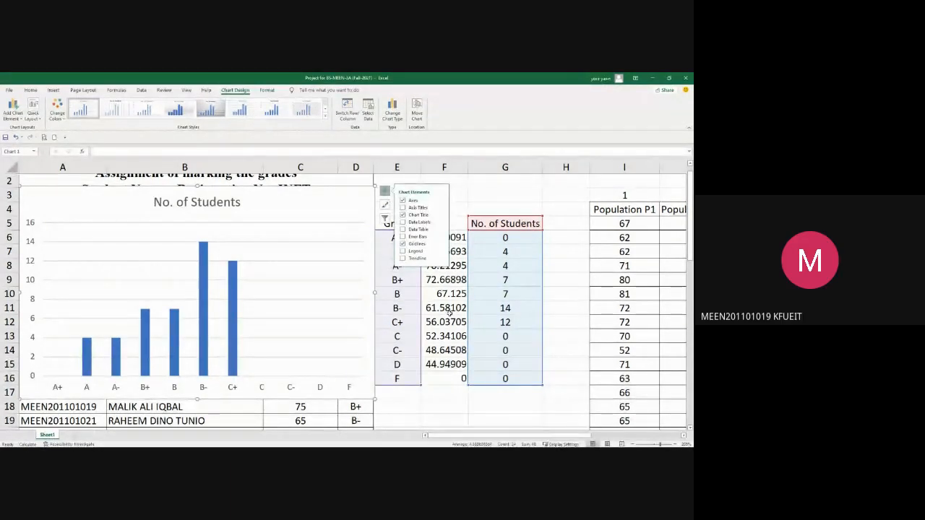
{"action": "left_click", "coordinate": [449, 312]}
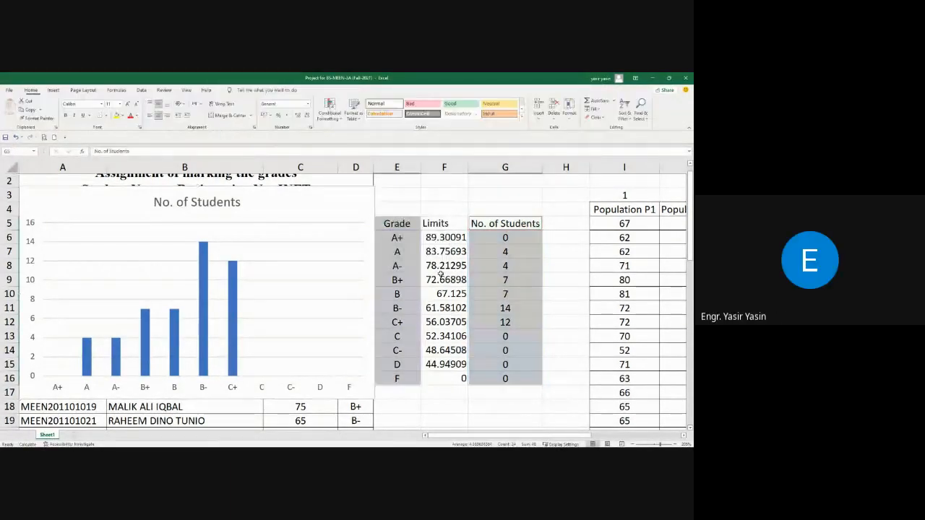
Add a linear trendline to the No. of Students column chart and try a polynomial trendline from the additional trendline options.
{"action": "left_click", "coordinate": [356, 205]}
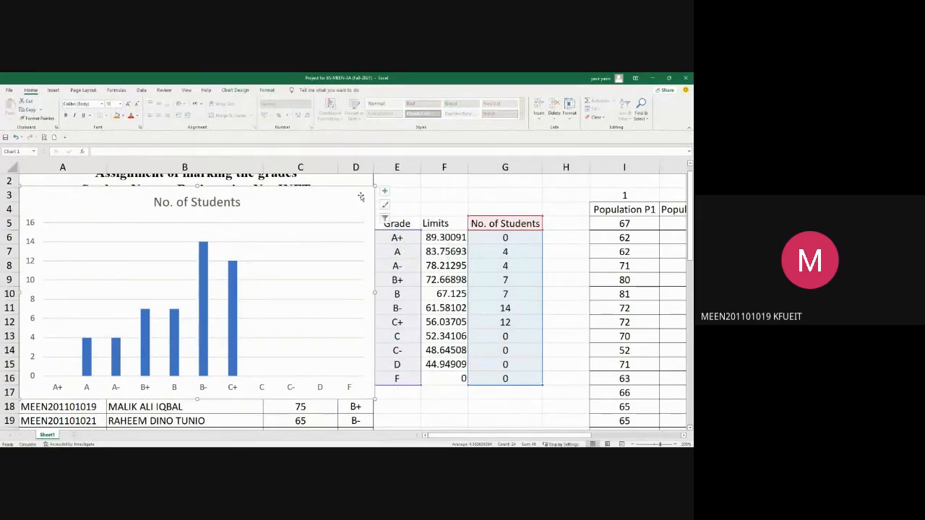
{"action": "left_click", "coordinate": [384, 191]}
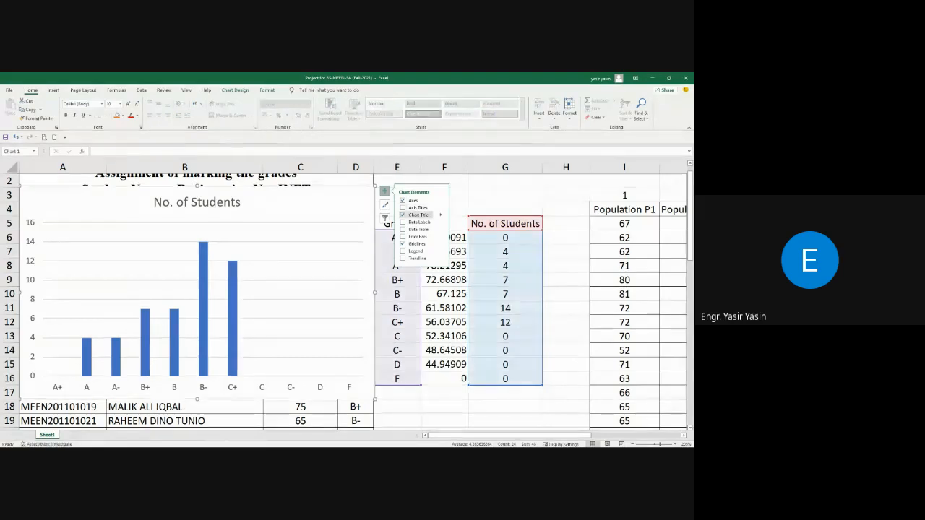
{"action": "left_click", "coordinate": [402, 222]}
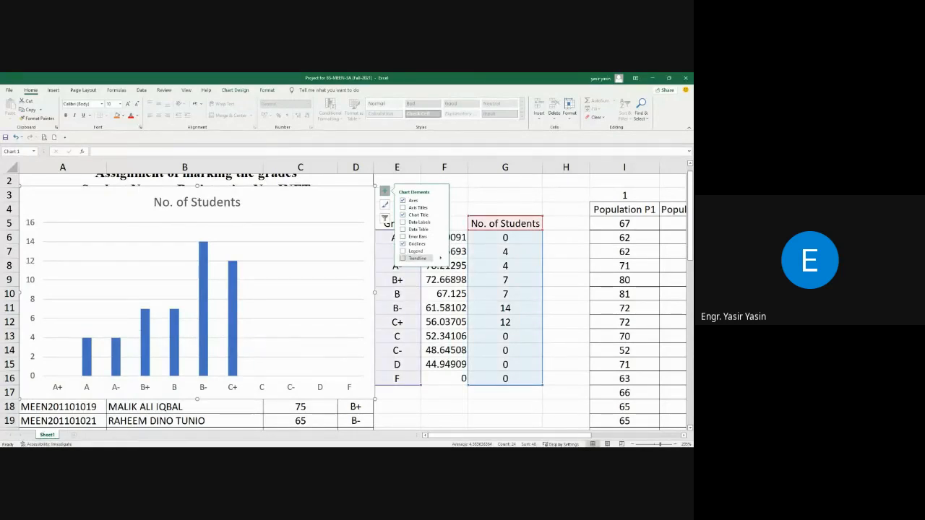
{"action": "left_click", "coordinate": [403, 258]}
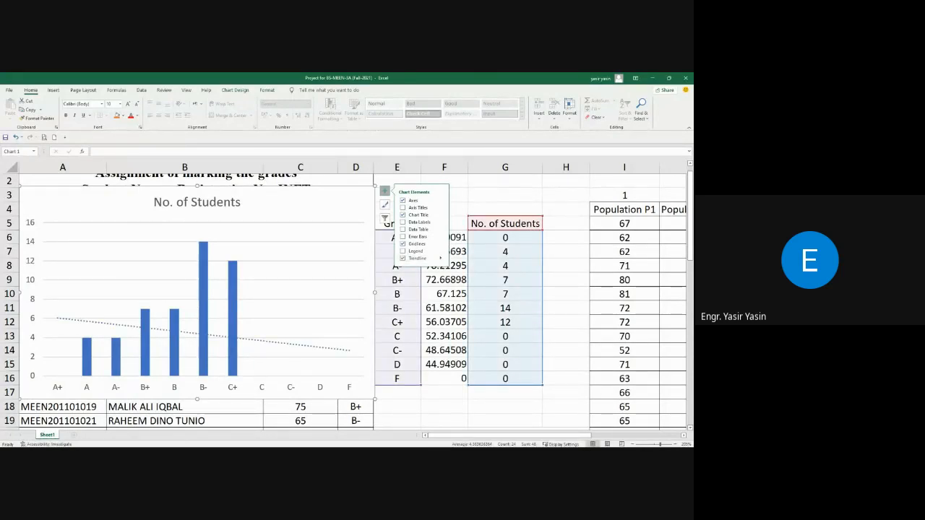
{"action": "left_click", "coordinate": [440, 258]}
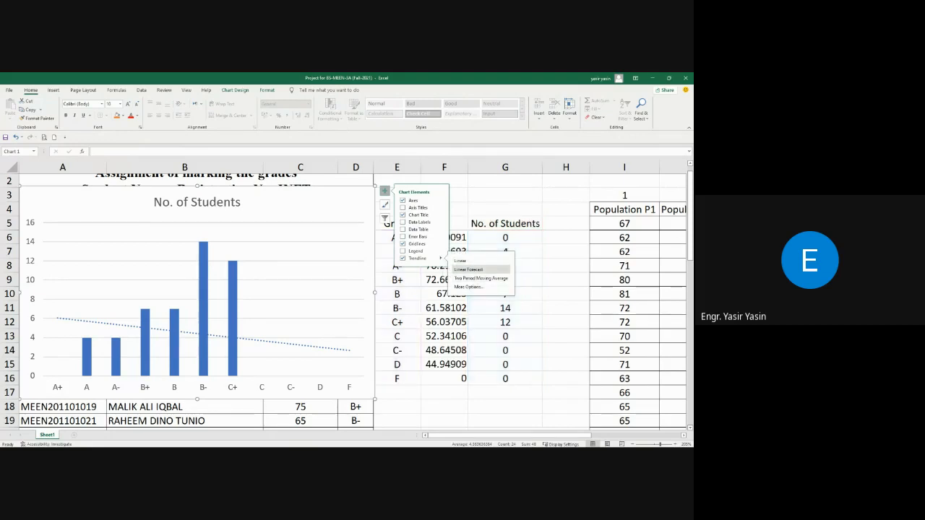
{"action": "left_click", "coordinate": [468, 287]}
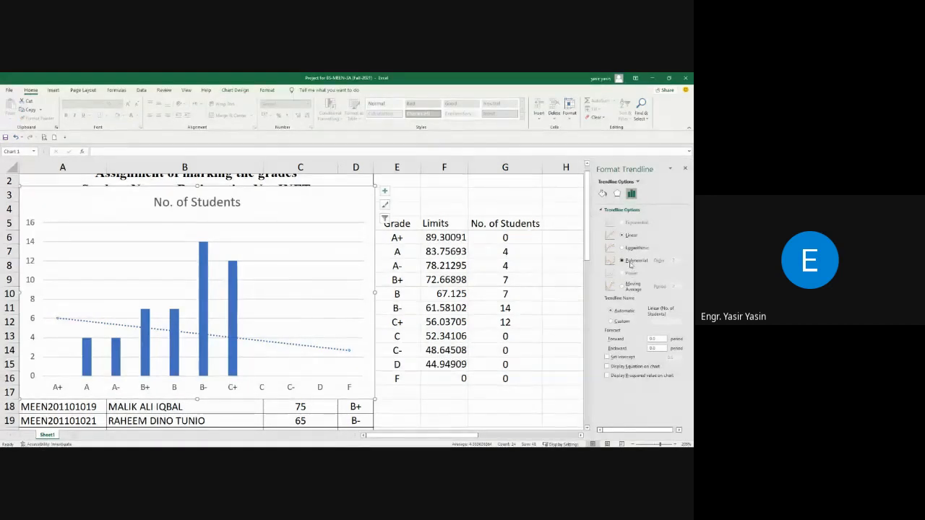
{"action": "left_click", "coordinate": [630, 262]}
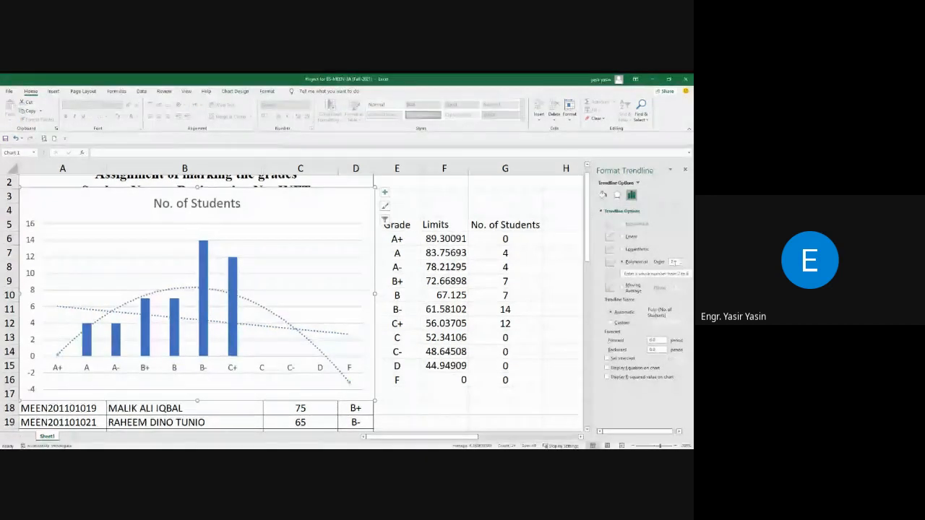
{"action": "left_click", "coordinate": [685, 170]}
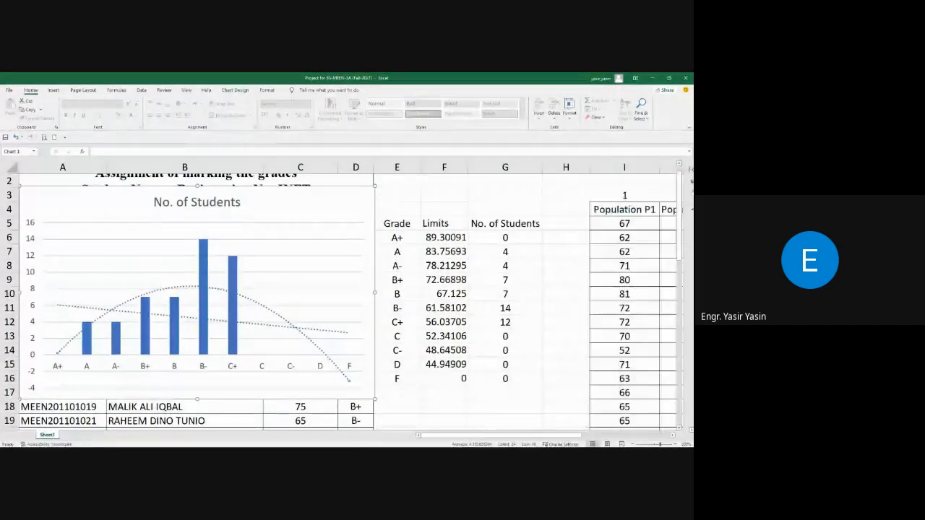
Remove both the polynomial and the linear trendline from the No. of Students chart.
{"action": "left_click", "coordinate": [385, 190]}
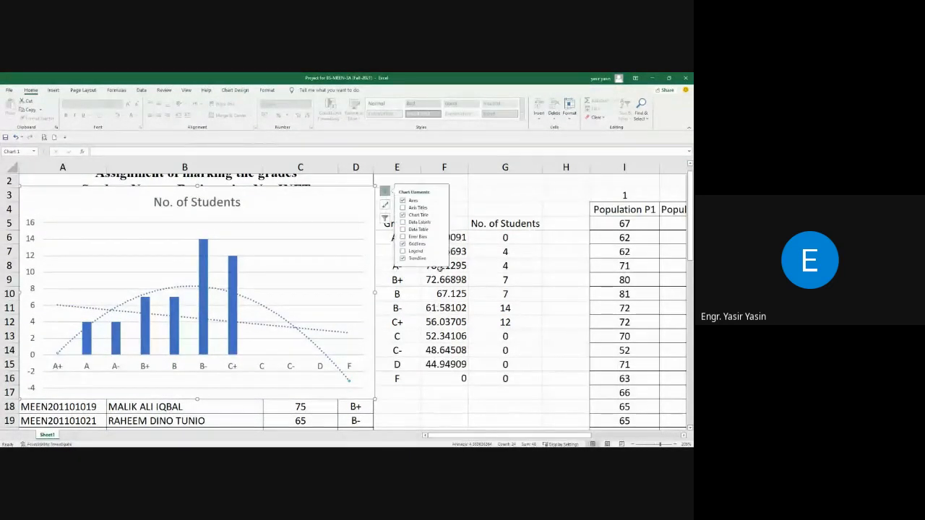
{"action": "key", "text": "Delete"}
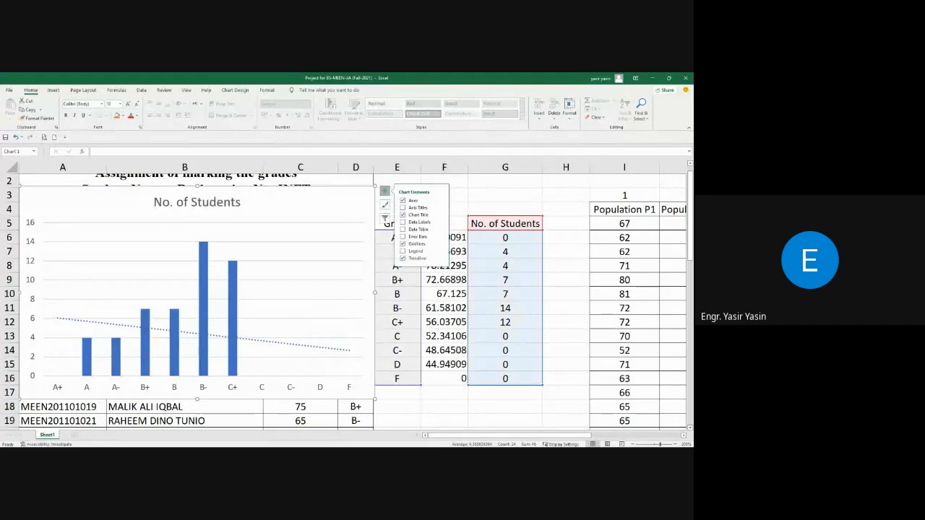
{"action": "left_click", "coordinate": [405, 258]}
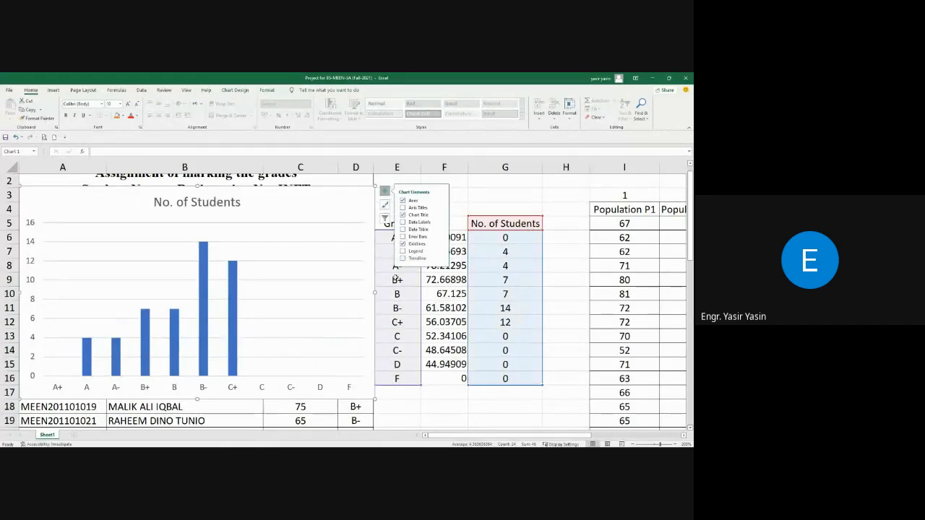
Preview the line and area chart types on the No. of Students chart without applying any of them.
{"action": "left_click", "coordinate": [479, 185]}
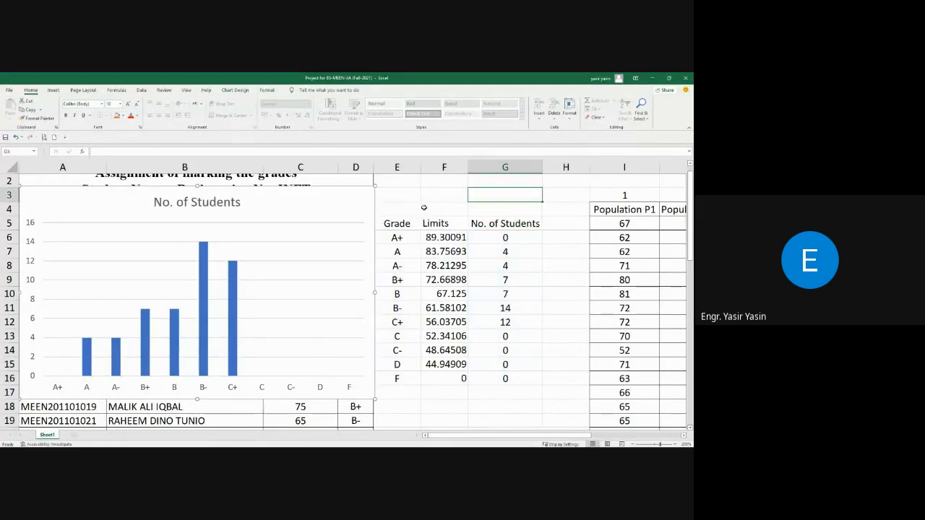
{"action": "left_click", "coordinate": [318, 202]}
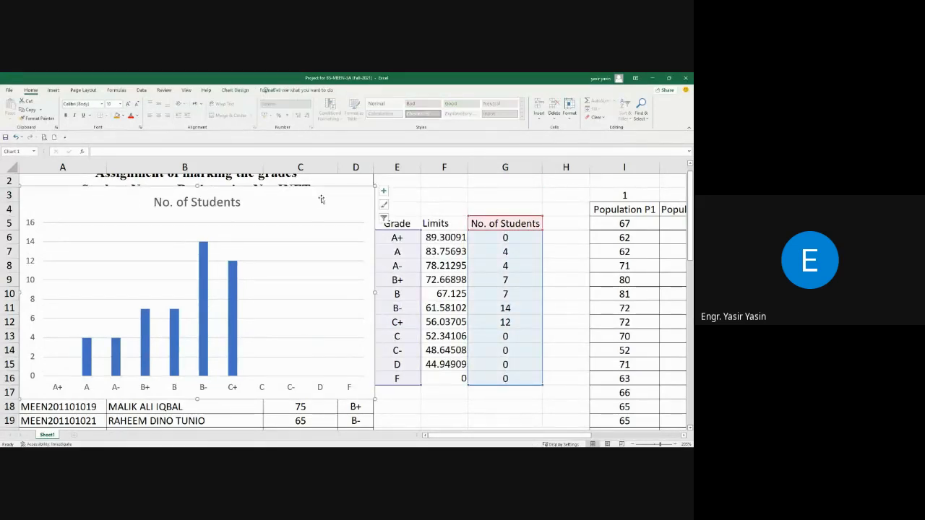
{"action": "left_click", "coordinate": [62, 92]}
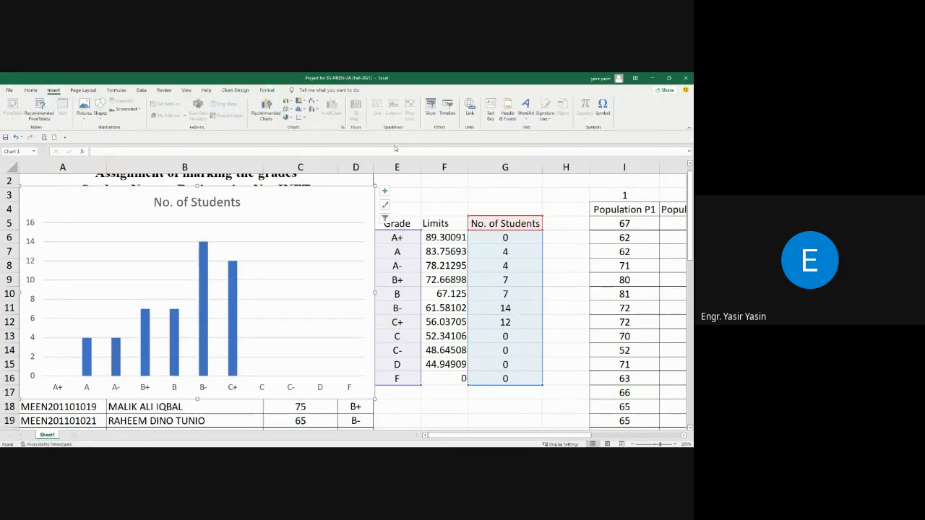
{"action": "left_click", "coordinate": [290, 112]}
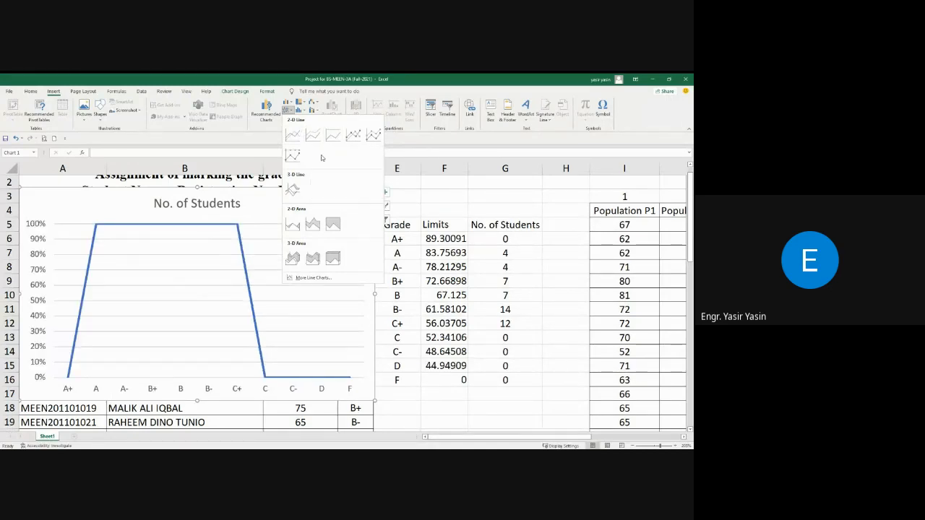
{"action": "left_click", "coordinate": [353, 230]}
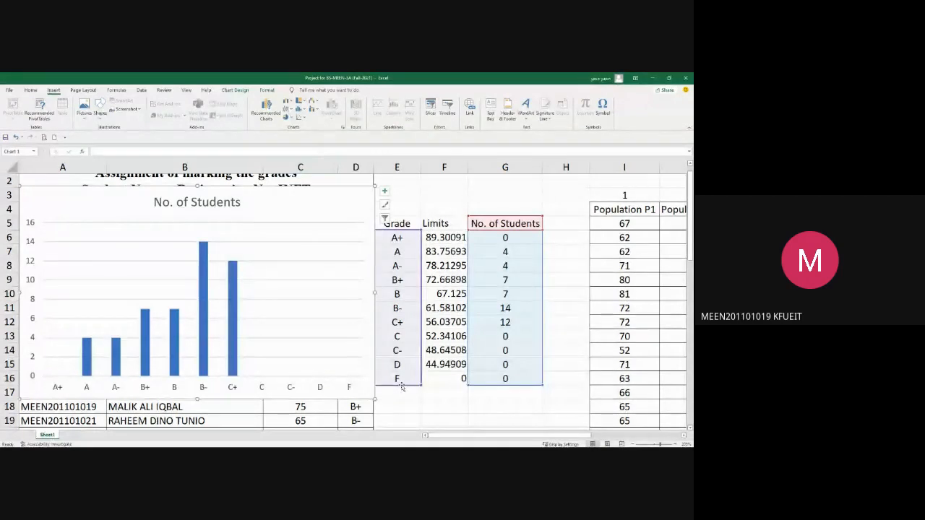